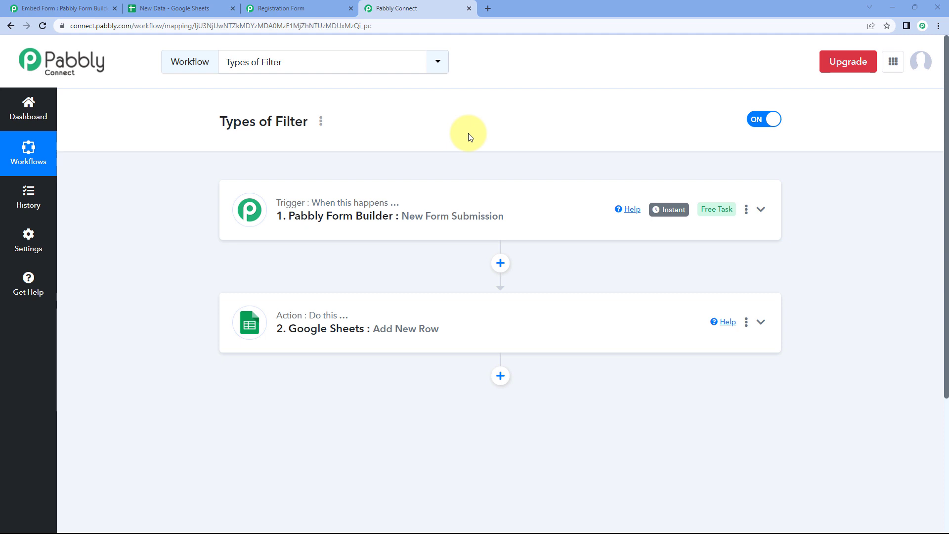
Check the form share page and New Data spreadsheet, then return to the Types of Filter workflow
scroll(470, 137, "down", 1)
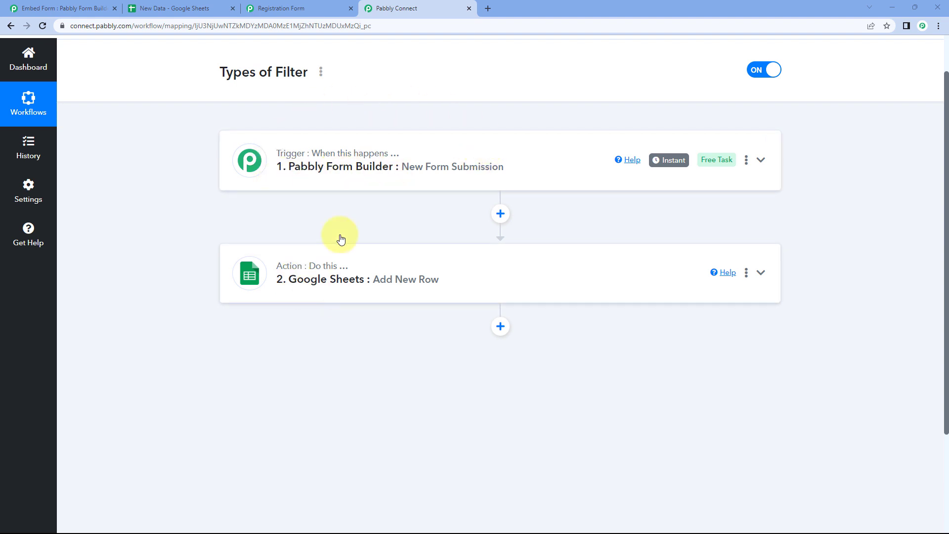
left_click(101, 8)
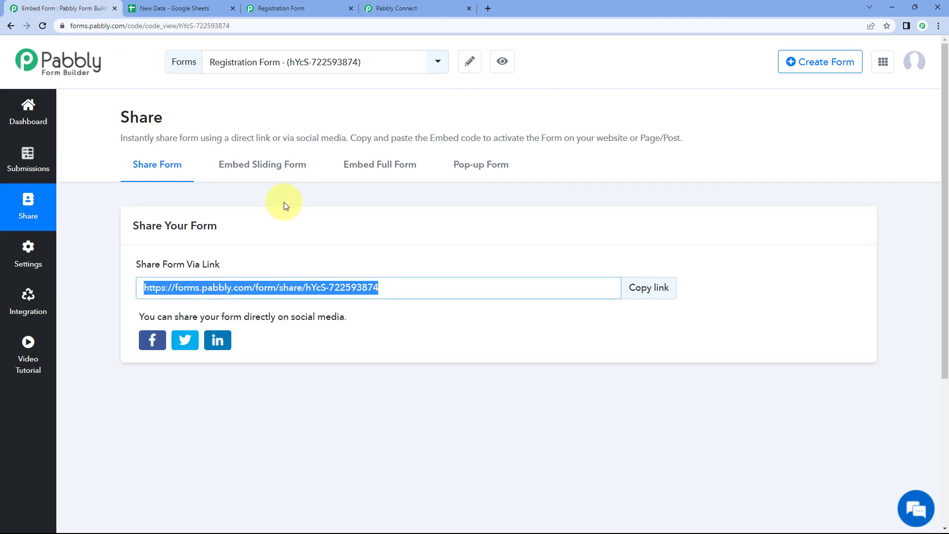
left_click(207, 8)
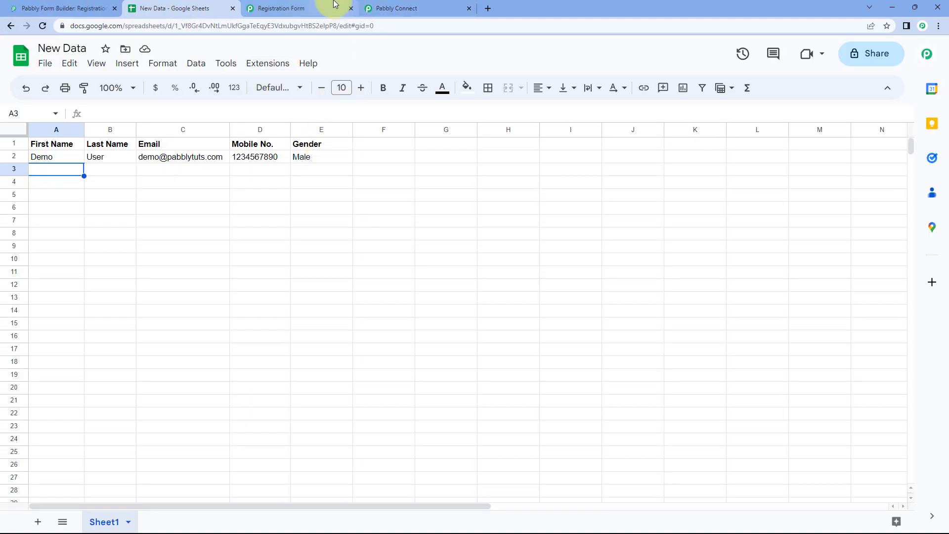
left_click(391, 8)
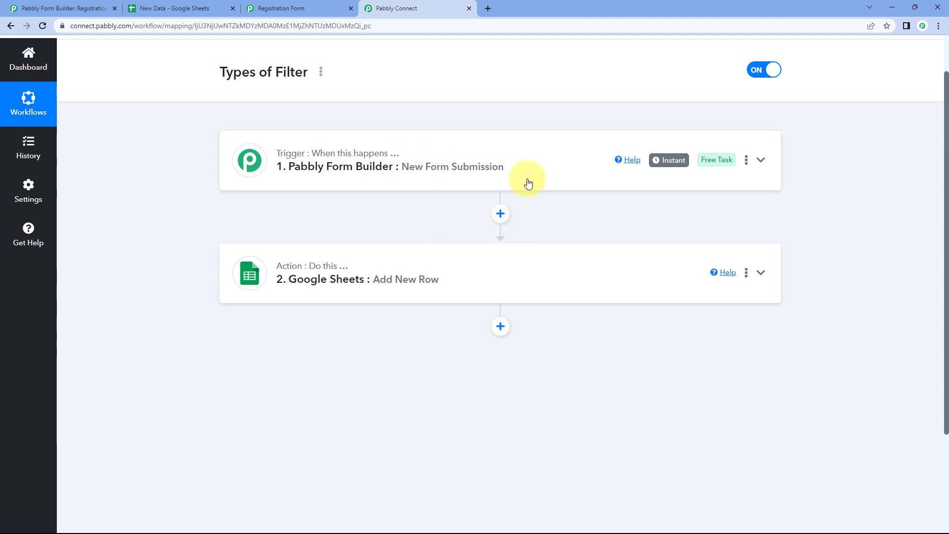
Add a Filter by Pabbly step after the form trigger and bring up the Registration Form
left_click(500, 213)
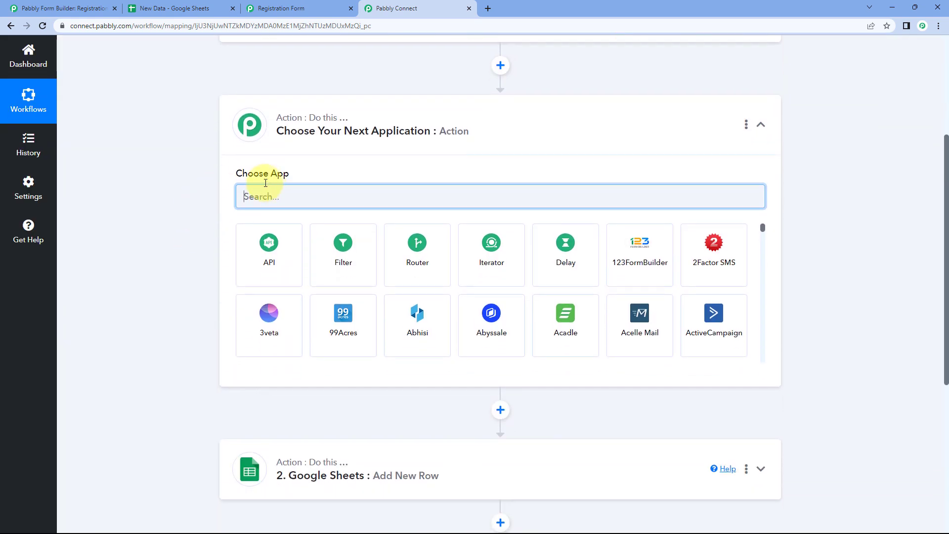
left_click(351, 251)
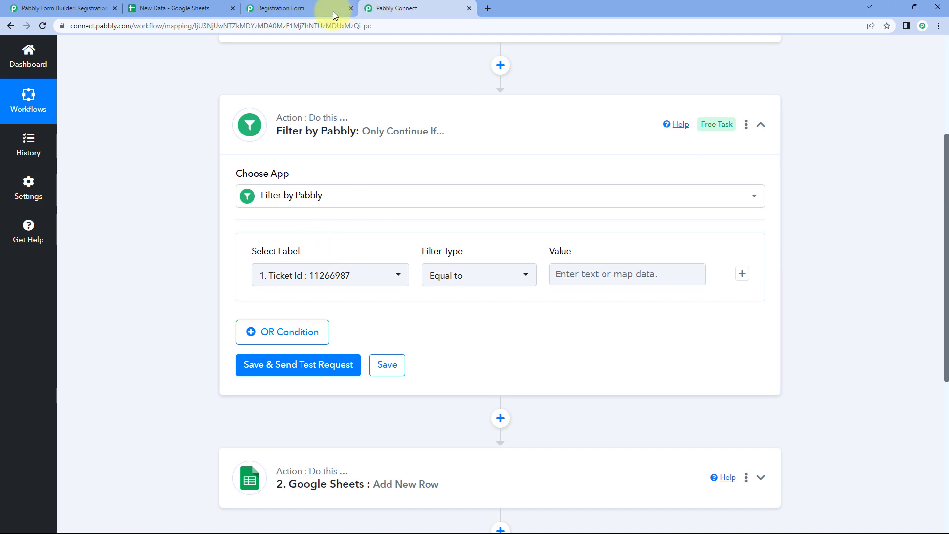
left_click(312, 8)
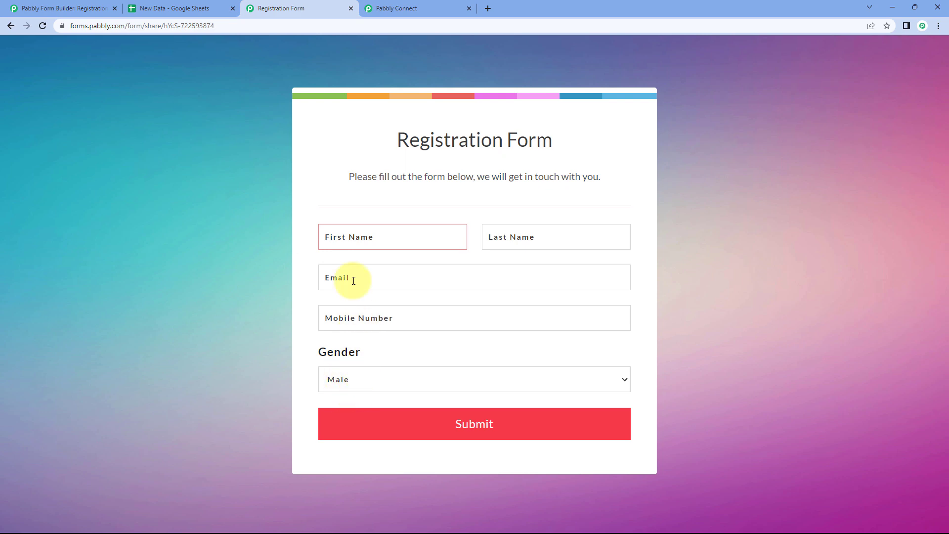
Check the registration form's Gender choices, keeping Male, and the existing New Data row
left_click(408, 3)
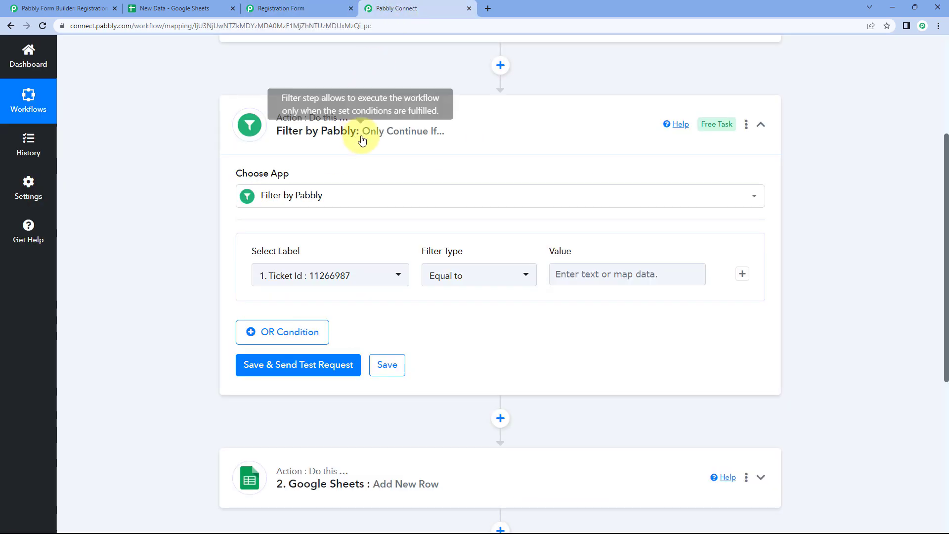
left_click(325, 8)
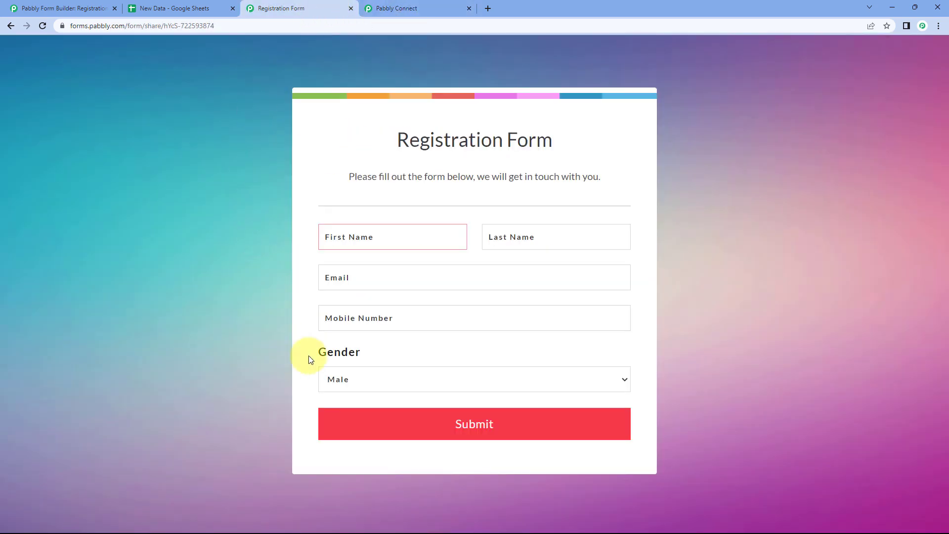
left_click(373, 378)
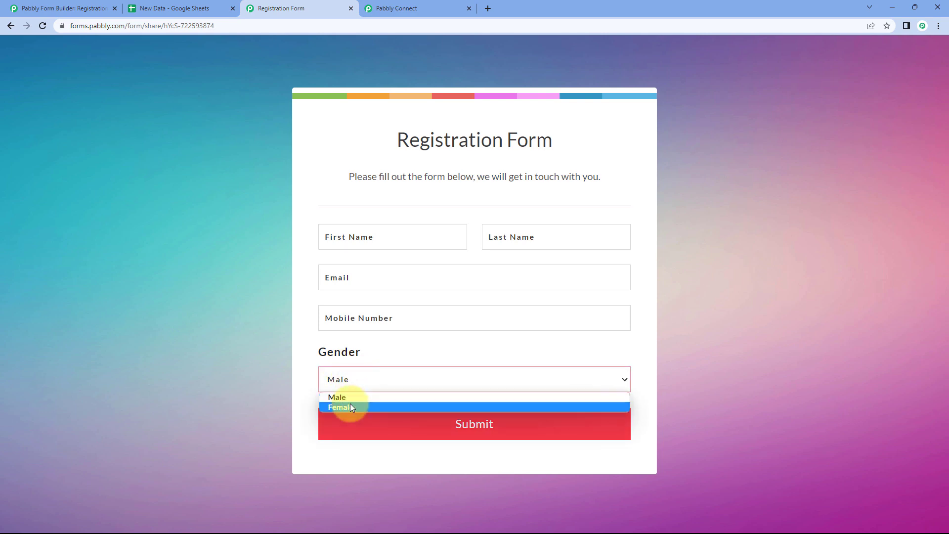
left_click(304, 307)
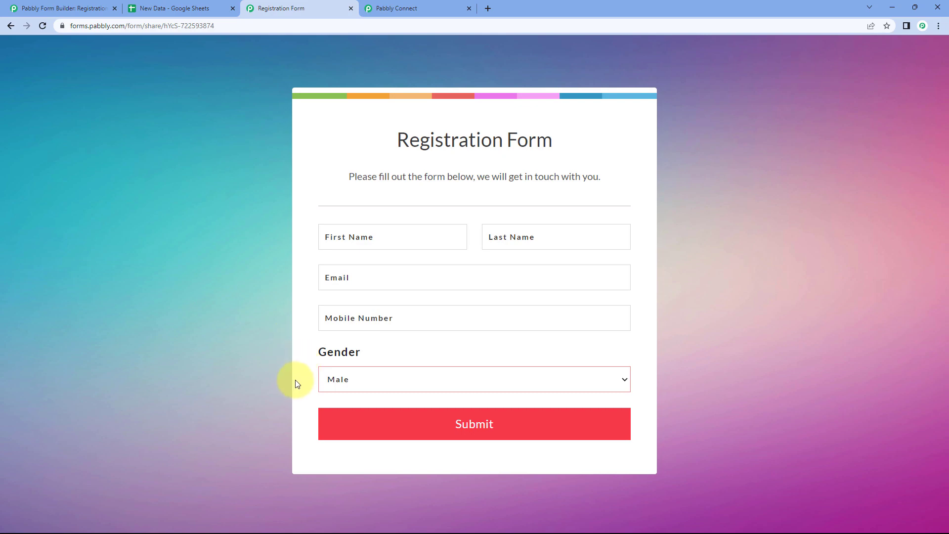
left_click(184, 9)
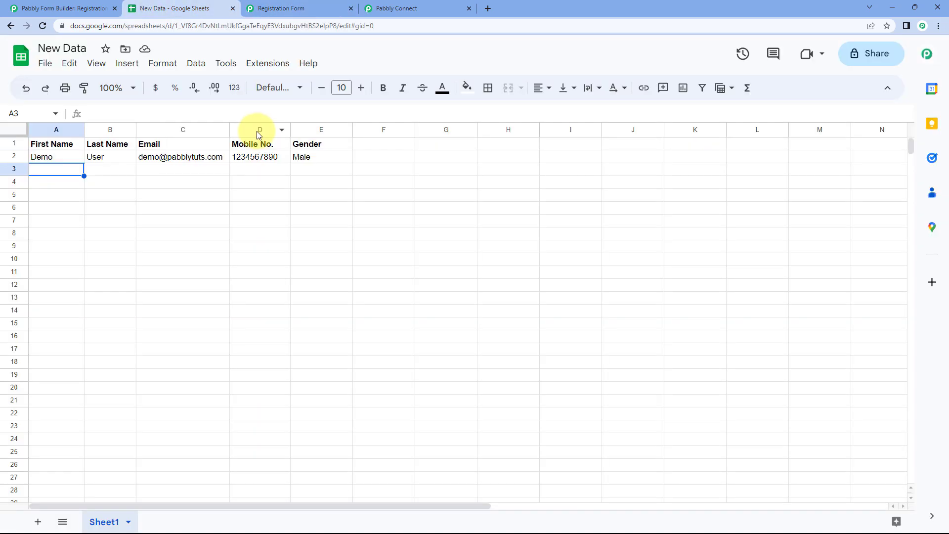
Expand the form trigger's response in the workflow to inspect the Gender (21) field
left_click(434, 7)
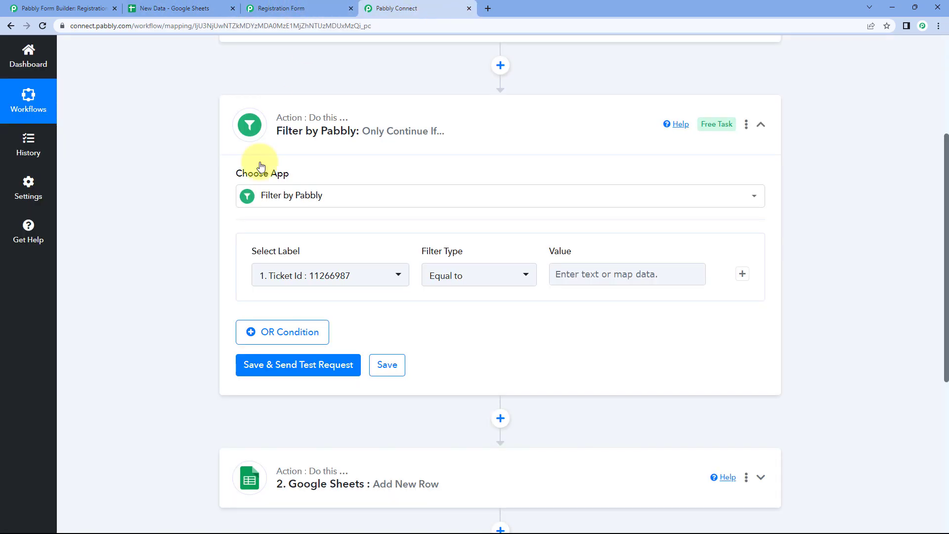
scroll(262, 194, "down", 1)
scroll(234, 203, "up", 4)
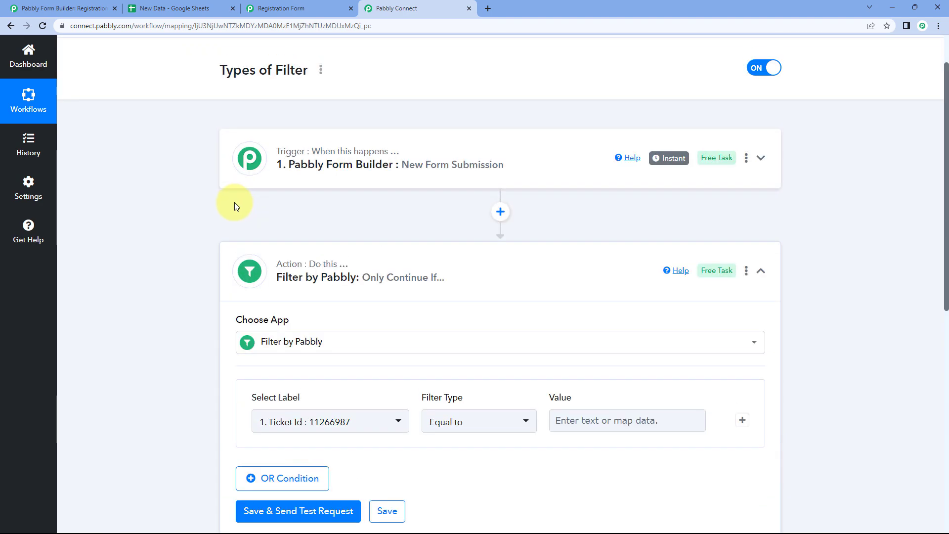
left_click(247, 166)
scroll(183, 198, "down", 10)
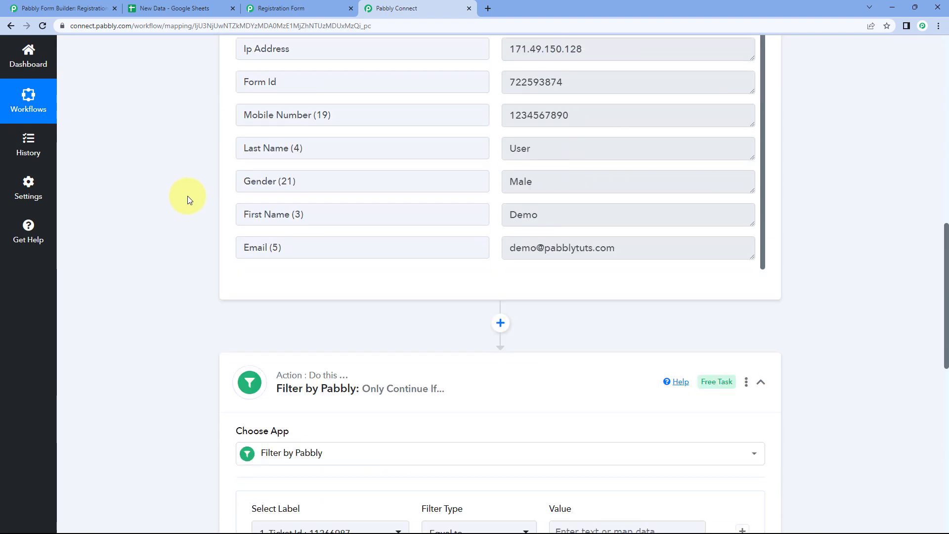
left_click(269, 181)
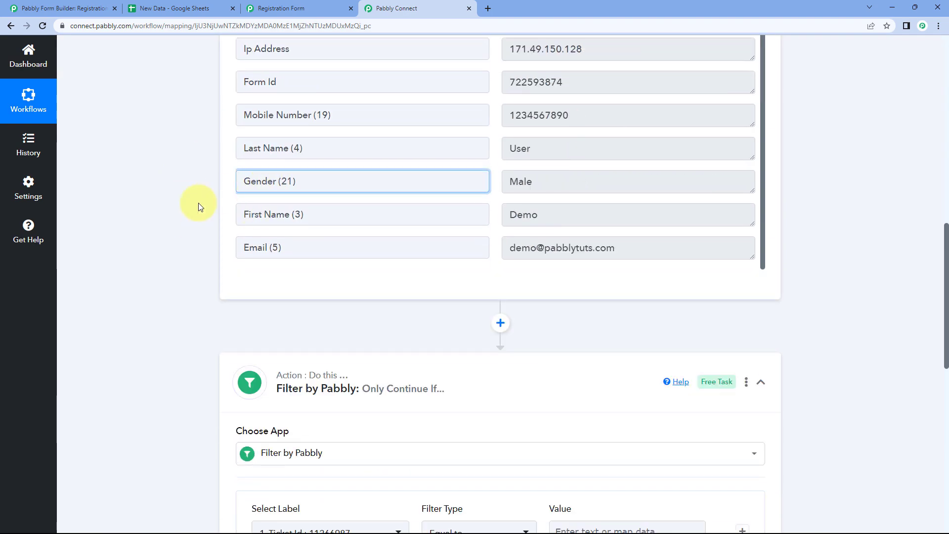
scroll(197, 203, "down", 1)
scroll(179, 176, "down", 1)
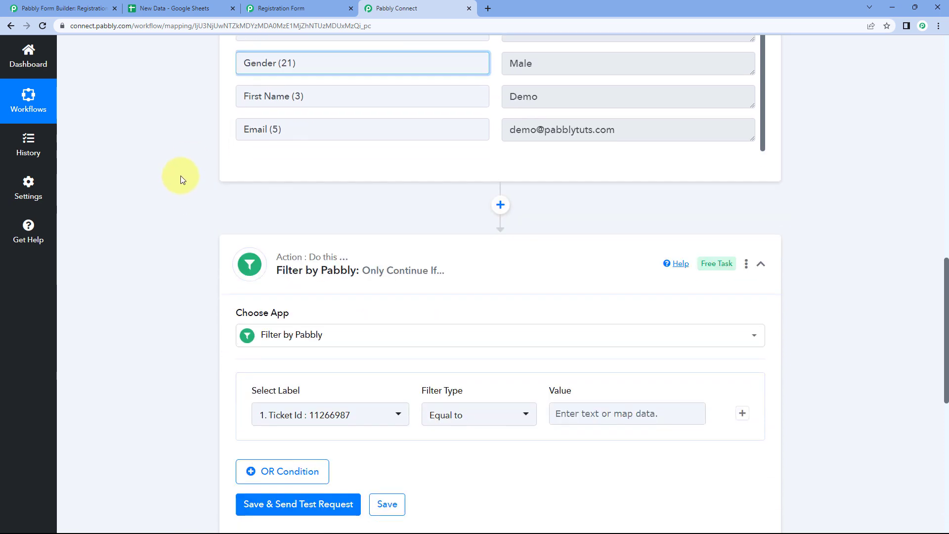
scroll(180, 176, "down", 4)
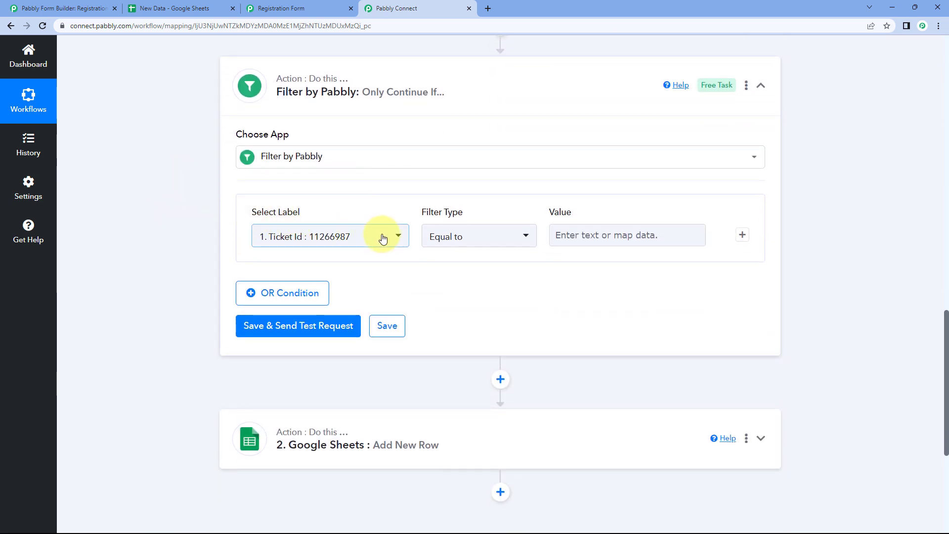
Set the filter's Select Label to '1. Gender (21) : Male' from Pabbly Form Builder
left_click(383, 239)
left_click(371, 299)
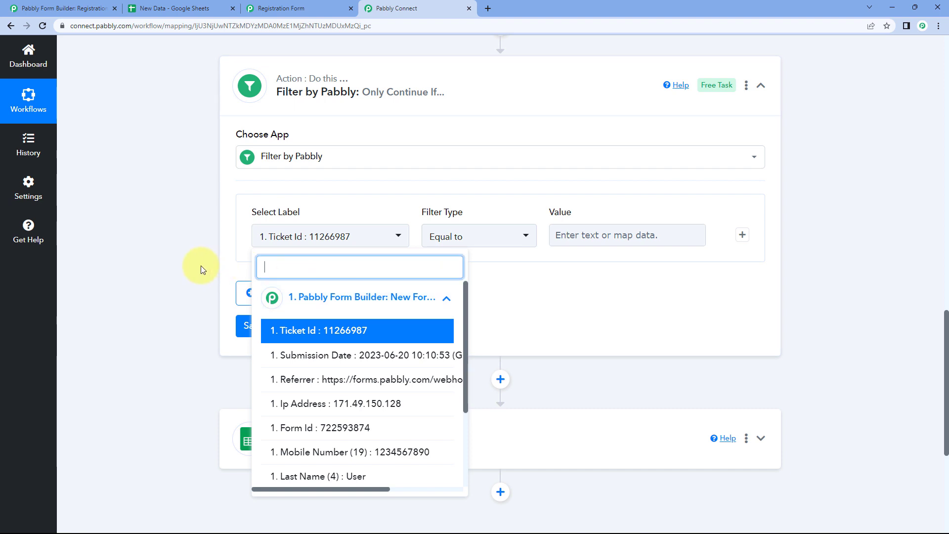
scroll(201, 269, "down", 1)
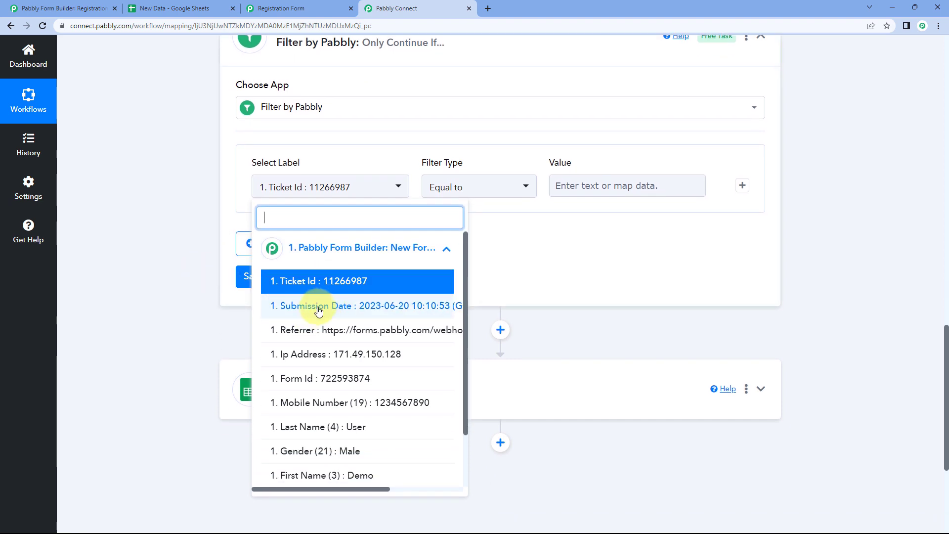
scroll(316, 314, "down", 1)
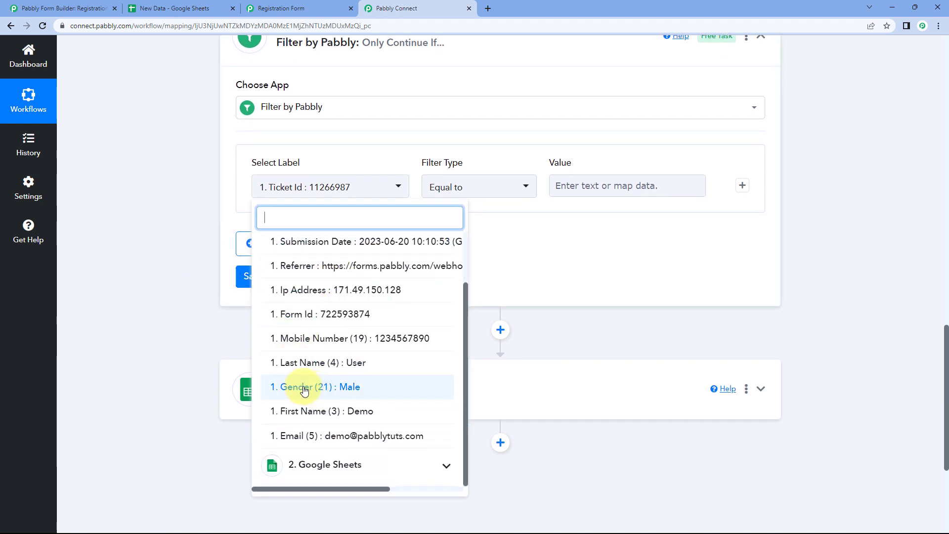
left_click(304, 390)
scroll(232, 227, "up", 1)
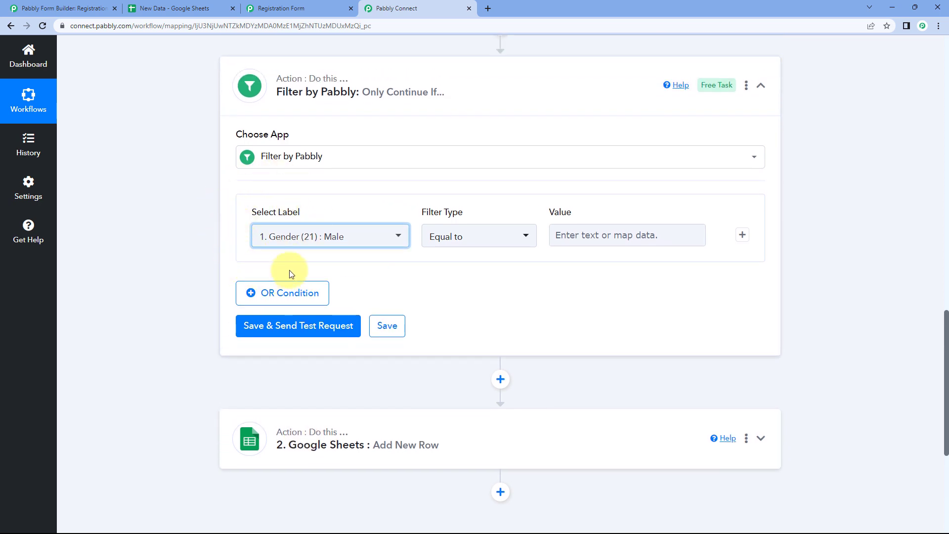
left_click(322, 203)
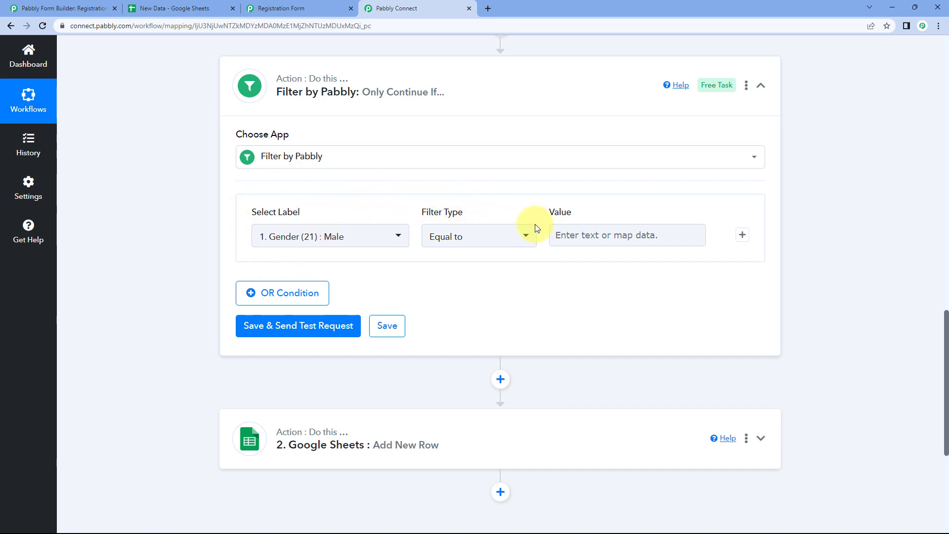
Review the Filter Type options and keep 'Equal to'
left_click(533, 241)
scroll(394, 263, "down", 1)
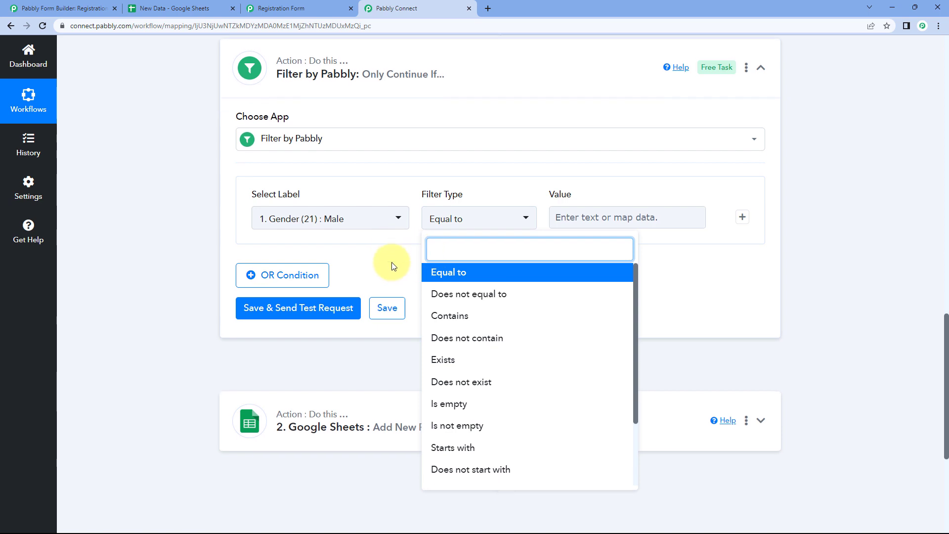
scroll(494, 282, "down", 1)
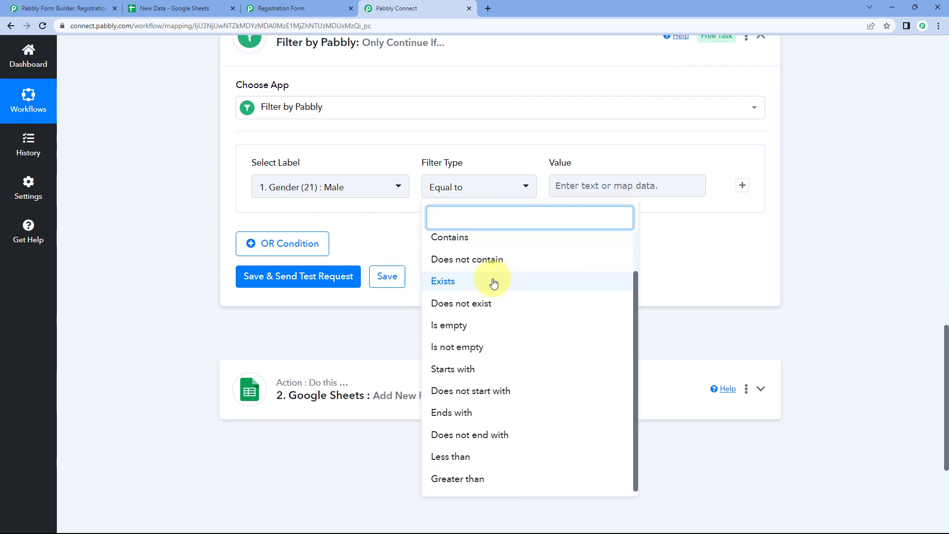
scroll(470, 285, "up", 1)
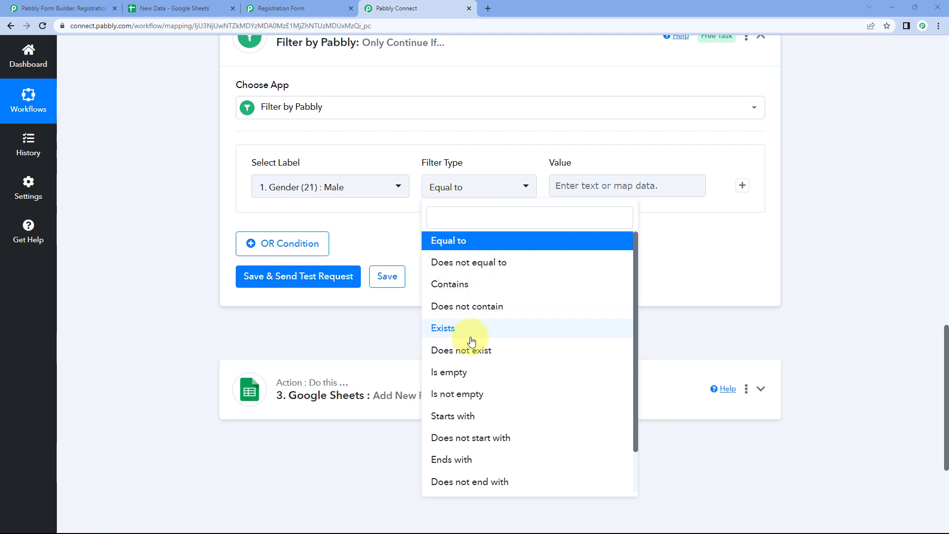
scroll(494, 359, "down", 2)
scroll(493, 331, "up", 2)
left_click(484, 242)
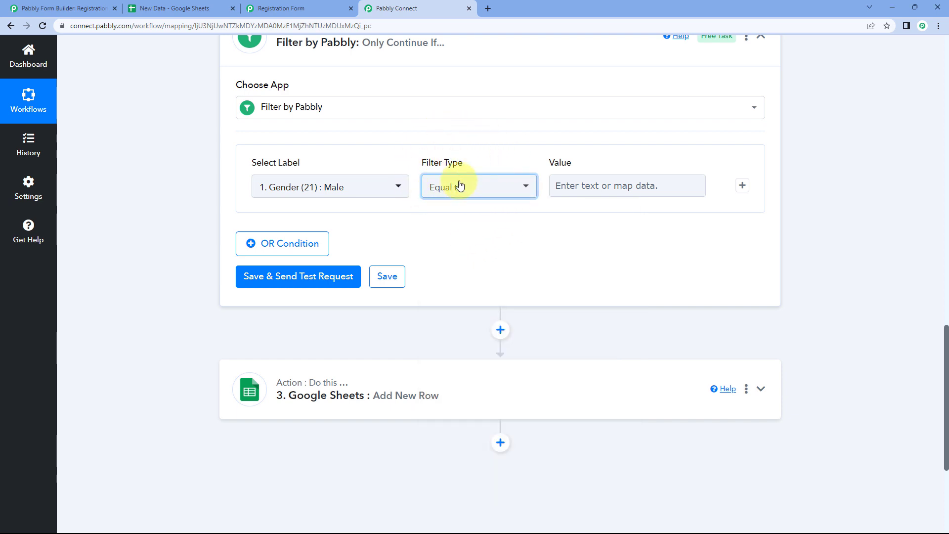
mouse_move(280, 160)
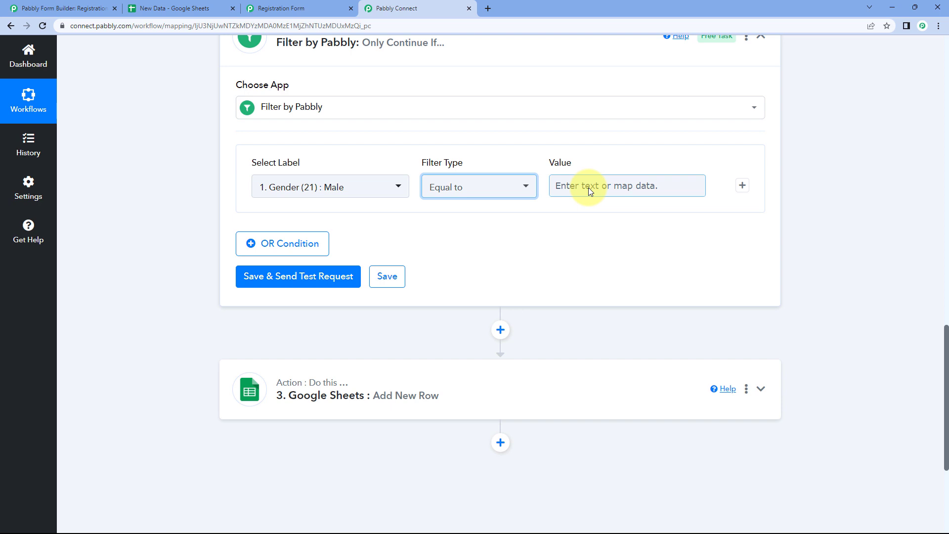
Set the filter value to Male and test it, getting 'Condition is true'
scroll(494, 210, "up", 3)
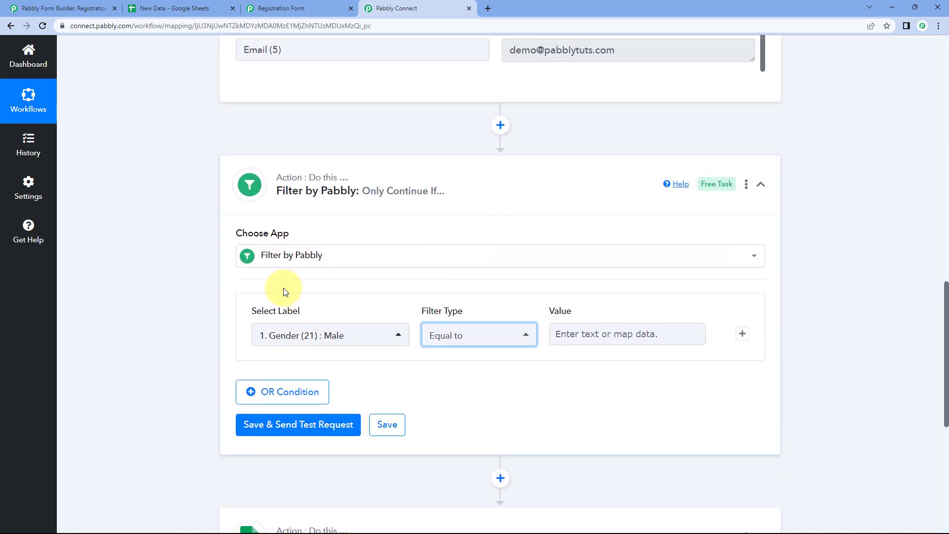
scroll(383, 262, "up", 2)
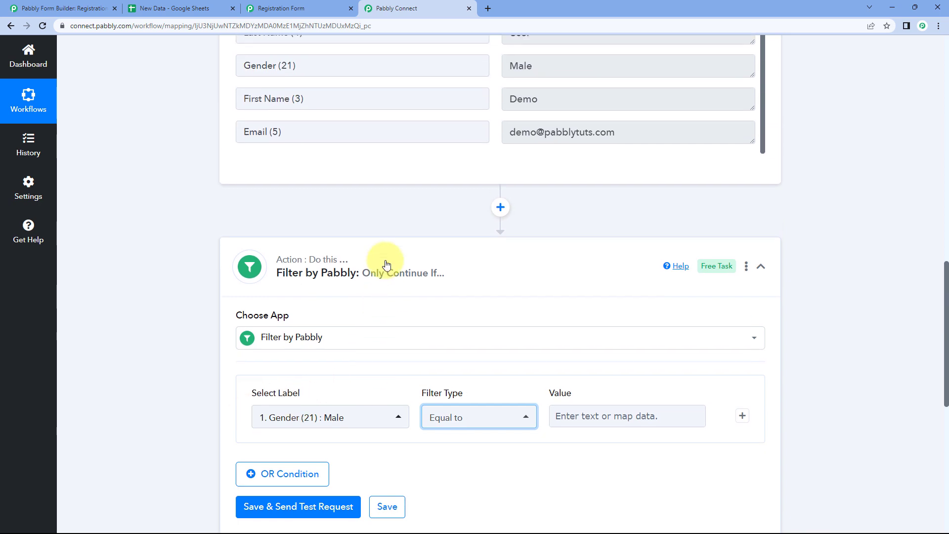
left_click_drag(536, 79, 492, 85)
key("ctrl+c")
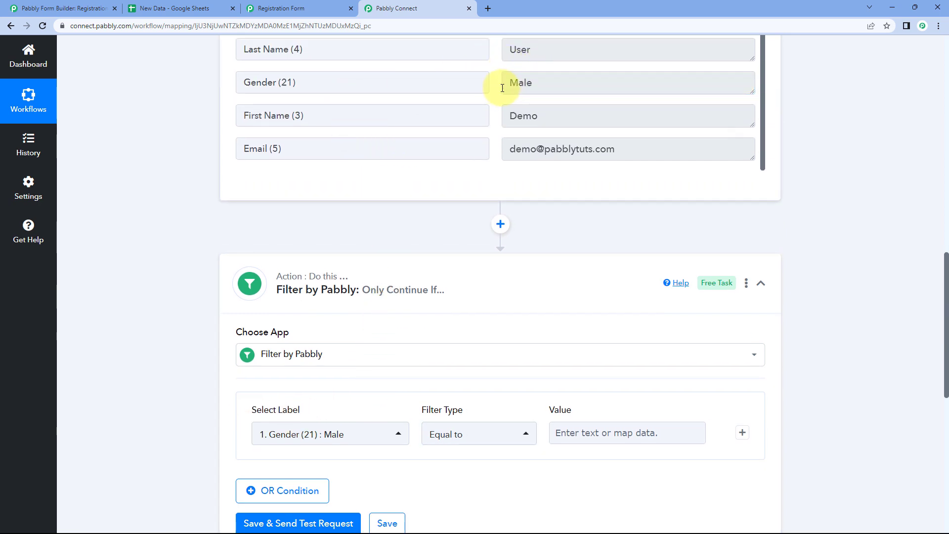
scroll(178, 192, "down", 6)
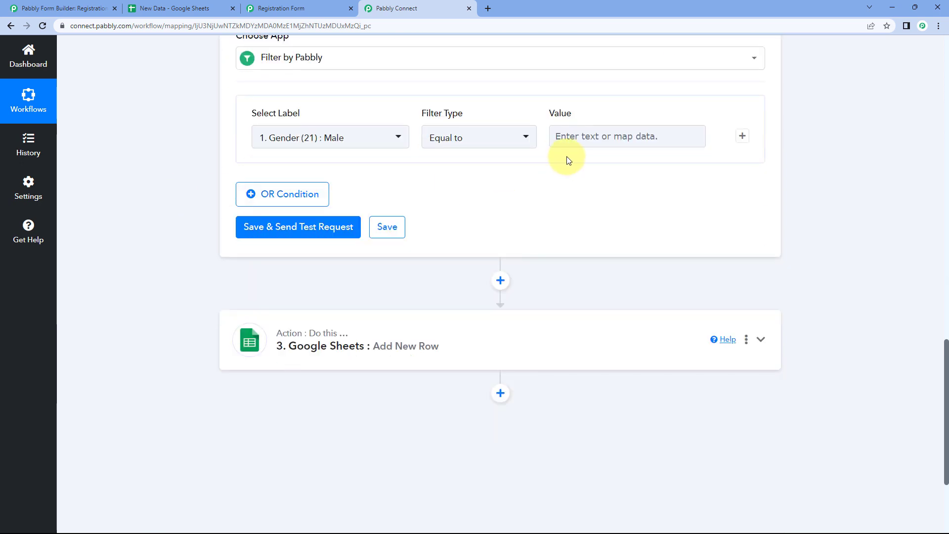
left_click(585, 137)
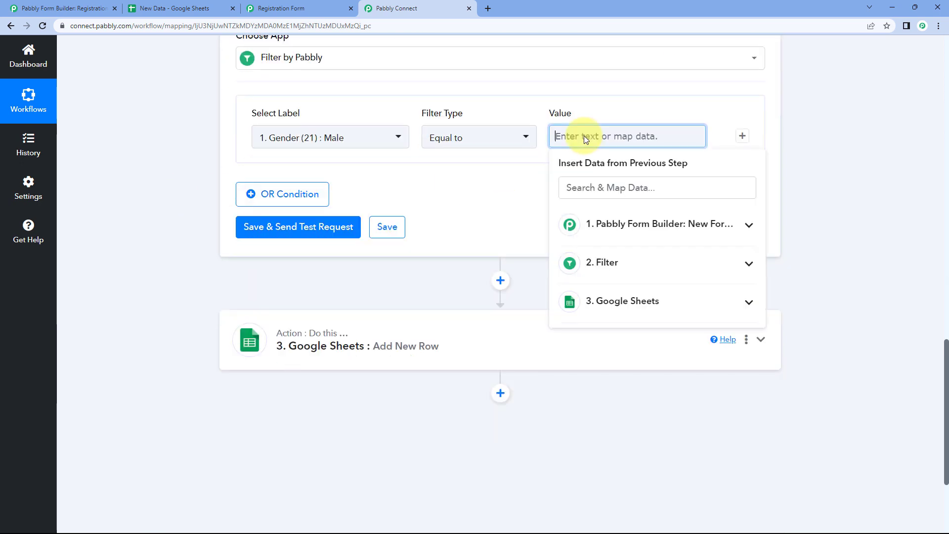
type("male")
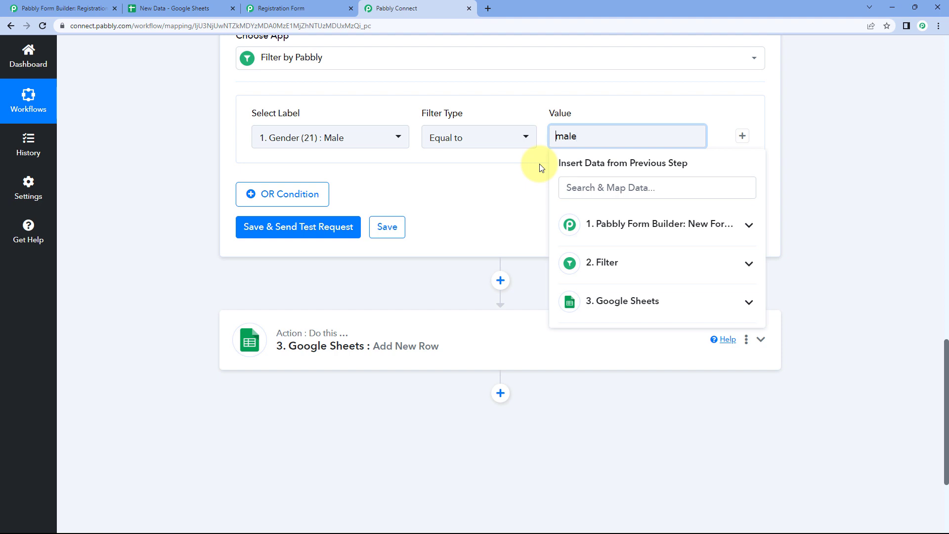
type("M")
left_click(307, 226)
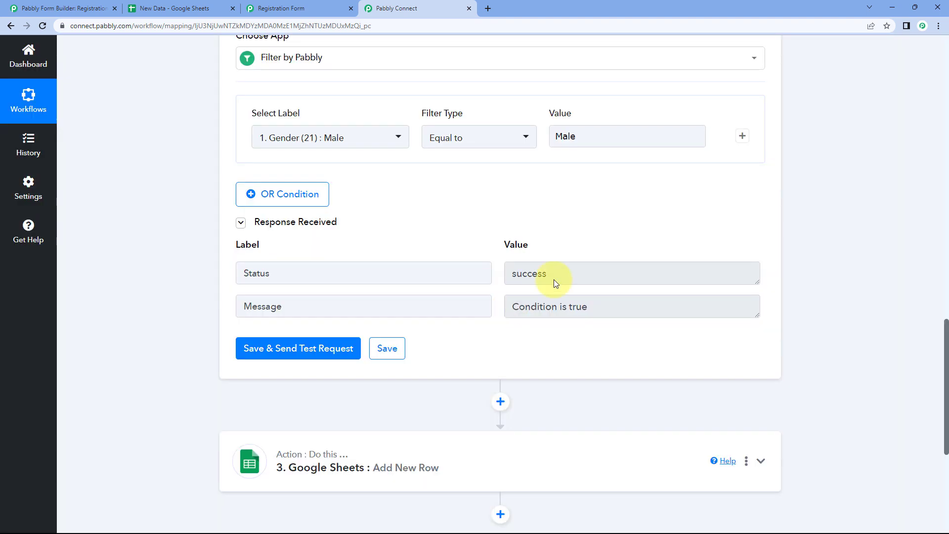
left_click_drag(610, 309, 502, 309)
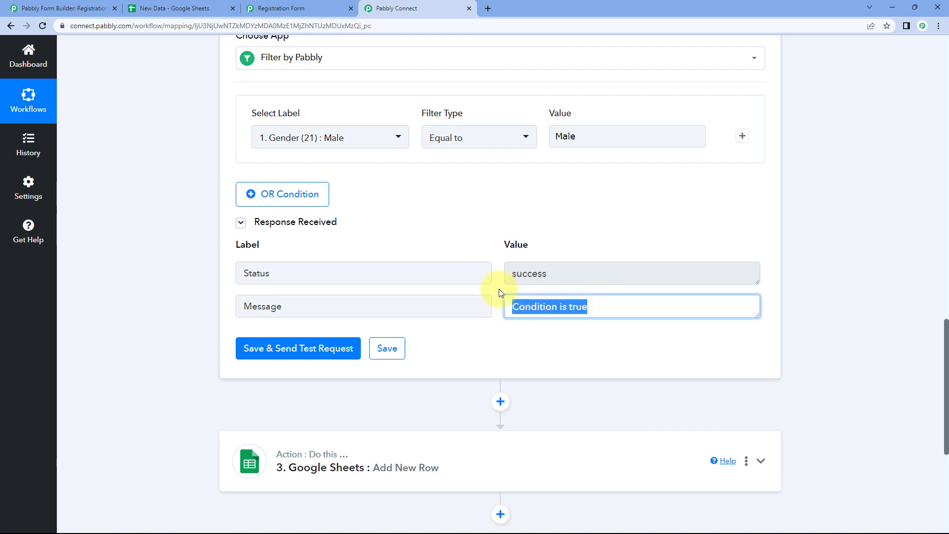
left_click(499, 288)
Change the filter value to Female and retest, getting error 'Condition is false'
left_click(558, 138)
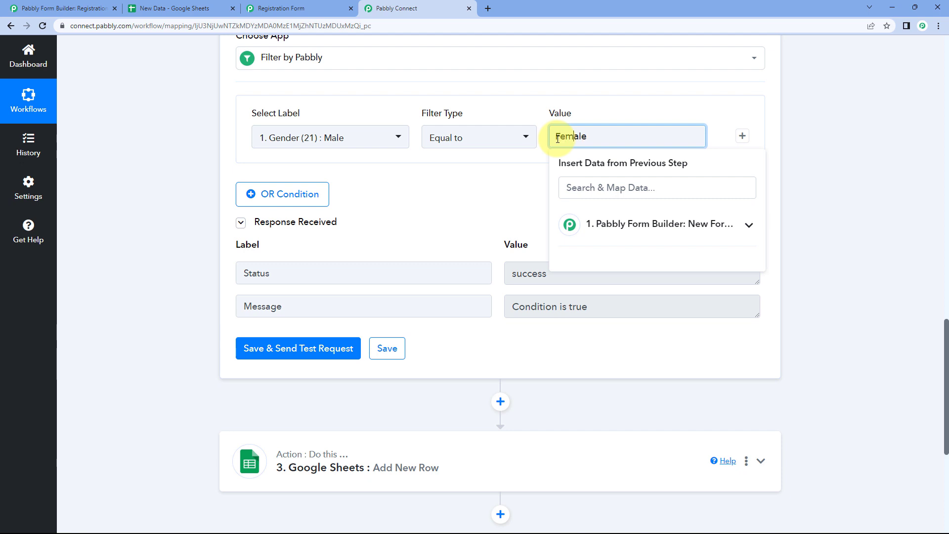
left_click(513, 189)
left_click(285, 348)
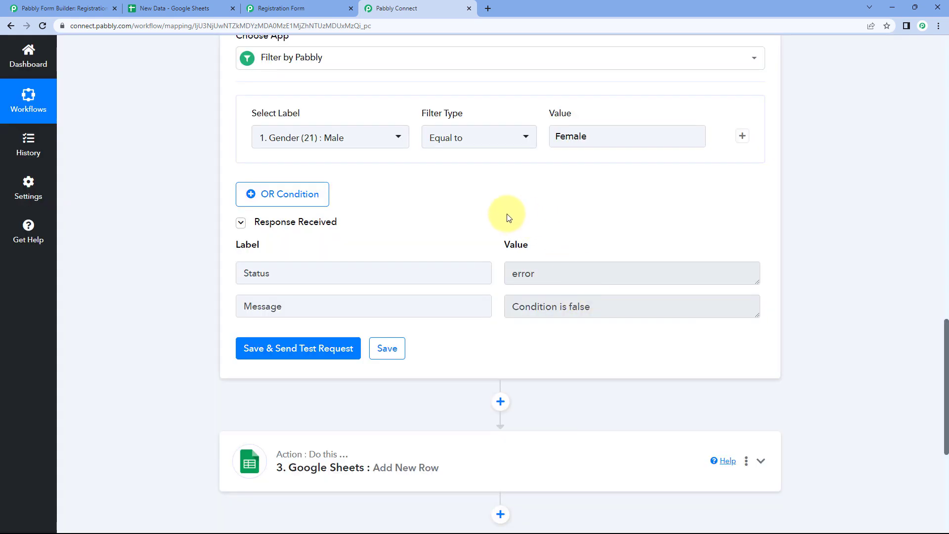
scroll(508, 214, "up", 2)
scroll(503, 217, "up", 4)
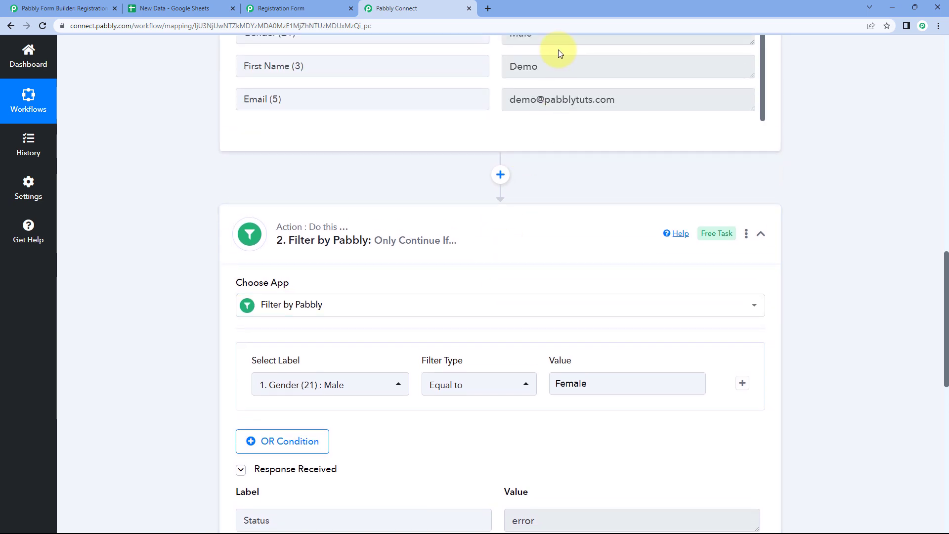
Change the Gender filter type from Equal to to 'Does not equal to' Female
left_click_drag(554, 80, 478, 87)
scroll(496, 139, "down", 4)
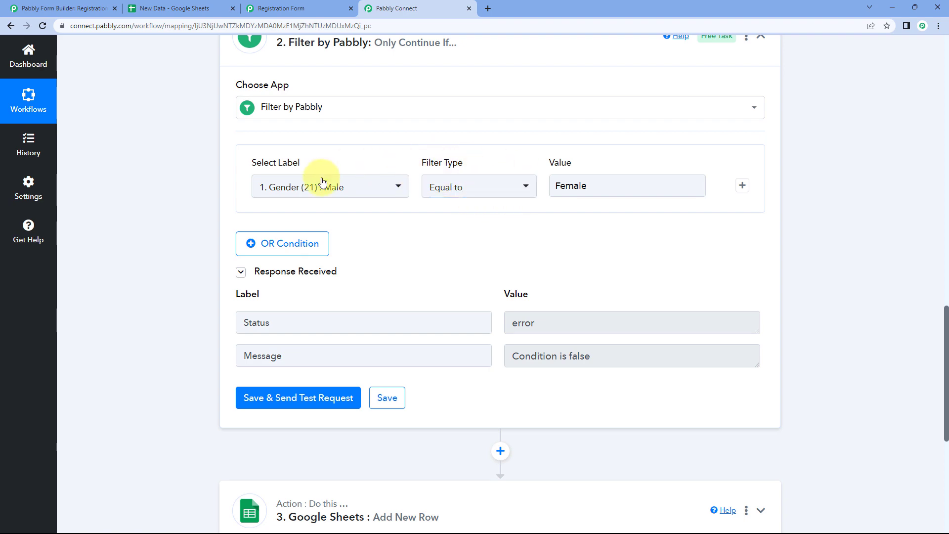
scroll(436, 118, "up", 1)
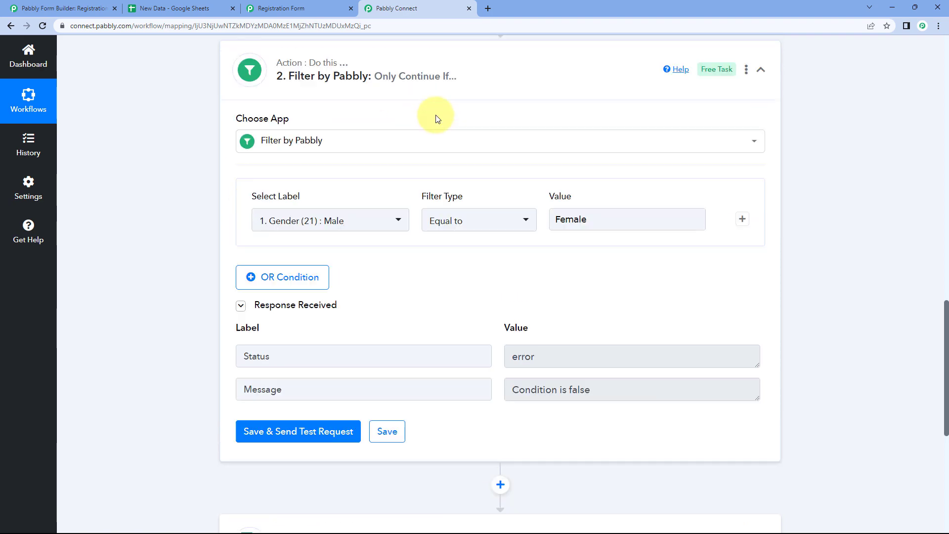
scroll(445, 121, "up", 6)
scroll(456, 293, "down", 4)
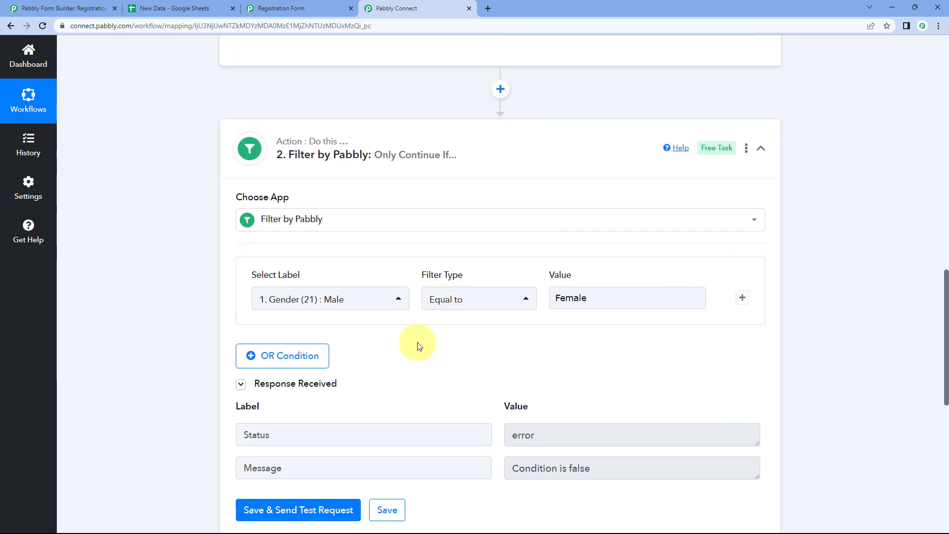
left_click_drag(599, 287, 548, 286)
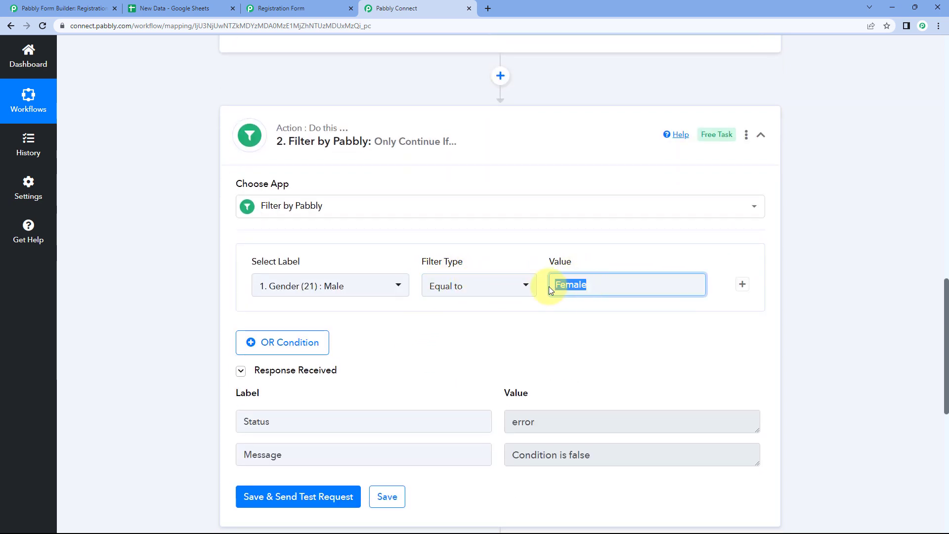
left_click(520, 323)
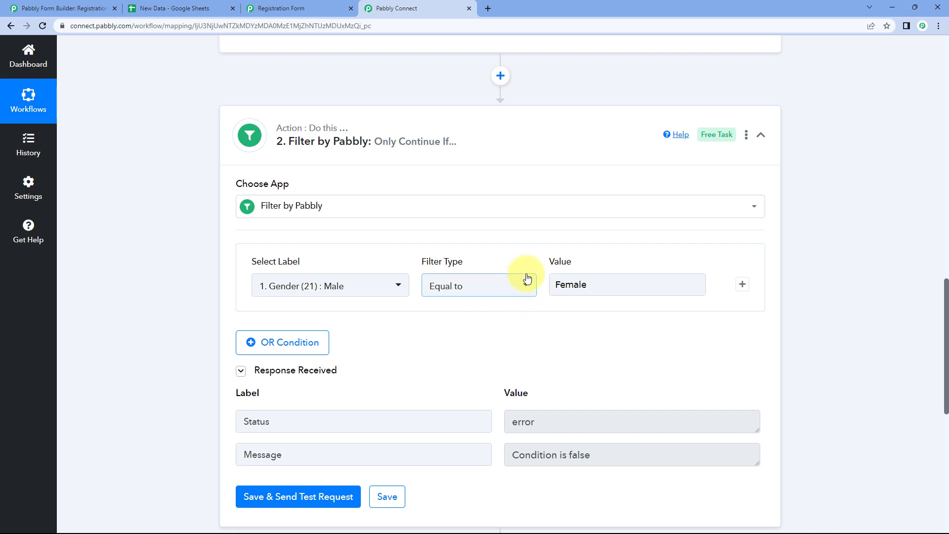
left_click(510, 289)
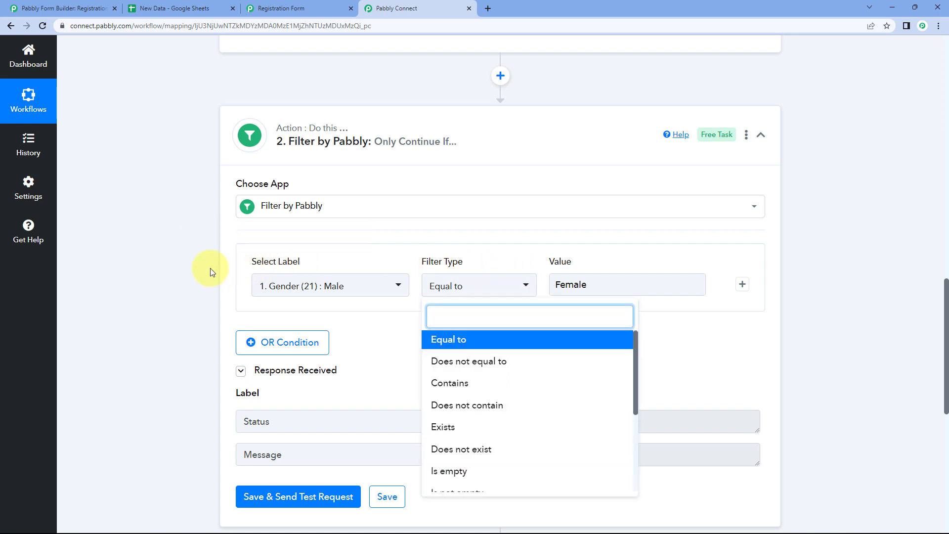
scroll(208, 269, "down", 2)
left_click(458, 263)
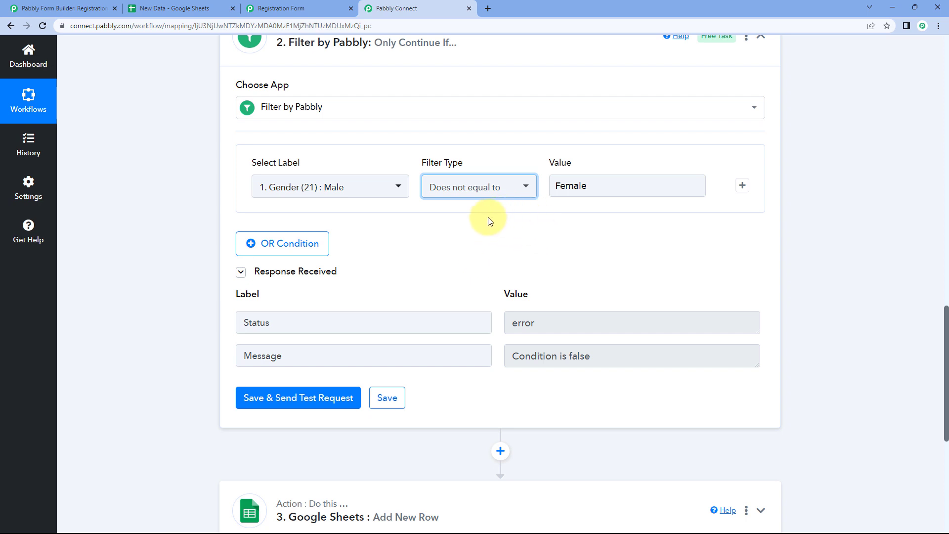
mouse_move(305, 170)
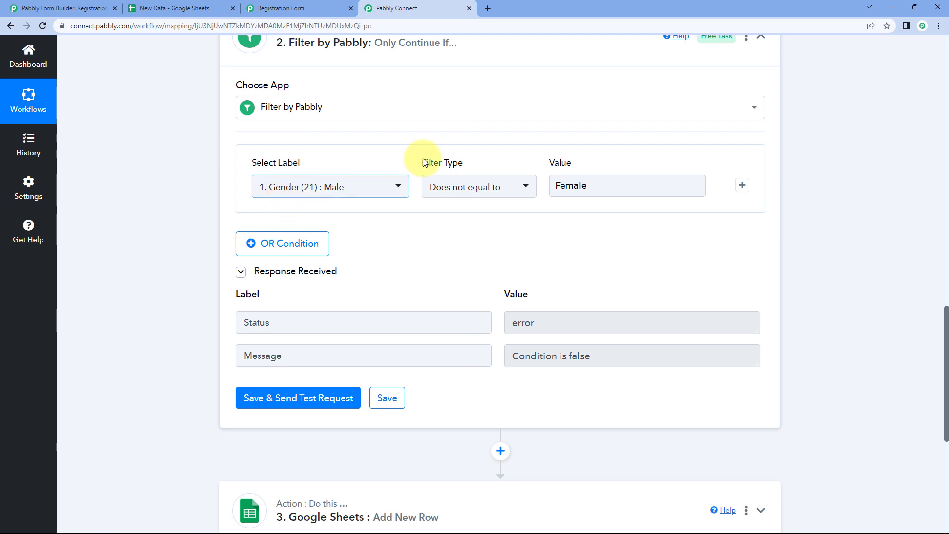
Retest the Does not equal to Female filter, getting success 'Condition is true'
scroll(393, 132, "up", 4)
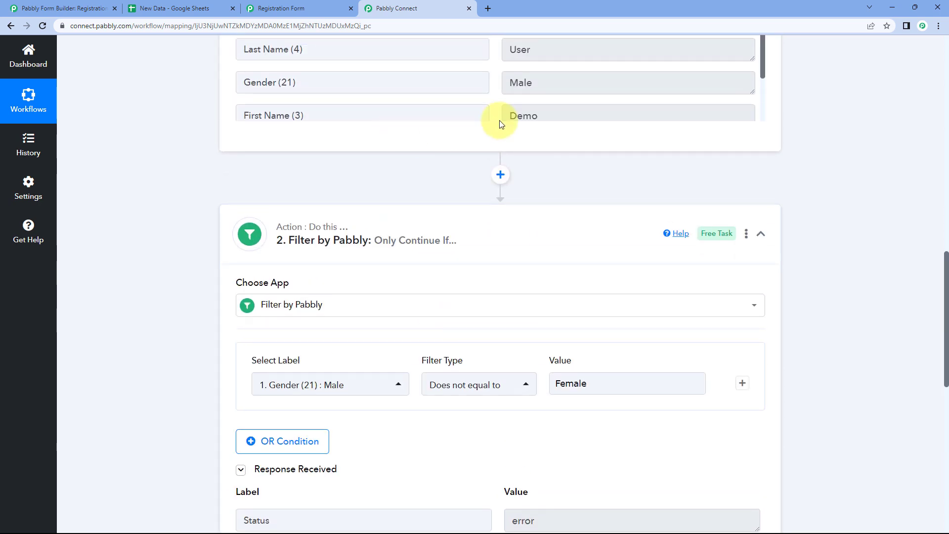
left_click_drag(549, 87, 502, 85)
left_click(480, 222)
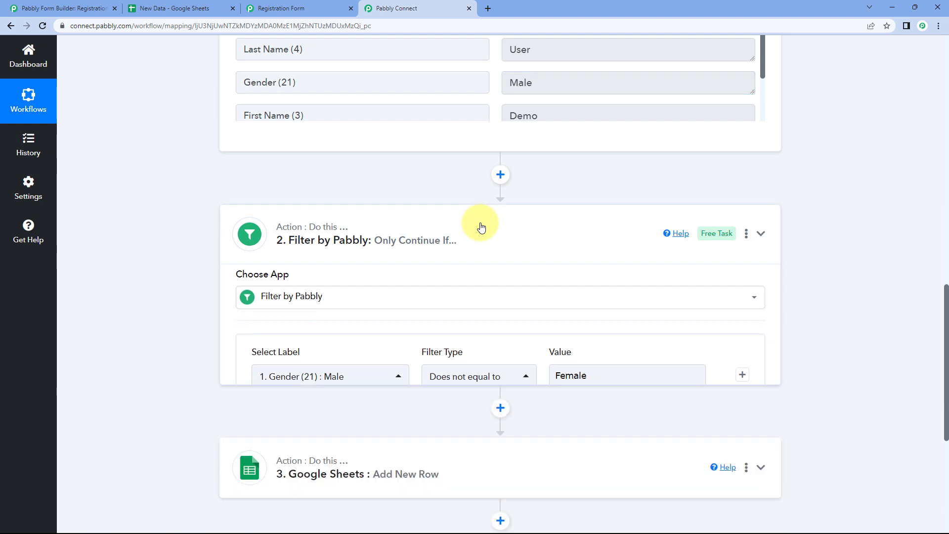
left_click(494, 188)
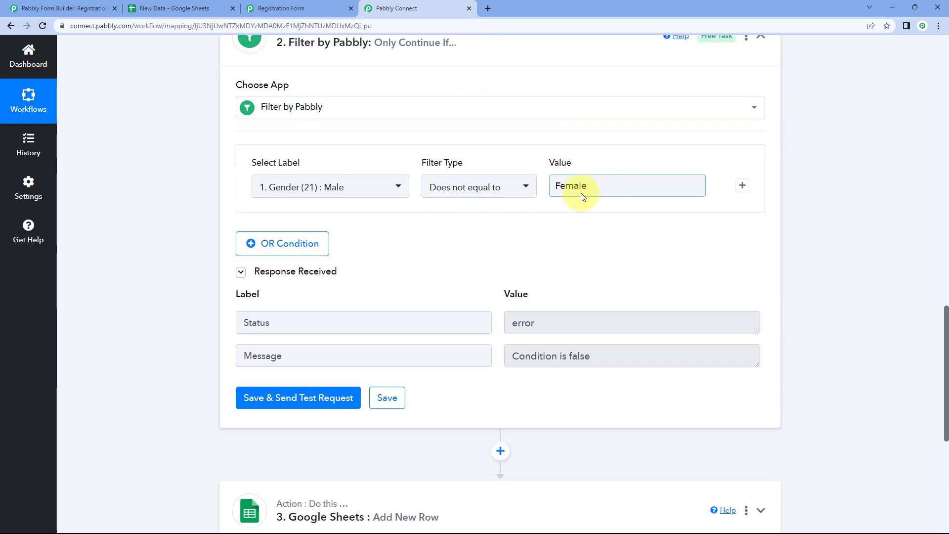
left_click(299, 406)
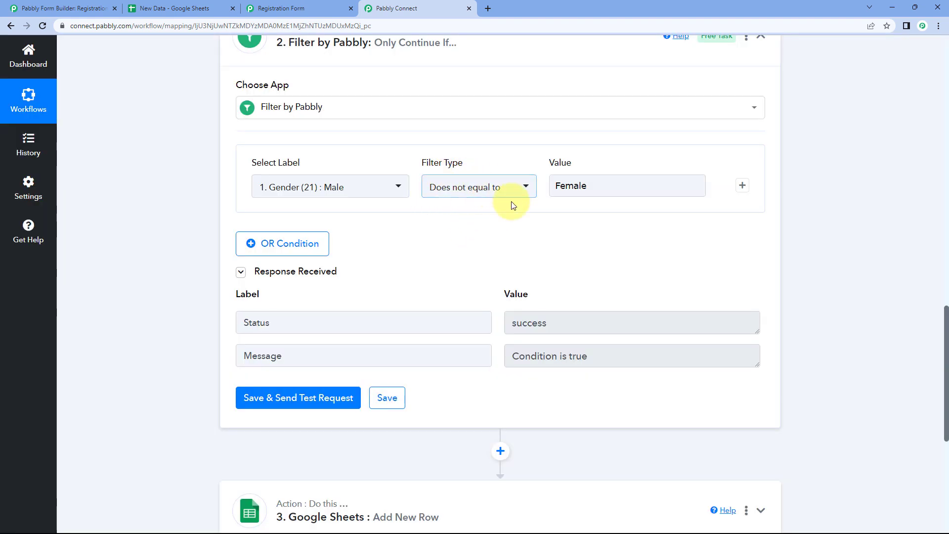
double_click(588, 357)
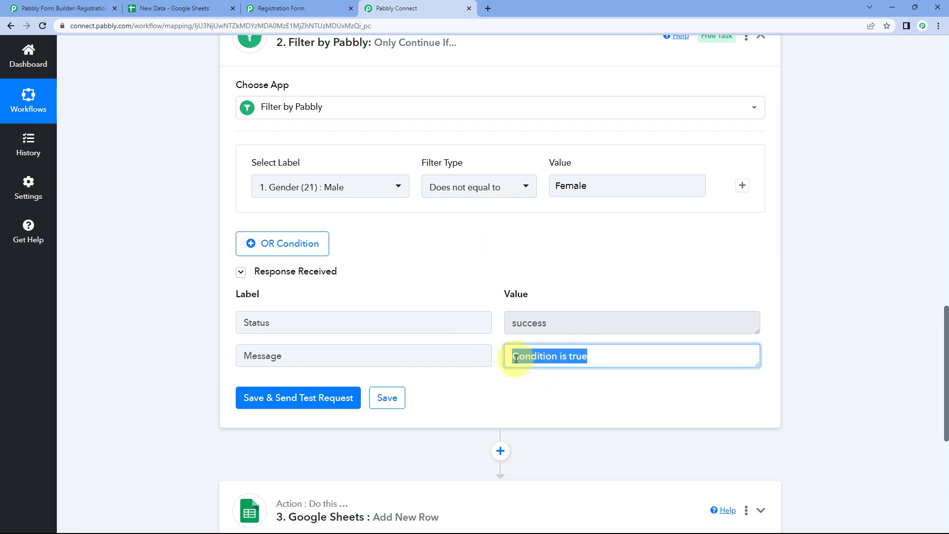
left_click(492, 296)
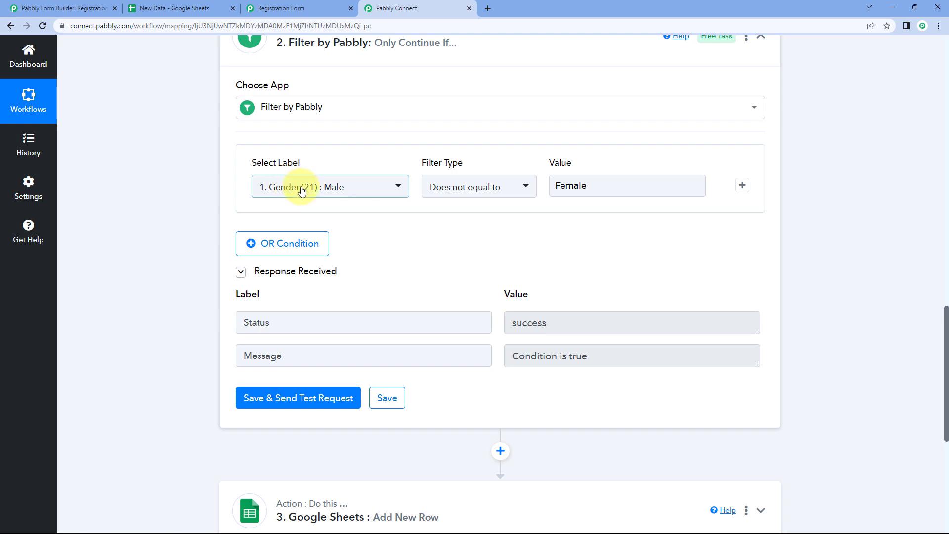
Replace Female with Male in the filter value and retest, getting 'Condition is false'
left_click_drag(588, 186, 526, 186)
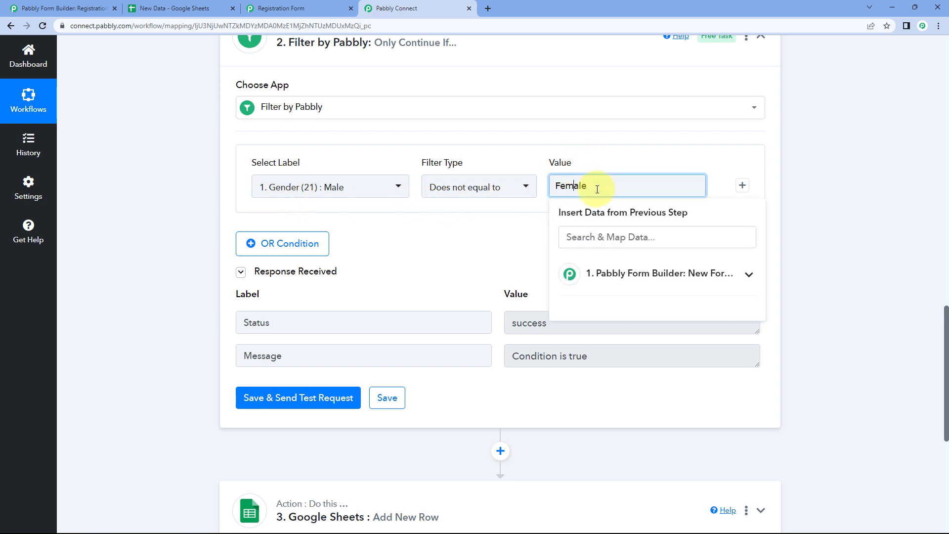
left_click_drag(595, 186, 514, 193)
type("Male")
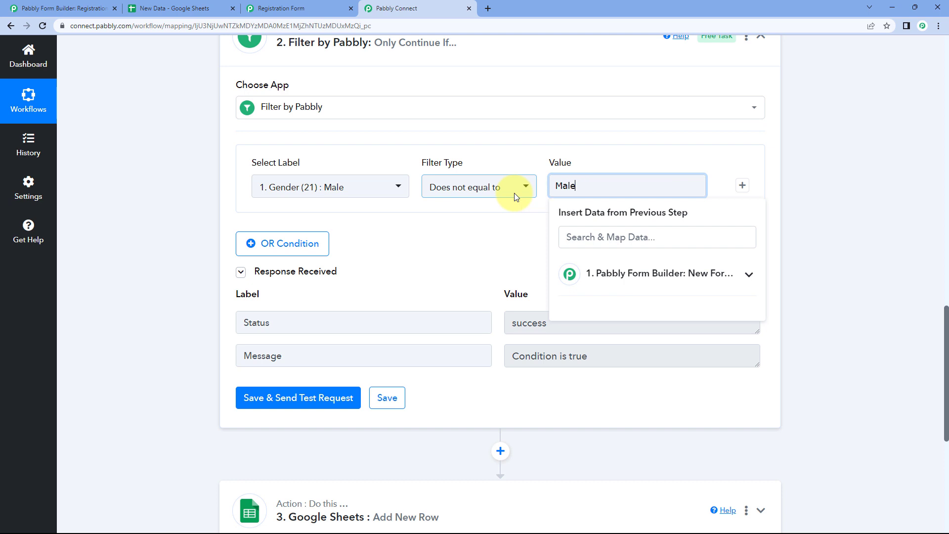
left_click(494, 241)
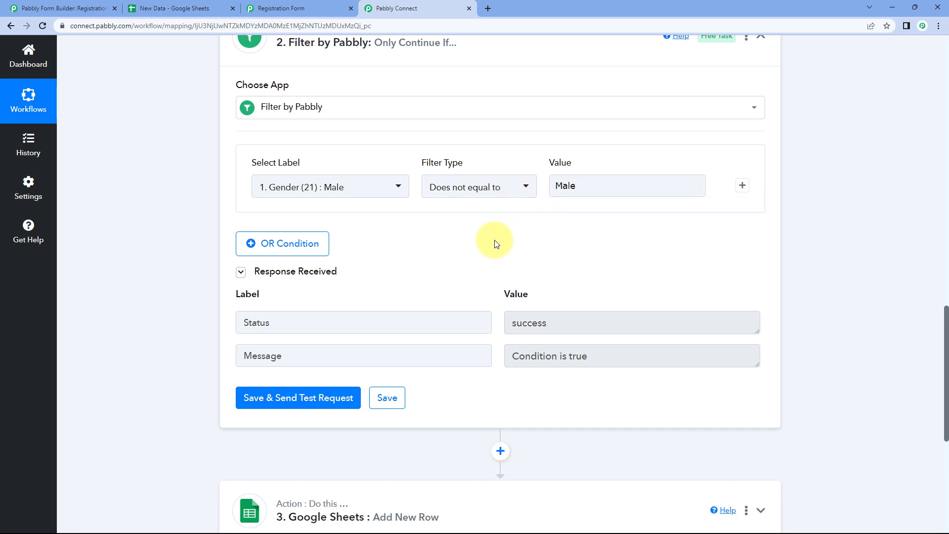
left_click(331, 393)
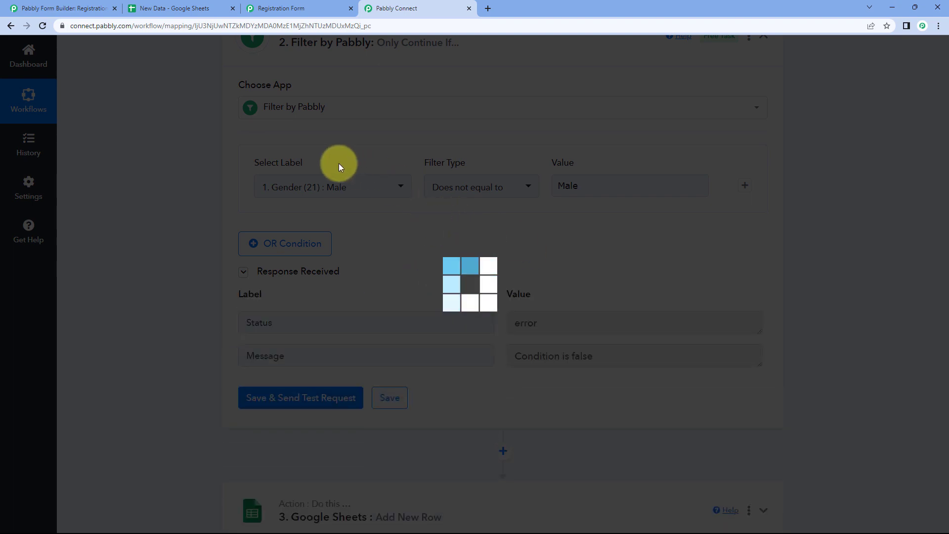
scroll(576, 134, "up", 5)
scroll(527, 200, "up", 1)
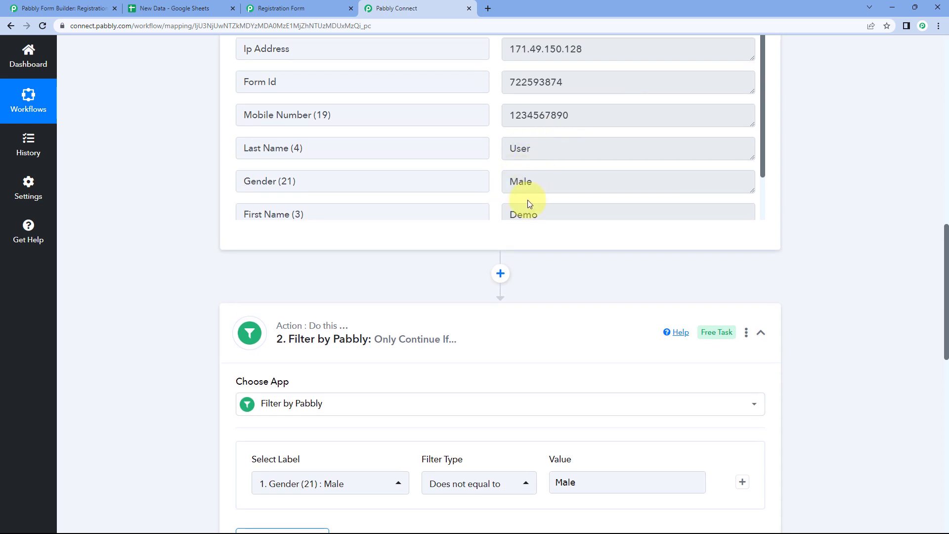
scroll(516, 267, "down", 4)
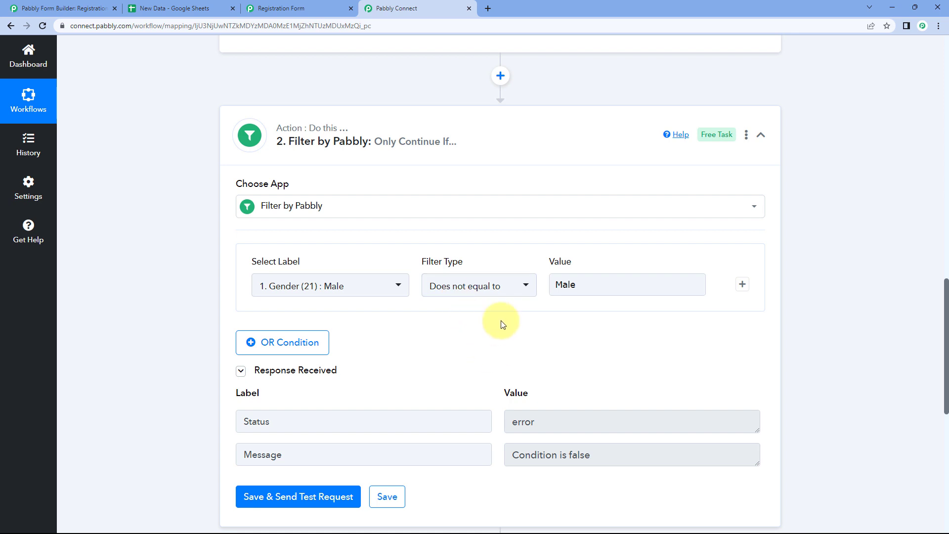
scroll(499, 321, "down", 1)
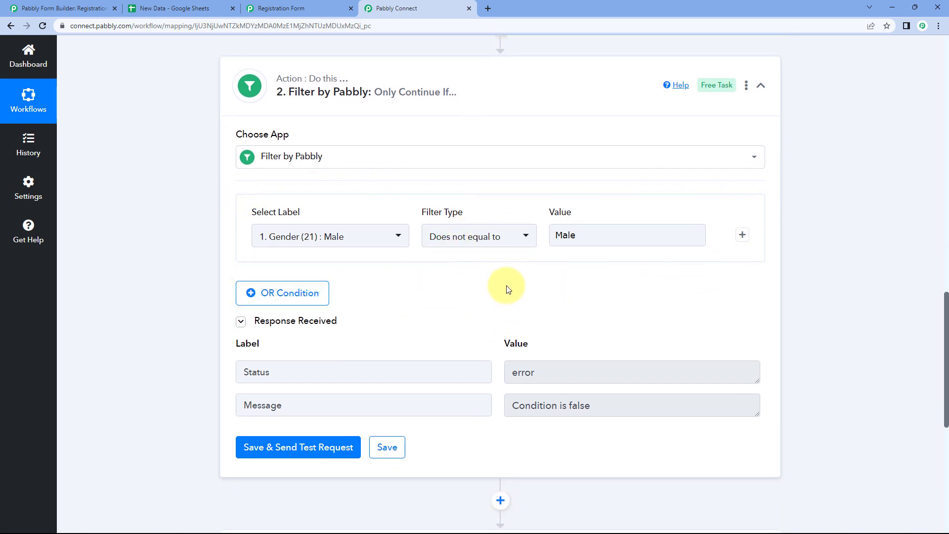
scroll(529, 274, "down", 2)
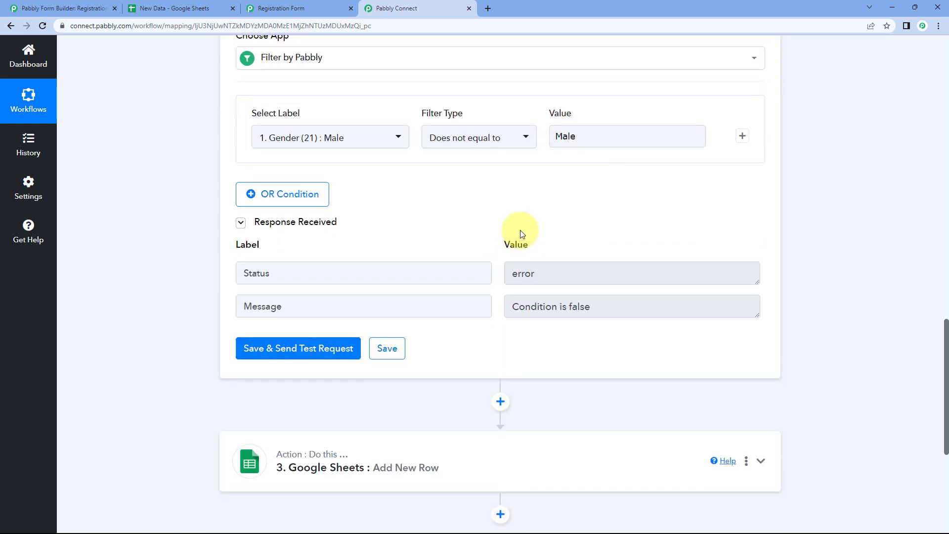
scroll(494, 250, "up", 1)
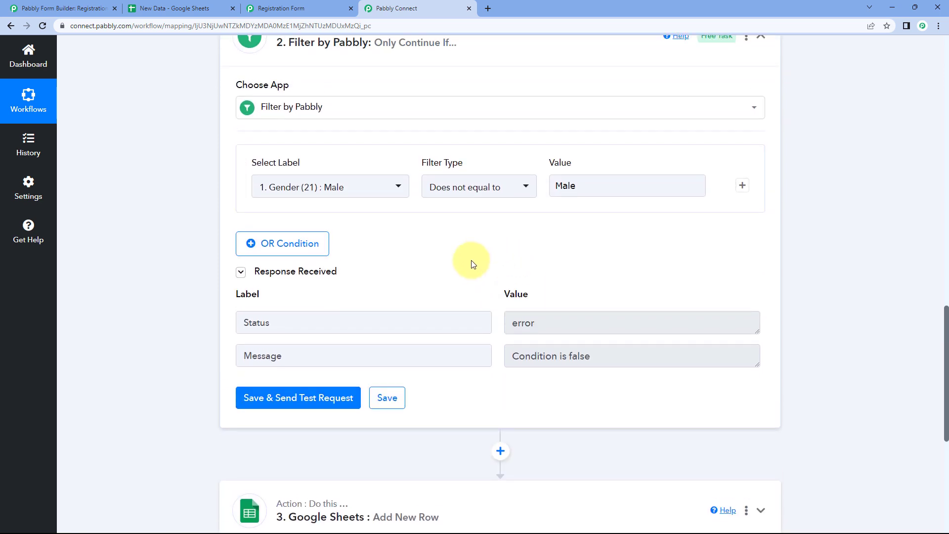
Change the filter type to Contains, keeping the value Male
left_click(511, 186)
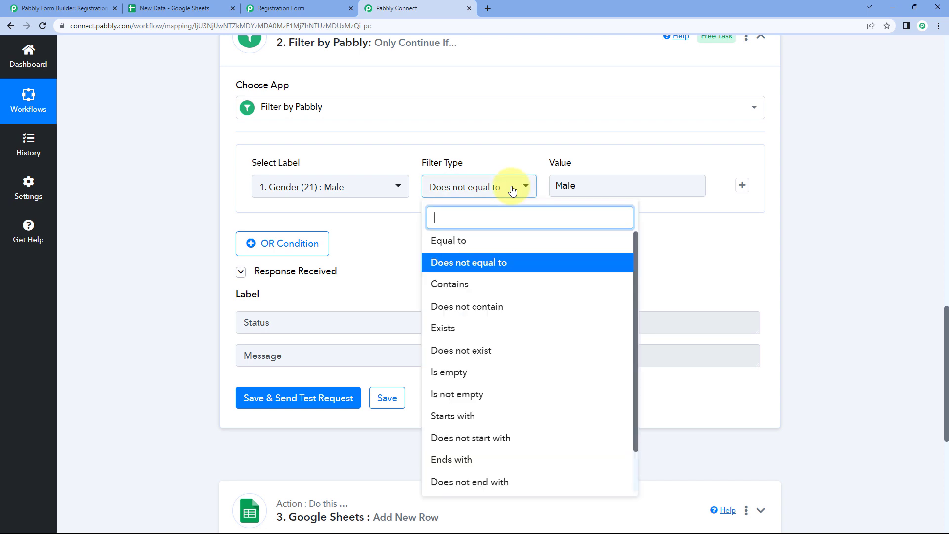
left_click(457, 284)
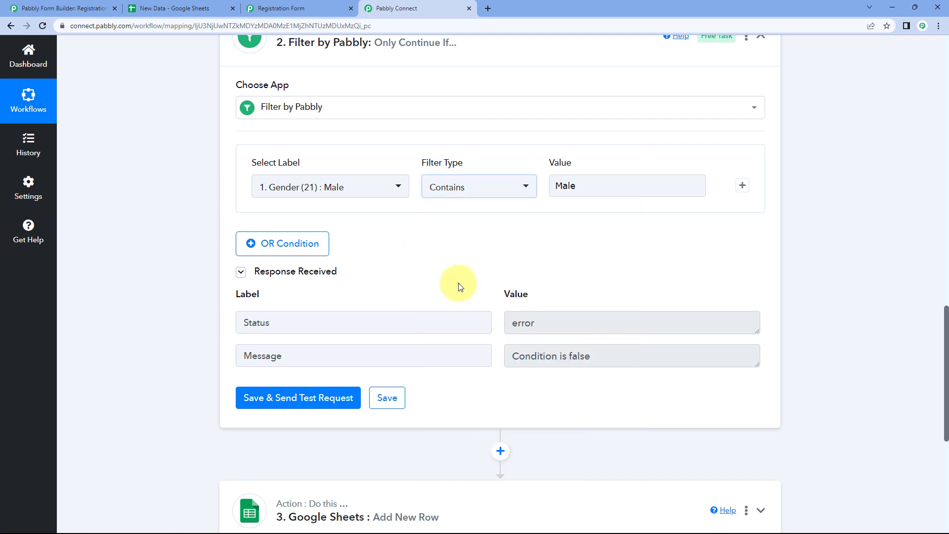
scroll(483, 241, "up", 1)
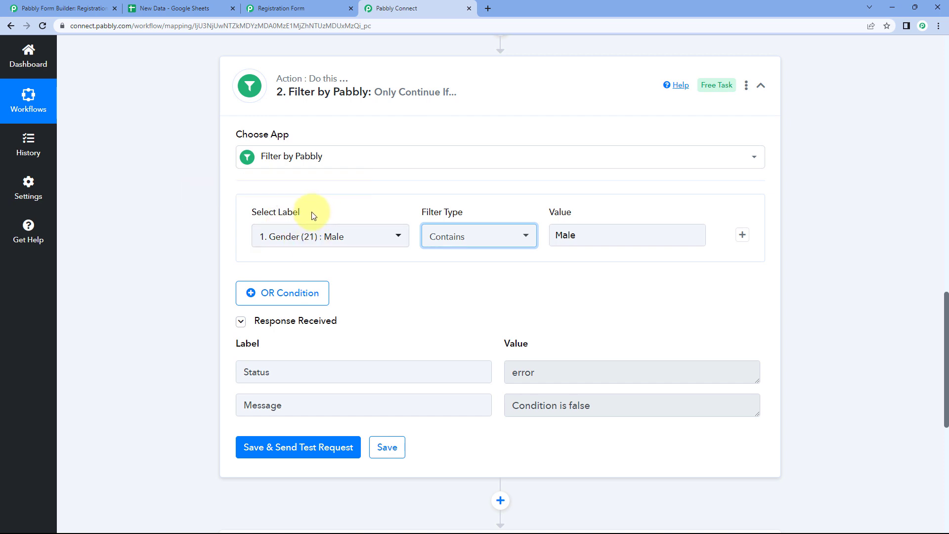
left_click_drag(597, 233, 553, 232)
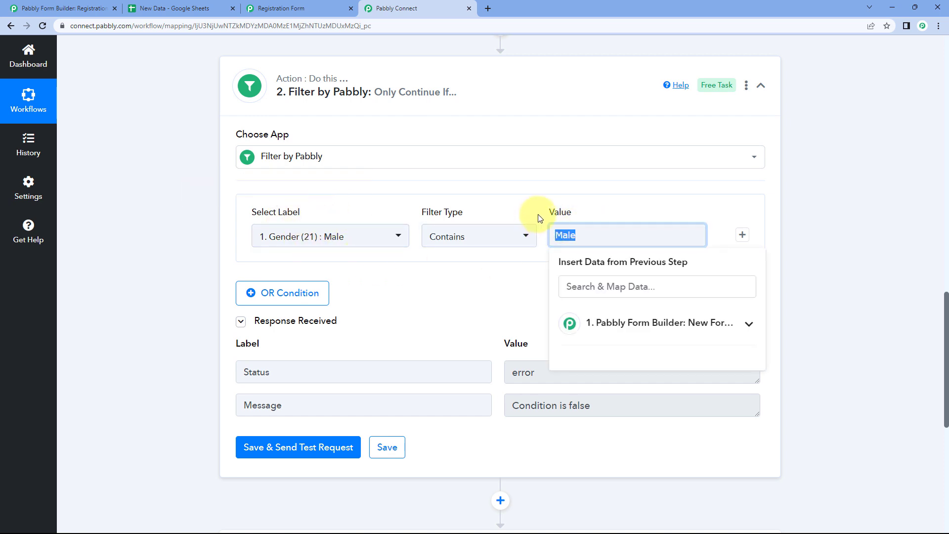
left_click(423, 235)
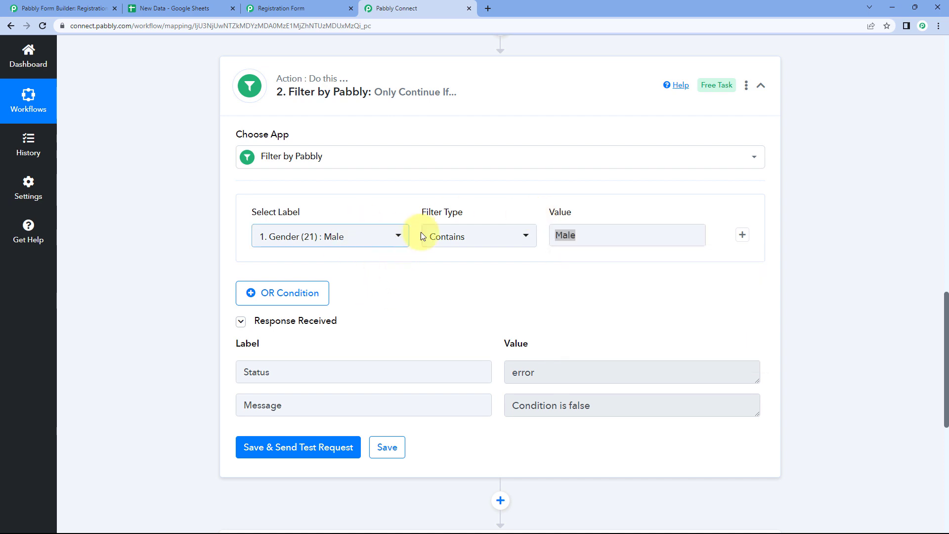
Switch the filter label from Gender (21) to Email (5) and check the submitted email
left_click(390, 239)
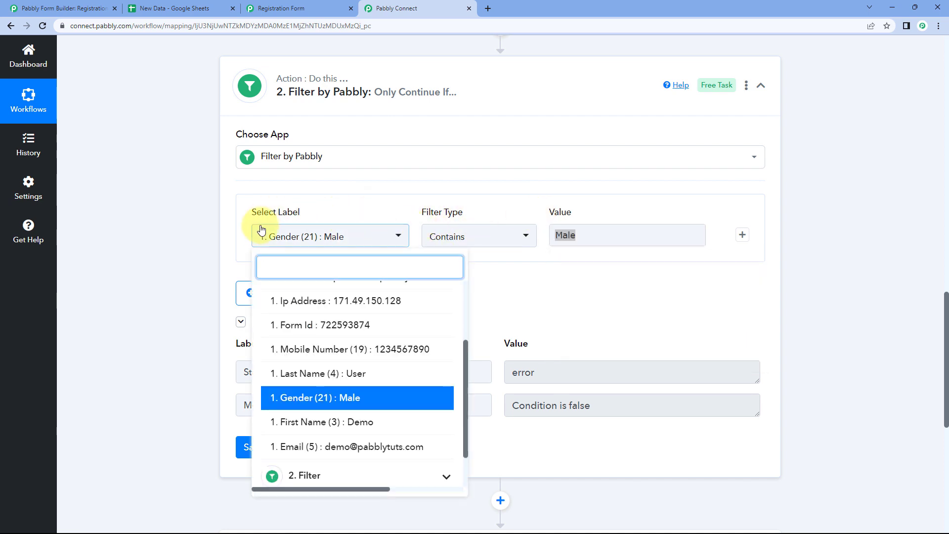
left_click(304, 447)
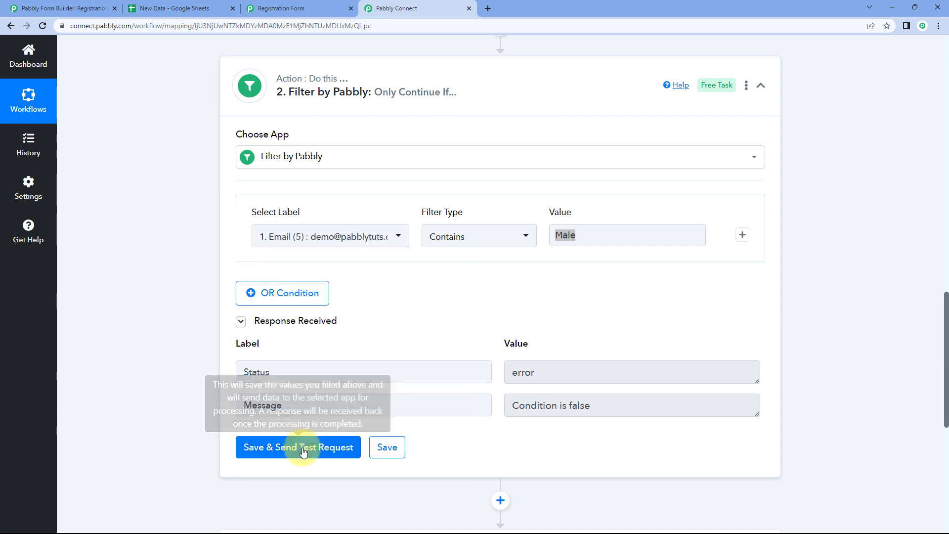
scroll(417, 316, "up", 5)
scroll(523, 195, "down", 1)
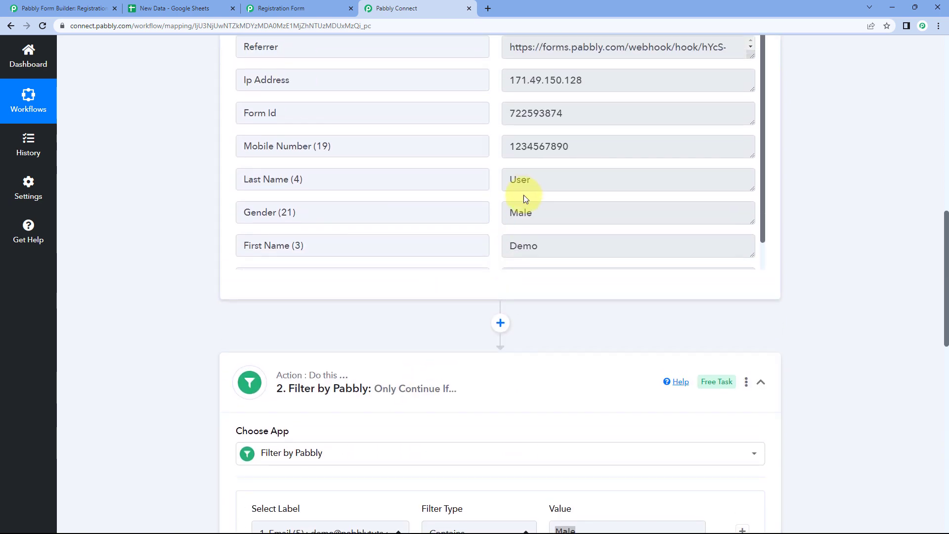
left_click_drag(640, 247, 496, 252)
left_click(512, 260)
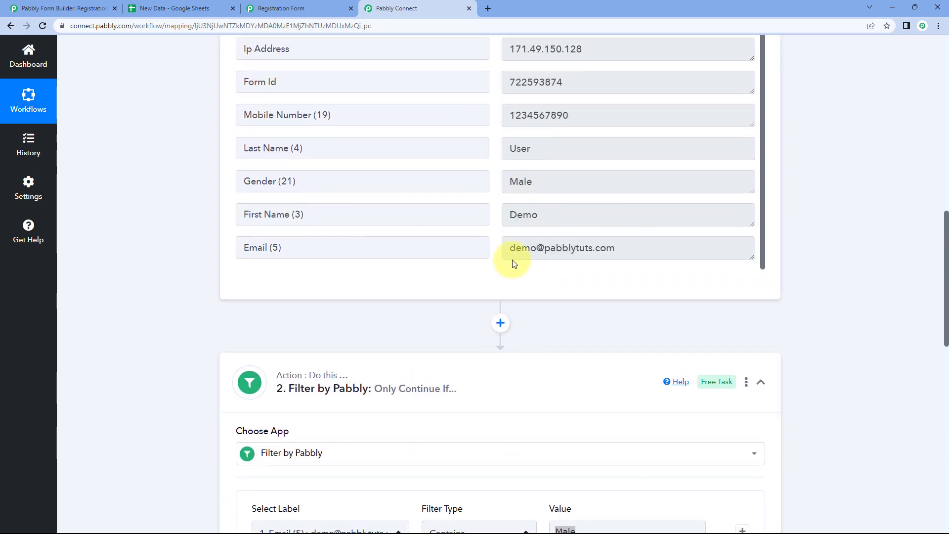
scroll(490, 267, "down", 5)
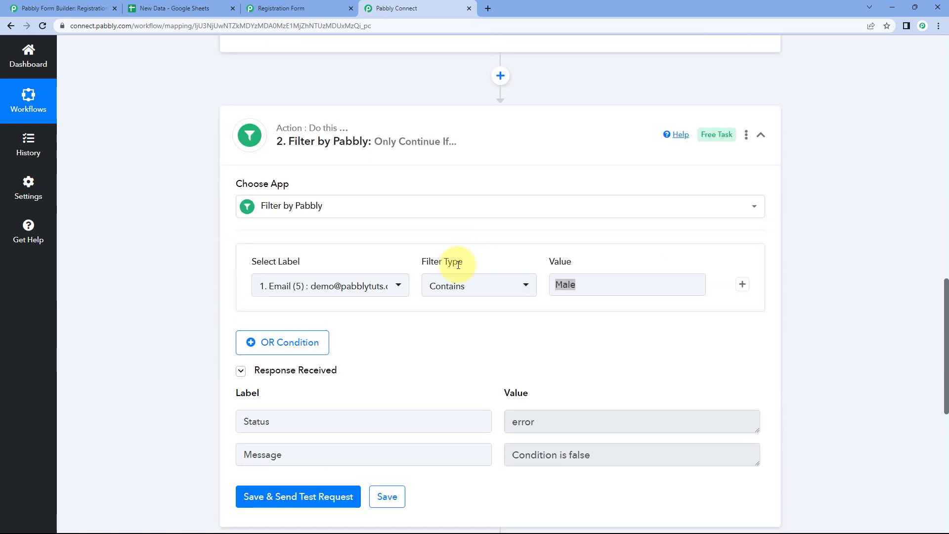
Set the Contains value to pabbly and test the Email filter
left_click(579, 294)
left_click(584, 286)
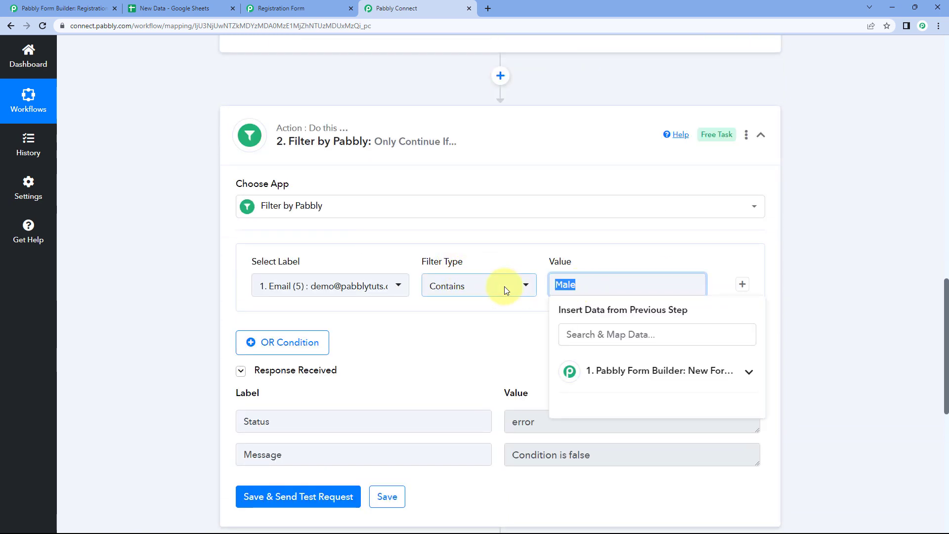
type("pabbly")
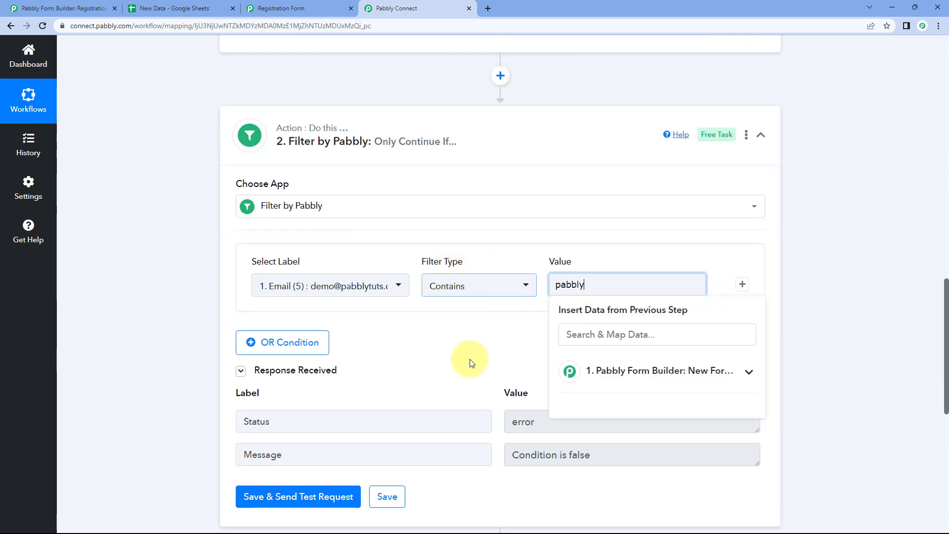
left_click(470, 363)
left_click(307, 497)
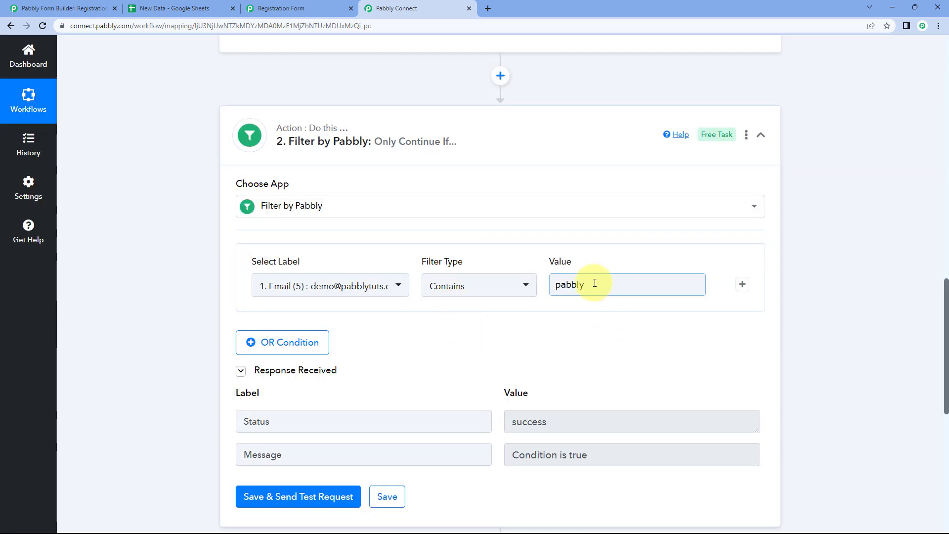
Compare the value pabbly against the submitted email address in the trigger data
double_click(574, 283)
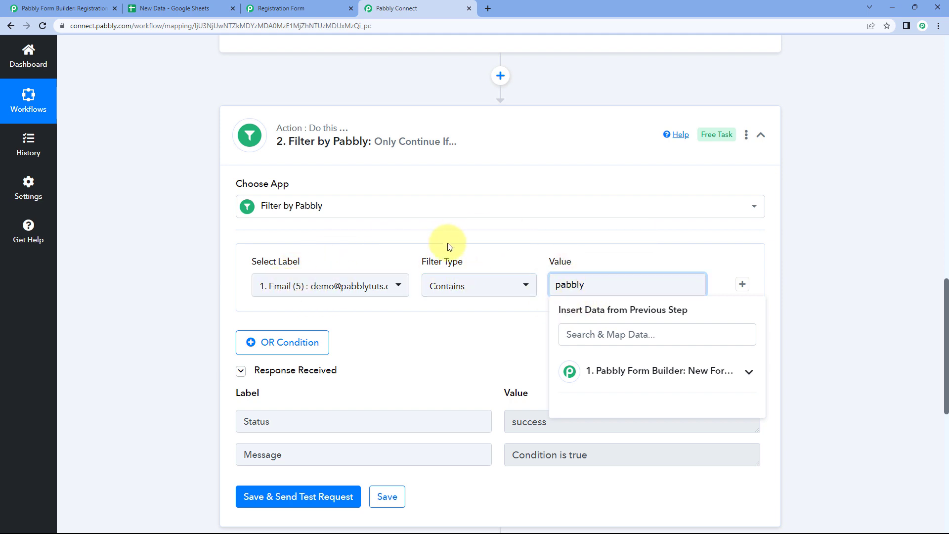
scroll(464, 228, "up", 1)
scroll(594, 103, "up", 5)
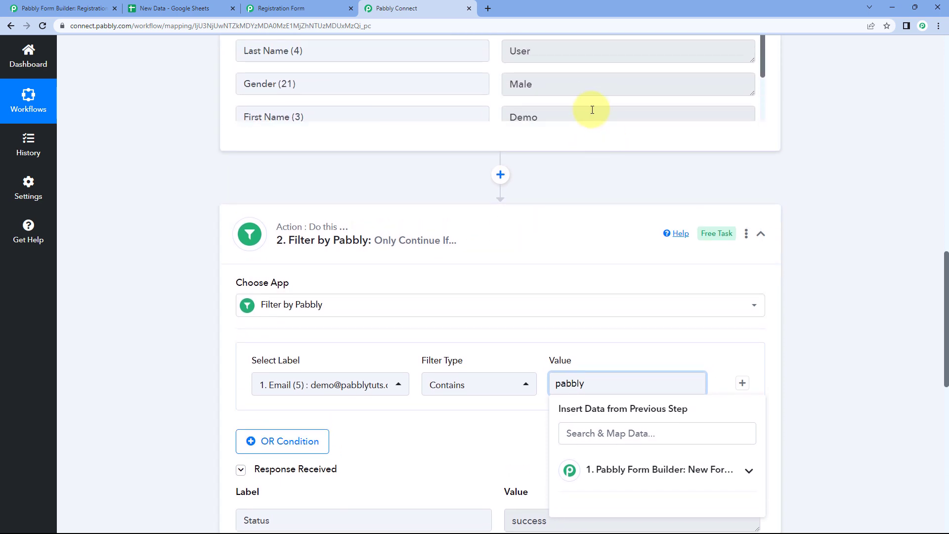
scroll(563, 197, "down", 2)
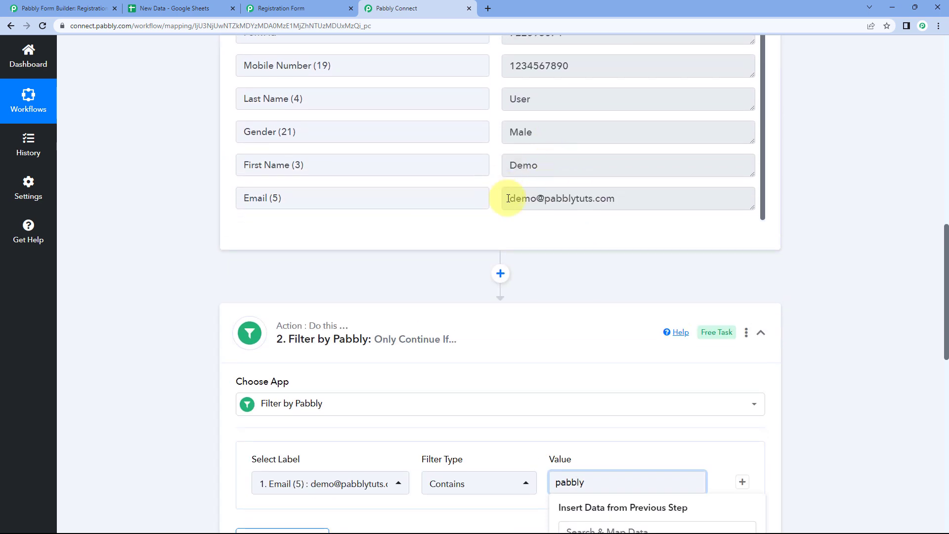
left_click_drag(545, 198, 570, 205)
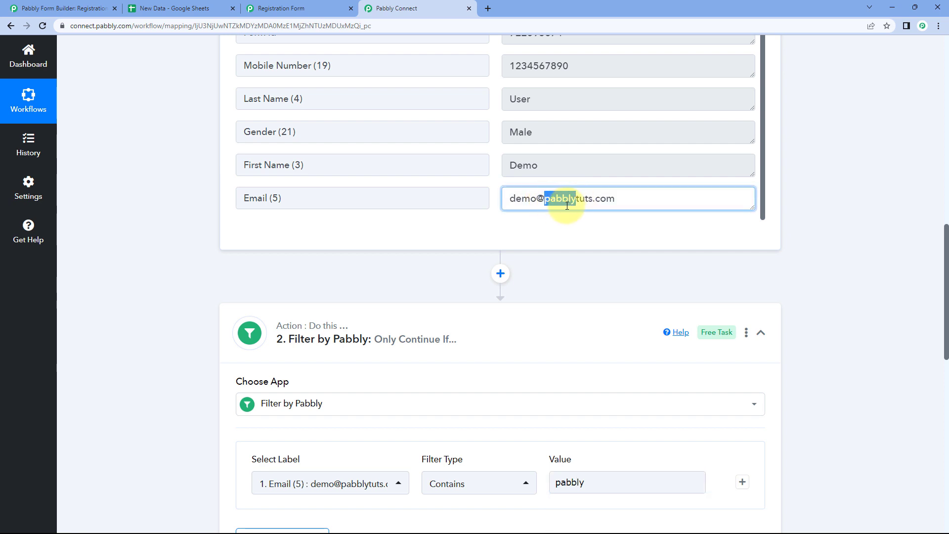
scroll(559, 273, "down", 2)
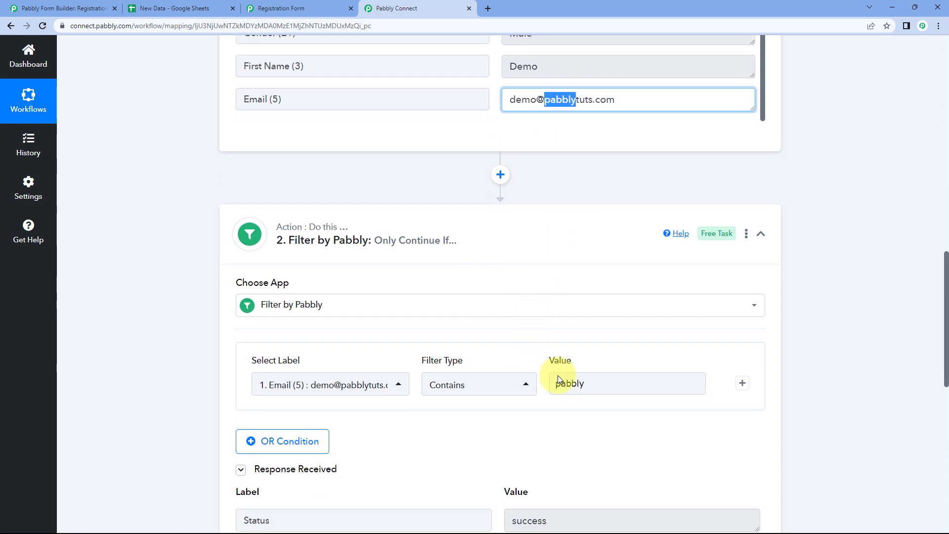
scroll(470, 322, "down", 3)
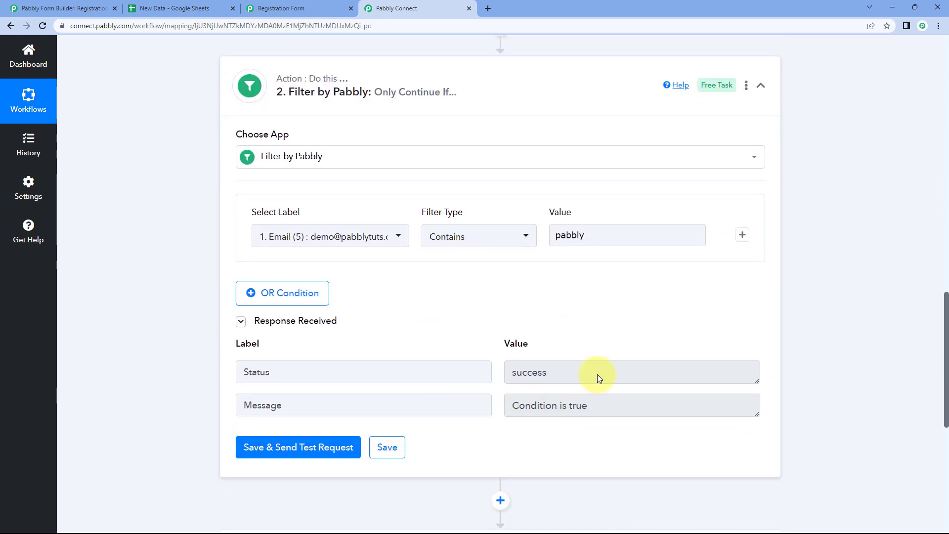
Test the Email contains pabbly.com filter, getting error 'Condition is false'
left_click(601, 233)
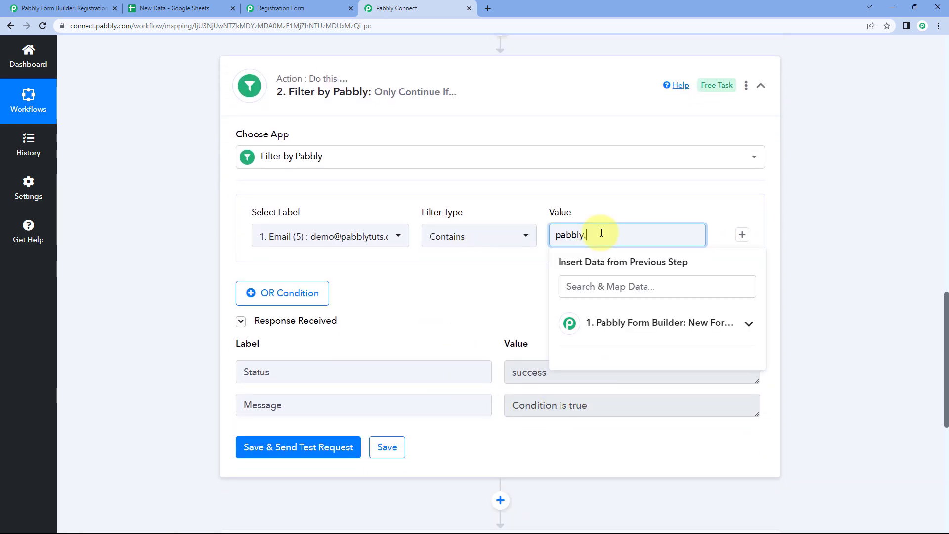
left_click(455, 277)
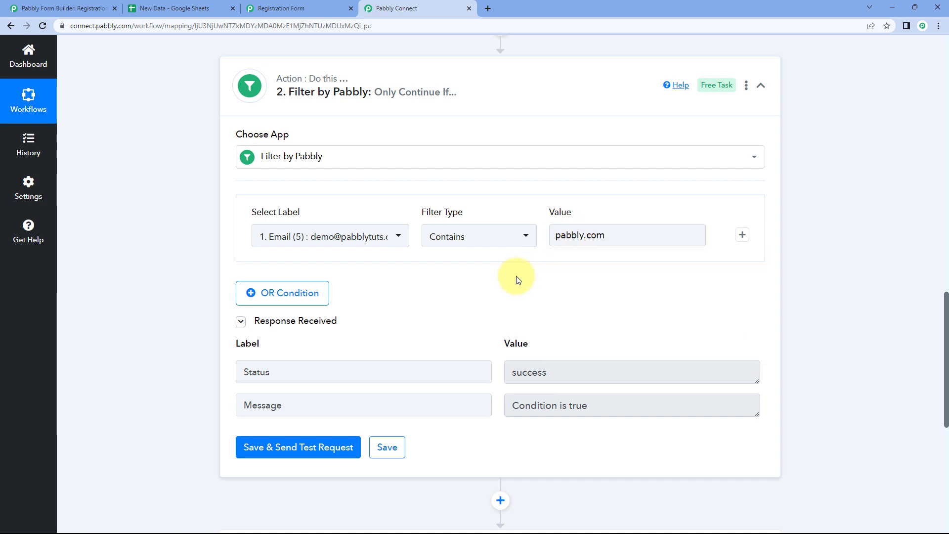
scroll(515, 262, "up", 5)
left_click_drag(510, 198, 618, 199)
left_click(494, 197)
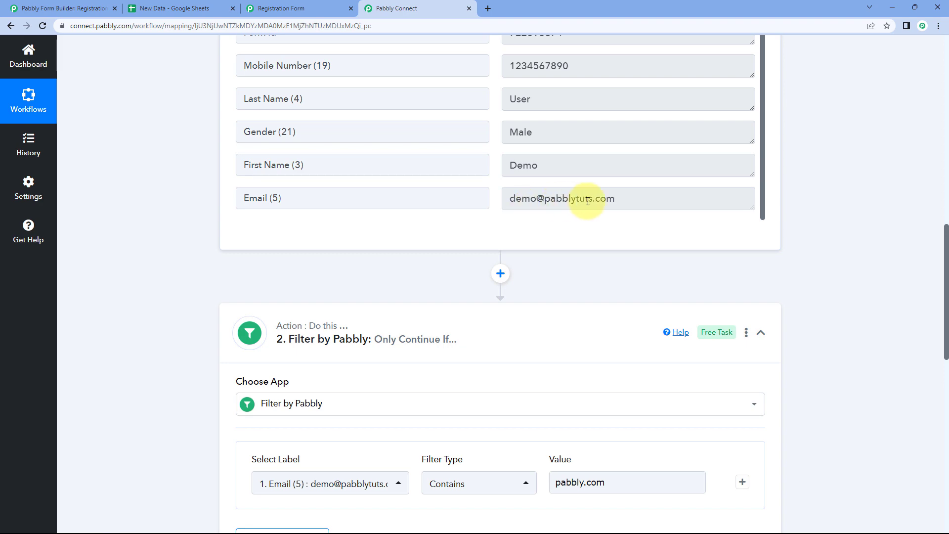
scroll(489, 237, "down", 6)
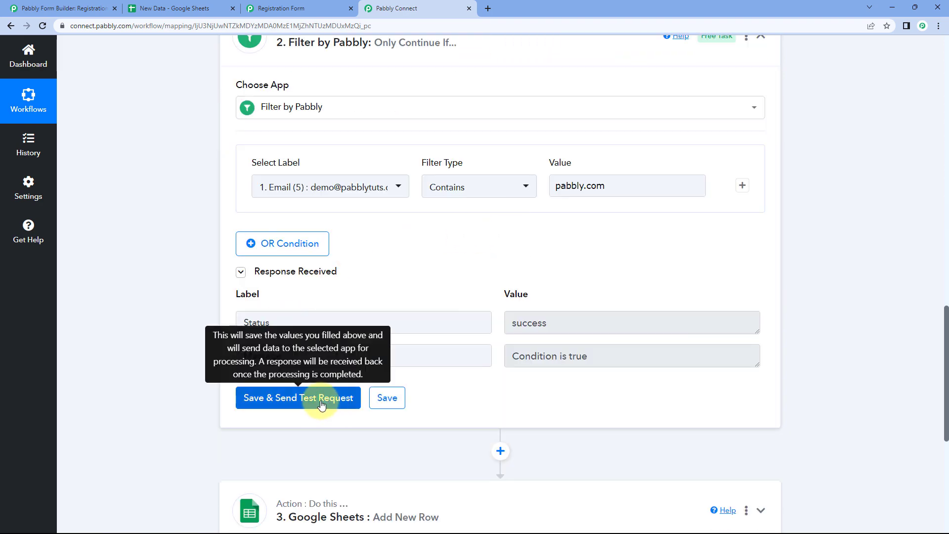
left_click(321, 405)
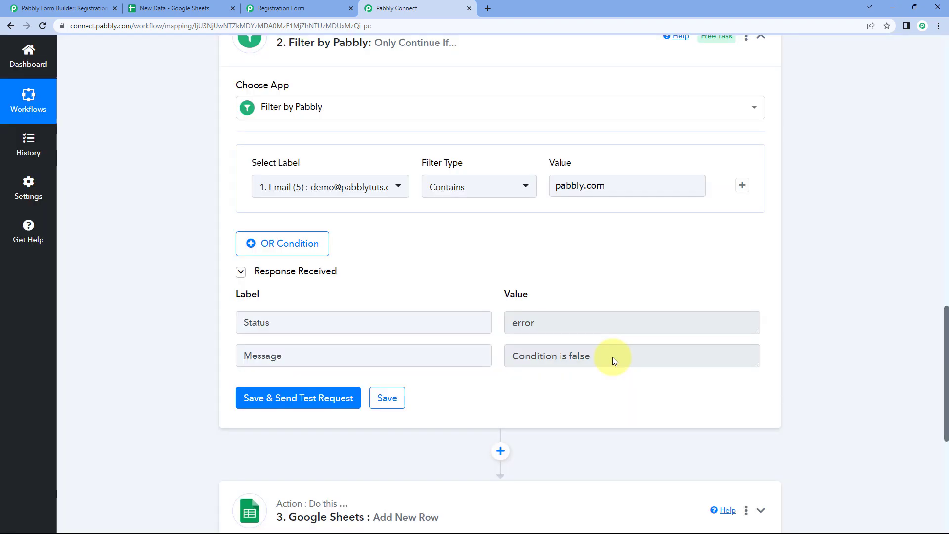
Compare the submitted email address with the filter value to see why it failed
scroll(612, 290, "up", 5)
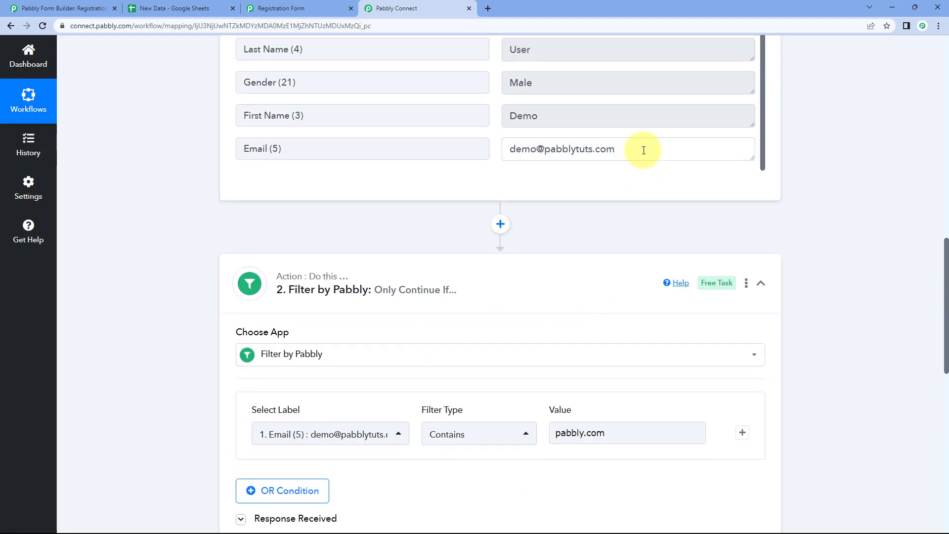
left_click_drag(643, 151, 515, 149)
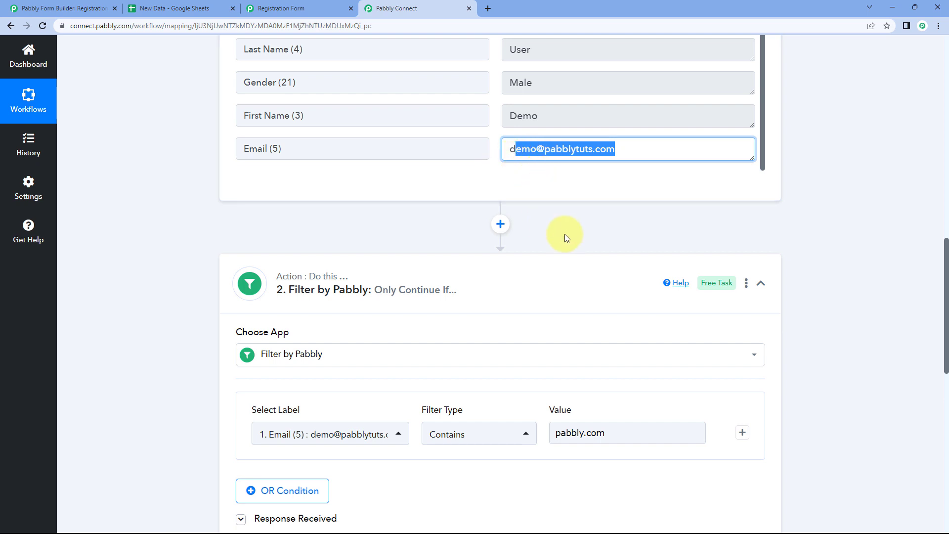
scroll(564, 233, "down", 3)
left_click_drag(612, 288, 531, 286)
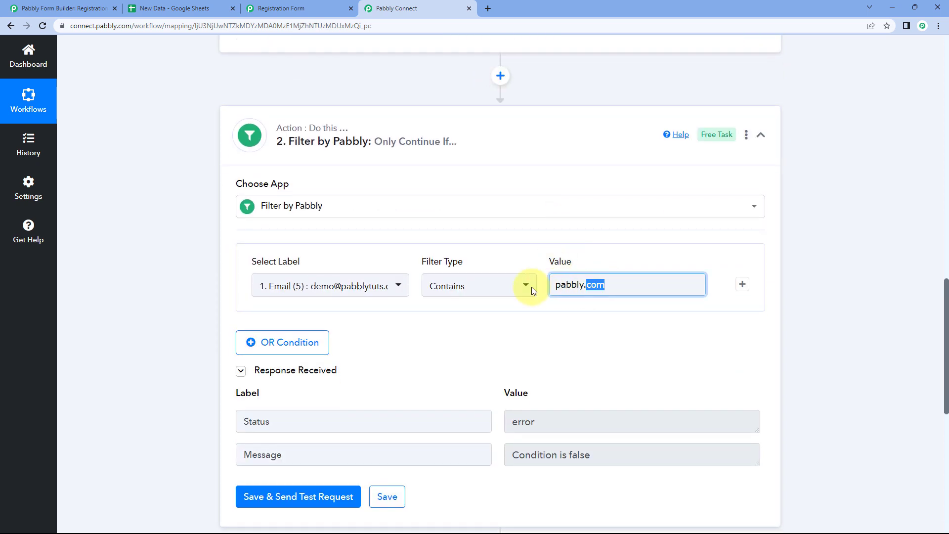
scroll(535, 194, "up", 3)
left_click(523, 152)
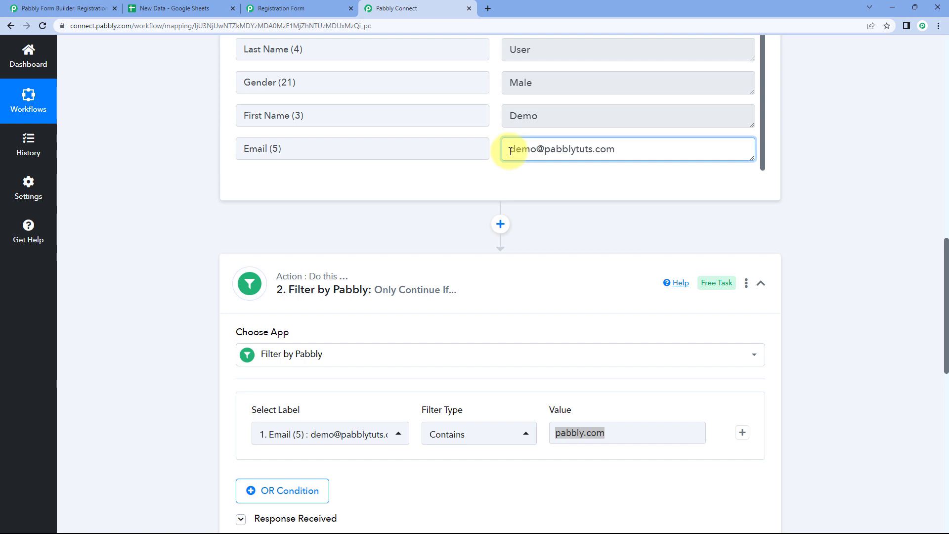
left_click_drag(510, 150, 639, 150)
left_click(628, 152)
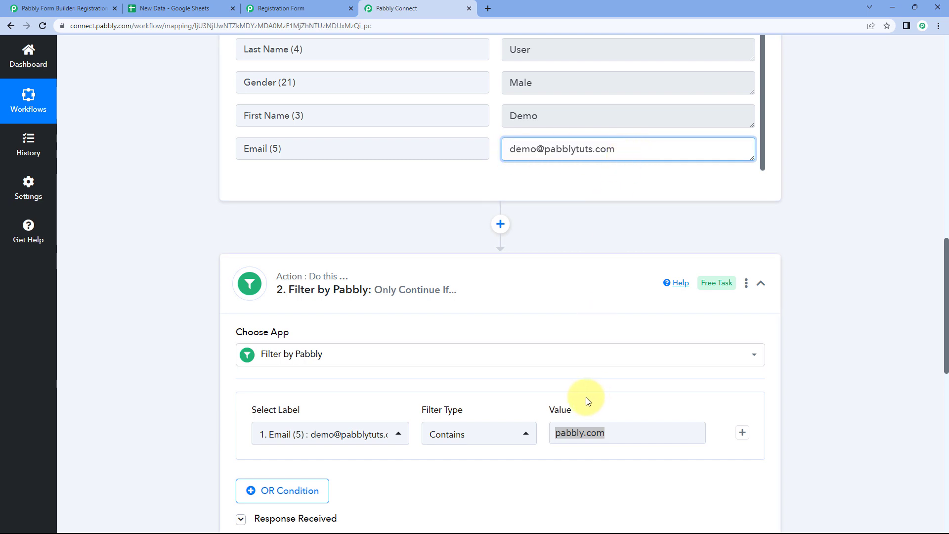
left_click(618, 434)
Set the Email (5) Contains value to z and retest, getting error 'Condition is false'
left_click_drag(616, 433, 556, 434)
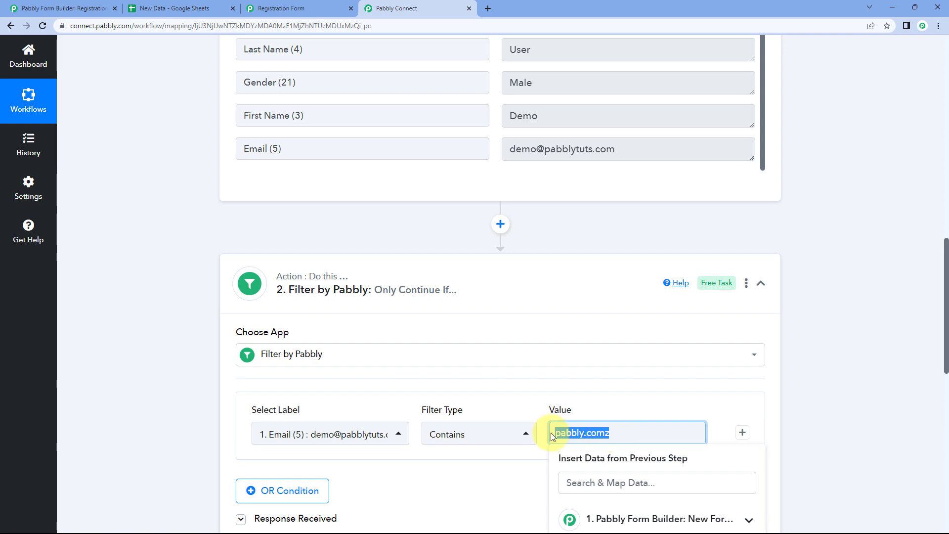
type("z")
left_click(497, 388)
scroll(498, 387, "down", 3)
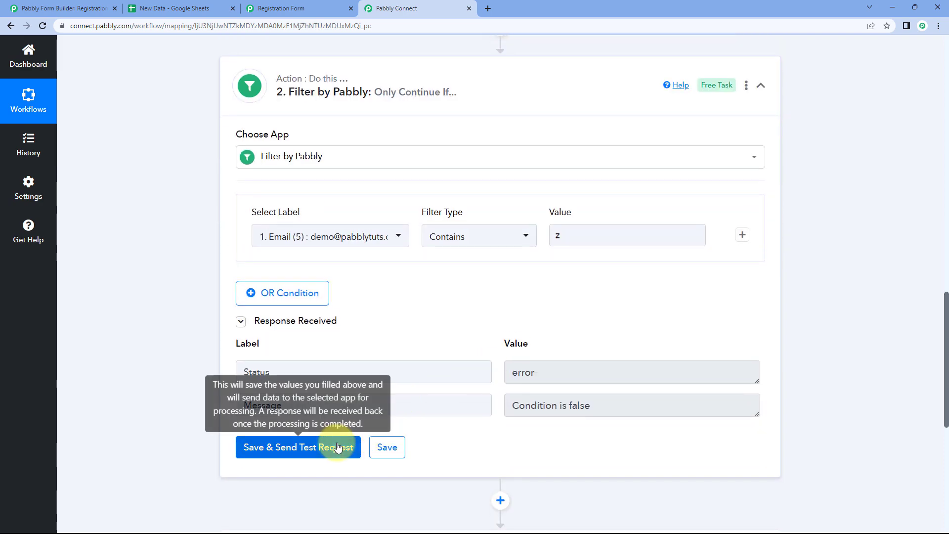
left_click(337, 390)
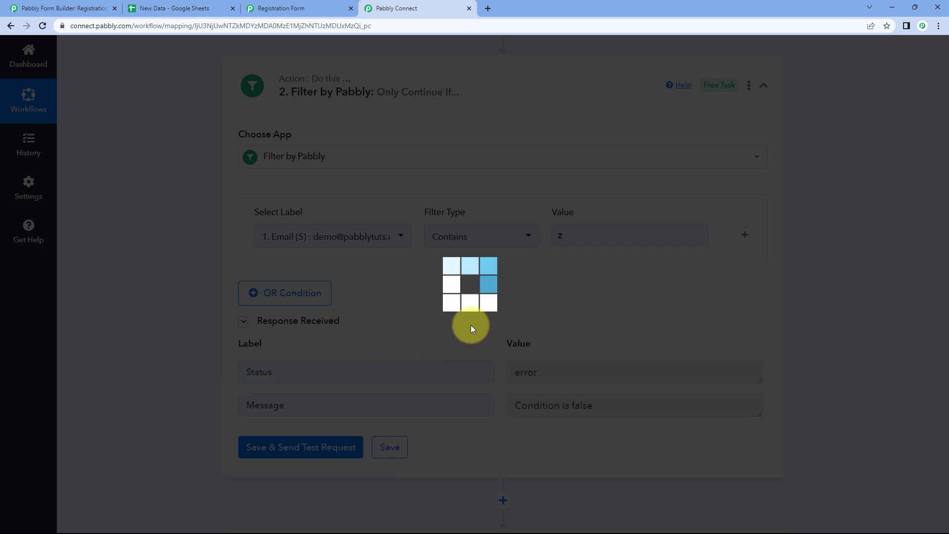
scroll(627, 90, "up", 5)
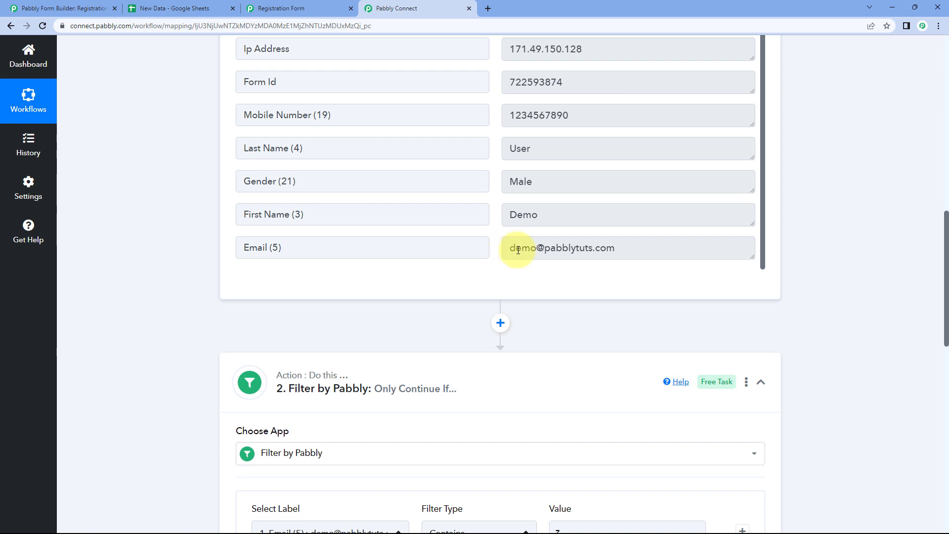
scroll(610, 252, "down", 1)
scroll(627, 203, "down", 5)
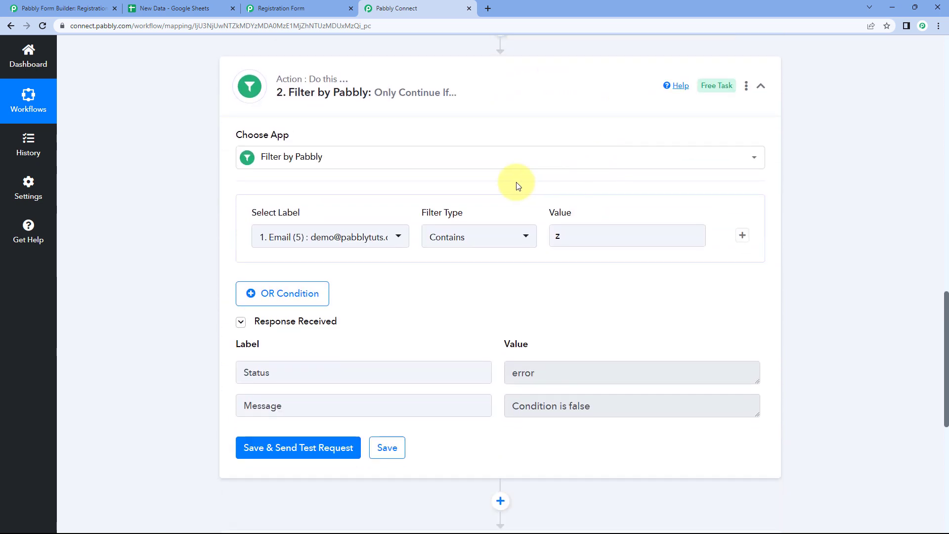
scroll(474, 213, "down", 1)
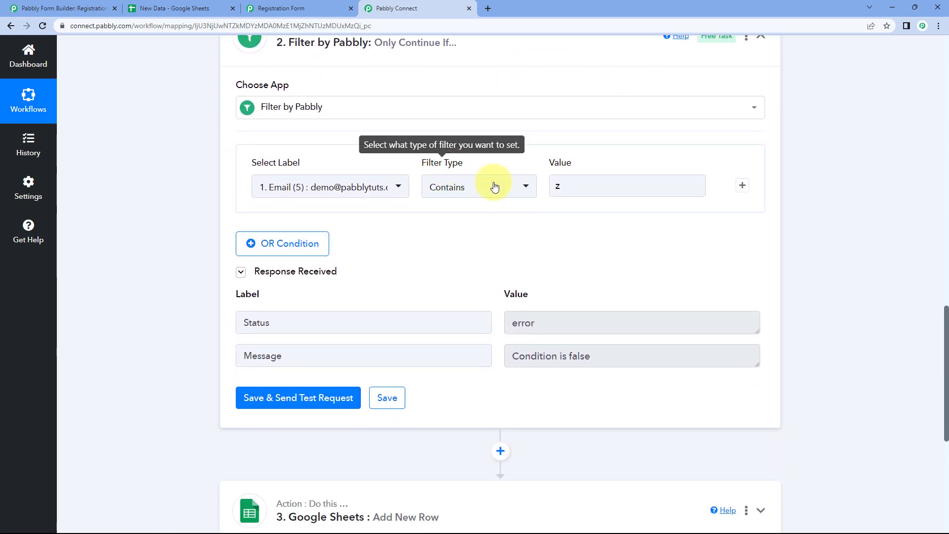
Switch the Email (5) filter to Does not contain z and send a test request
left_click(493, 186)
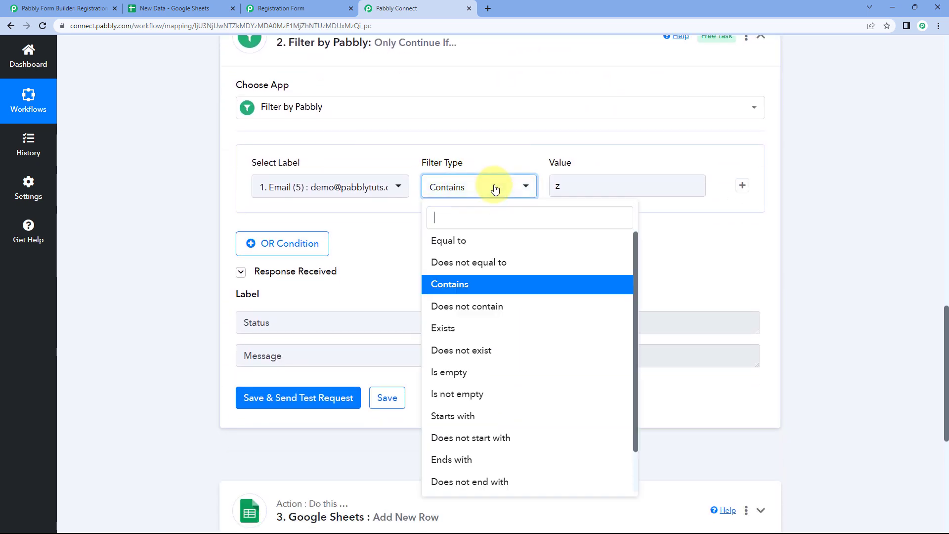
left_click(437, 313)
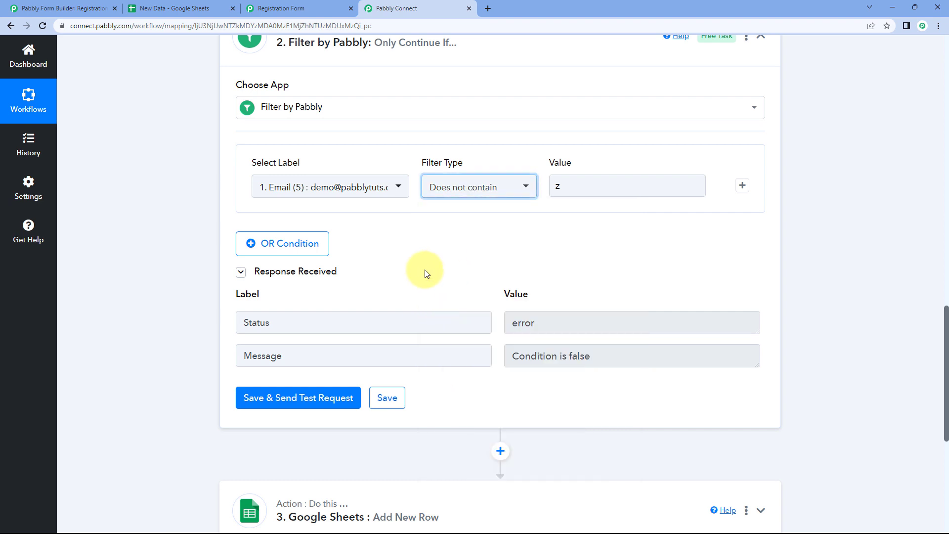
left_click(341, 396)
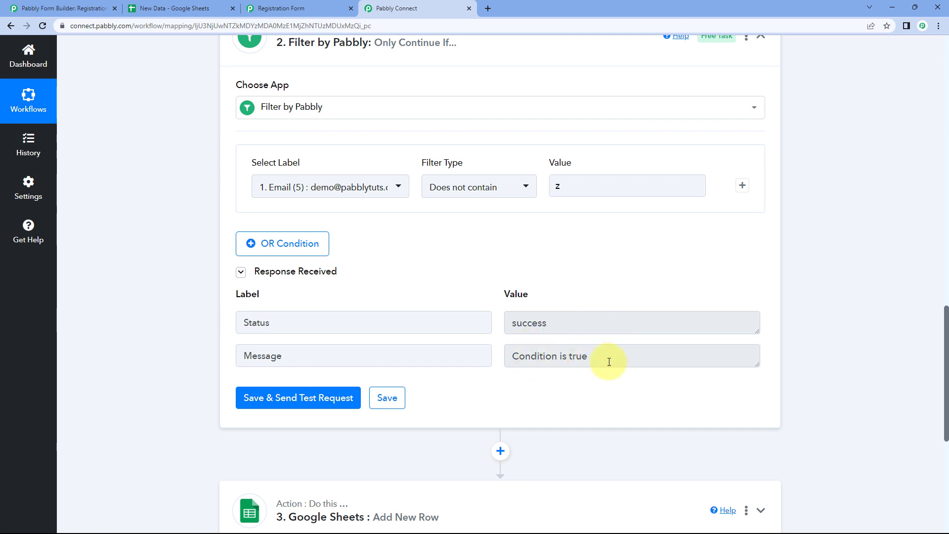
Review the success response showing Condition is true against the submitted Email (5) value
left_click_drag(609, 361, 505, 360)
left_click(528, 354)
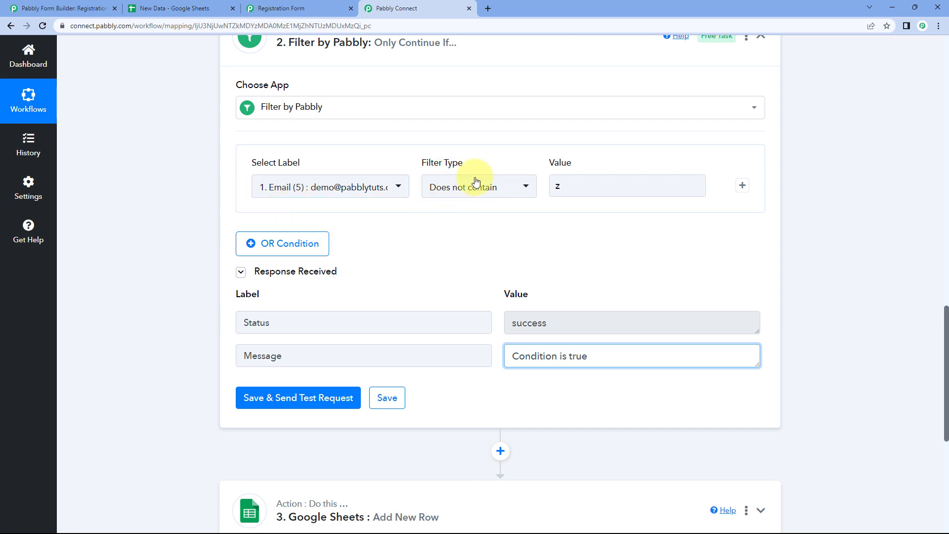
scroll(593, 233, "up", 7)
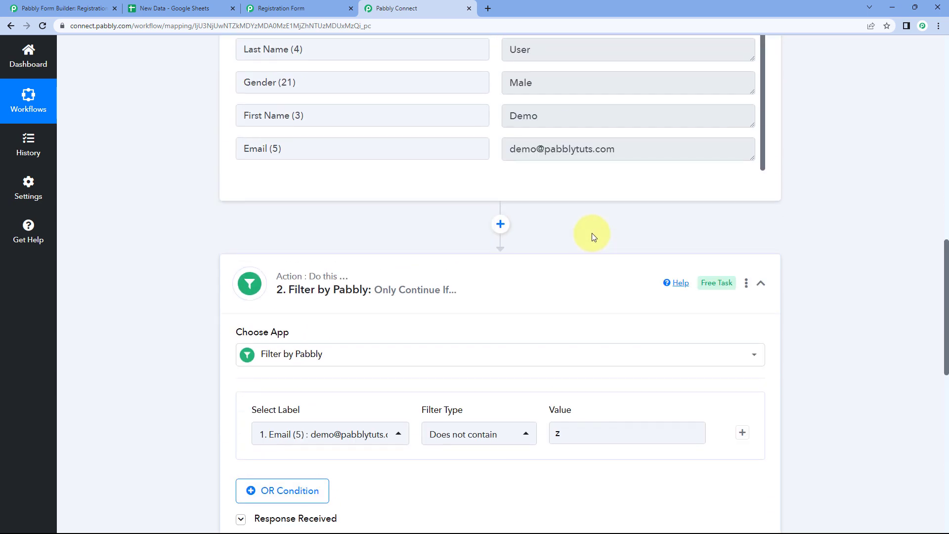
left_click_drag(377, 248, 233, 251)
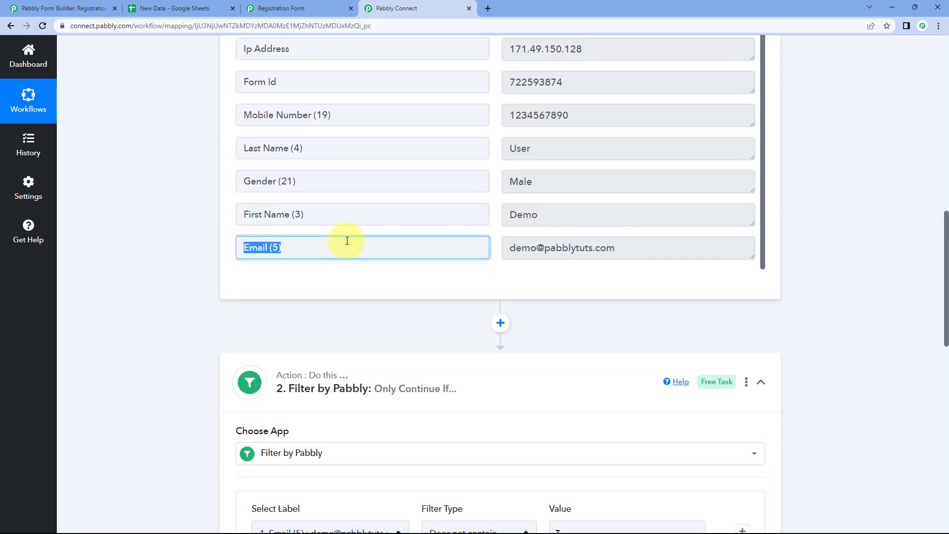
left_click_drag(509, 249, 633, 251)
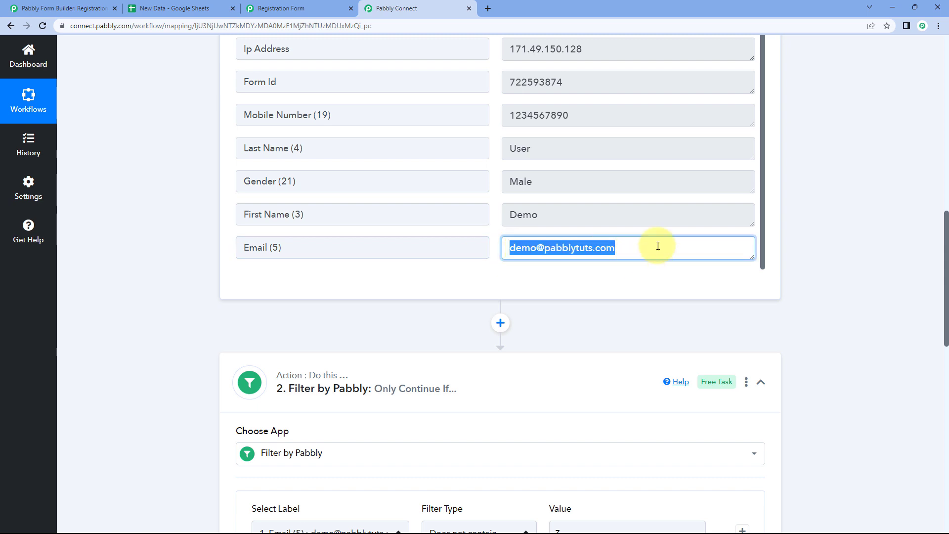
scroll(502, 267, "down", 2)
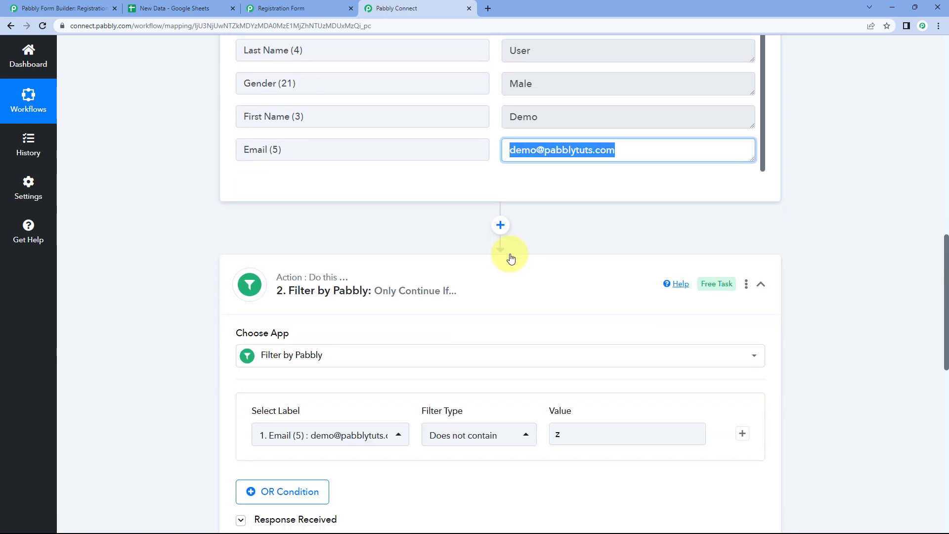
left_click(544, 150)
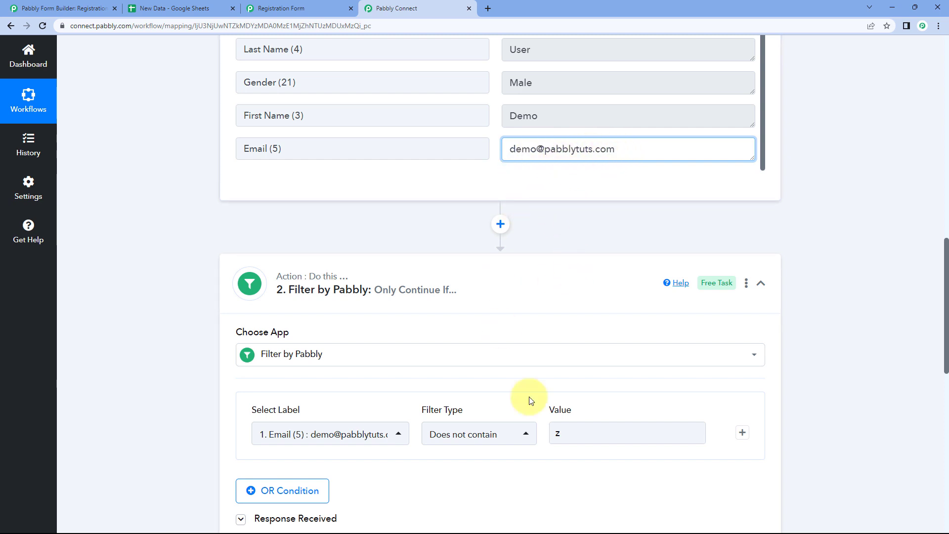
Change the Does not contain value to 'test' and send a test request
left_click(574, 429)
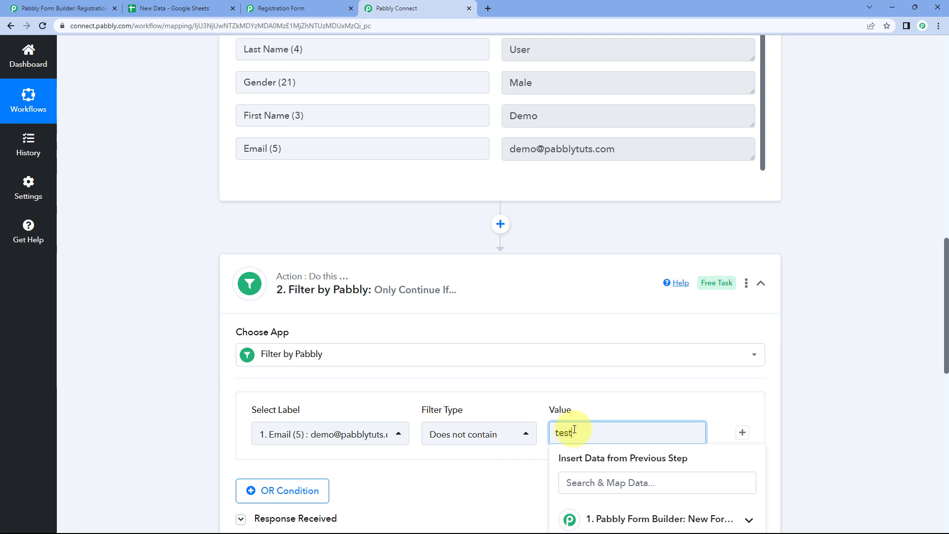
left_click(525, 381)
scroll(526, 381, "down", 3)
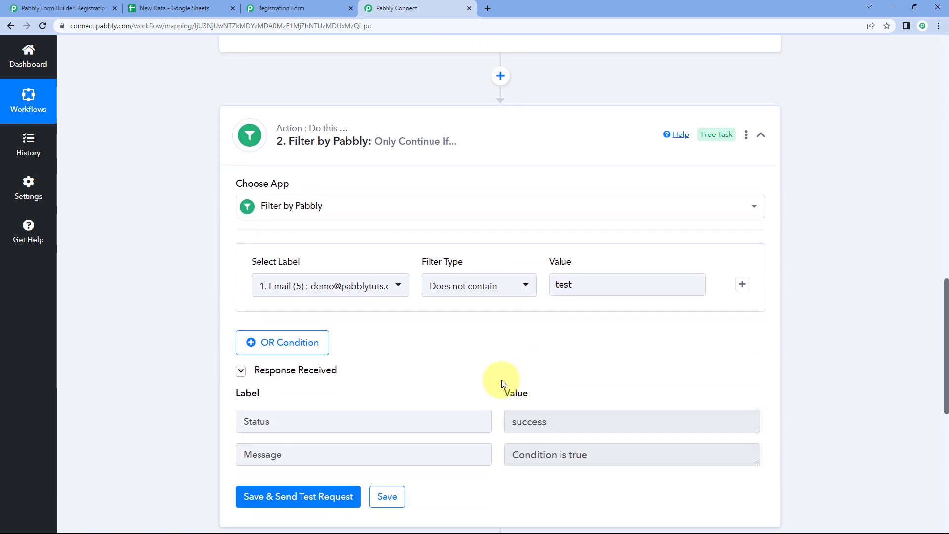
left_click(318, 497)
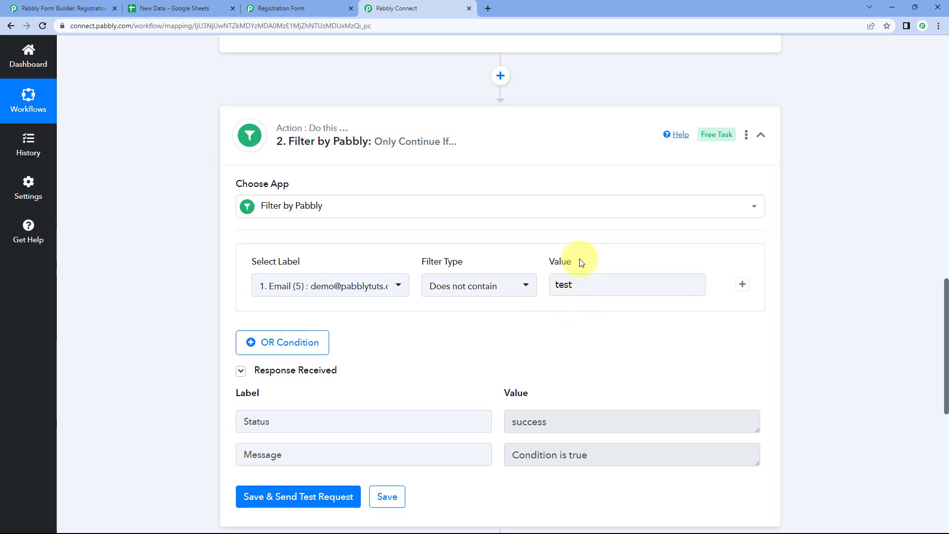
Check the response, confirming success with Condition is true
scroll(572, 318, "up", 4)
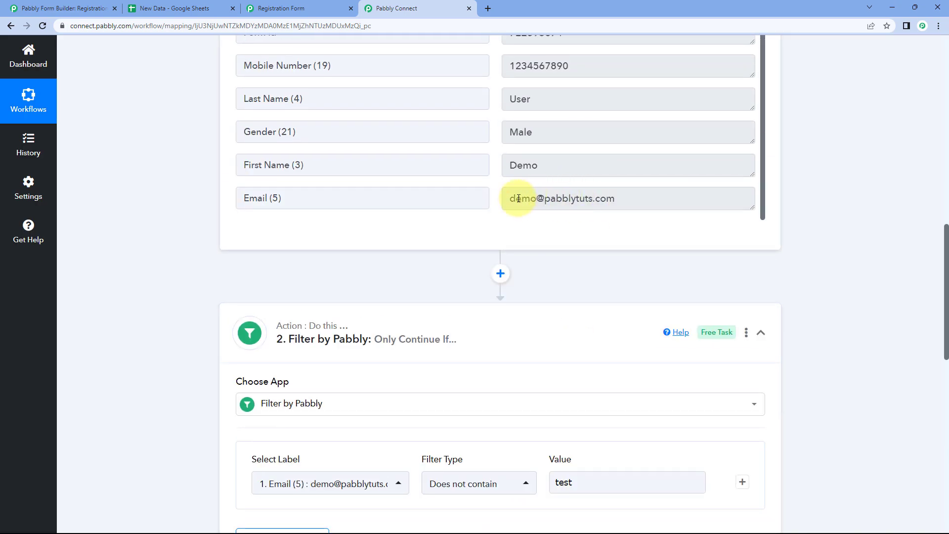
left_click_drag(519, 198, 630, 197)
scroll(563, 328, "down", 2)
left_click_drag(589, 381, 536, 387)
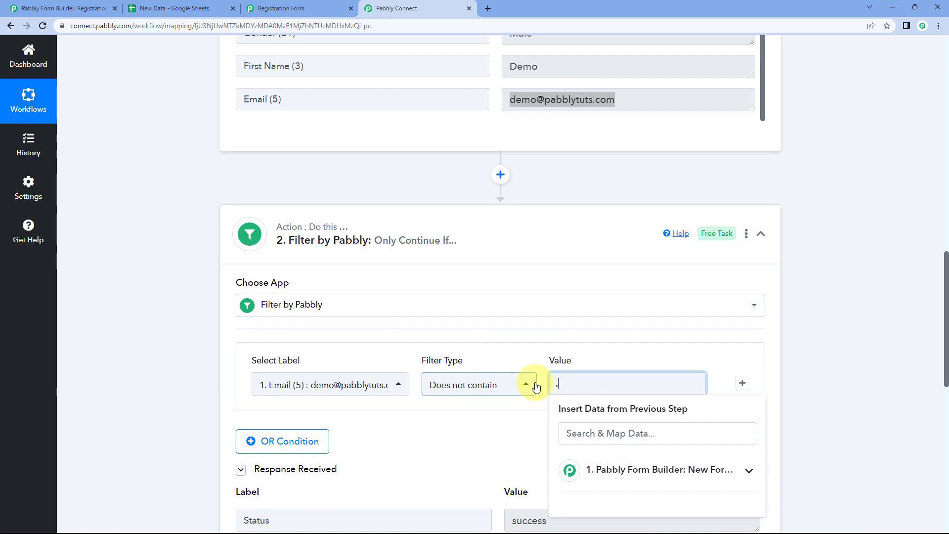
Retest, then rebuild step 2 as a Filter by Pabbly condition on the Email (5) field
left_click(487, 310)
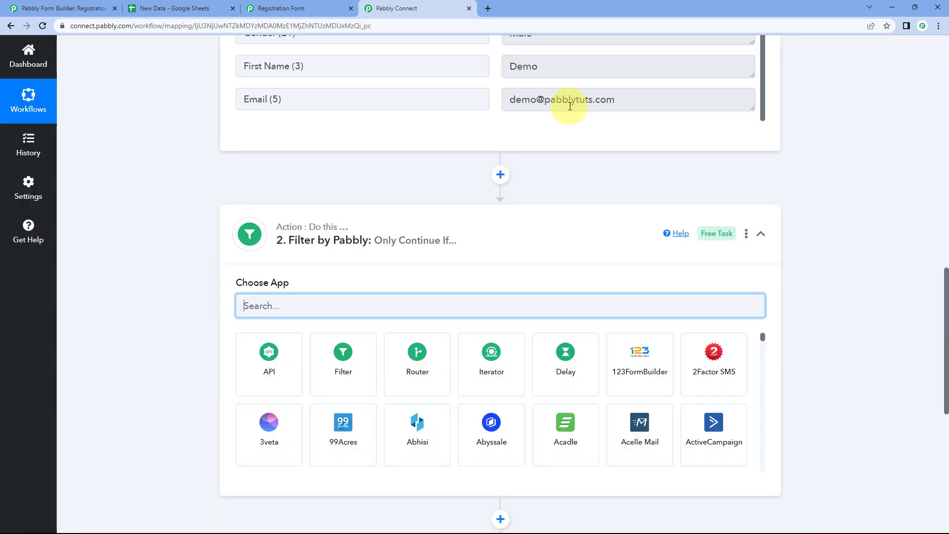
left_click(368, 346)
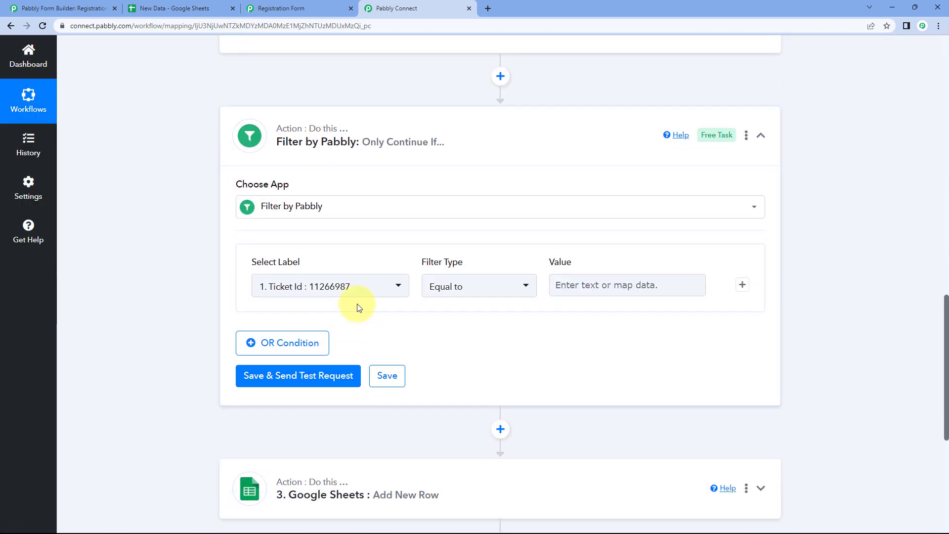
left_click(358, 291)
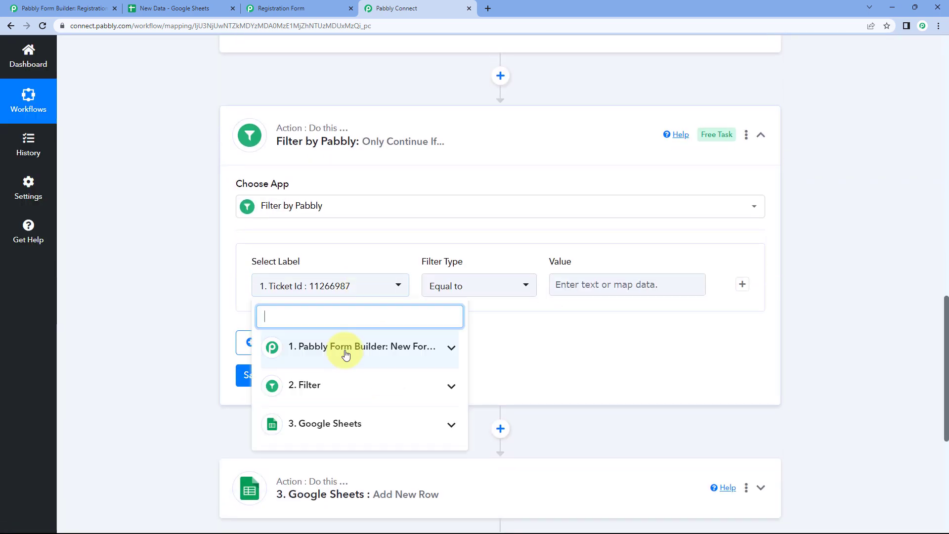
left_click(345, 354)
scroll(341, 360, "down", 4)
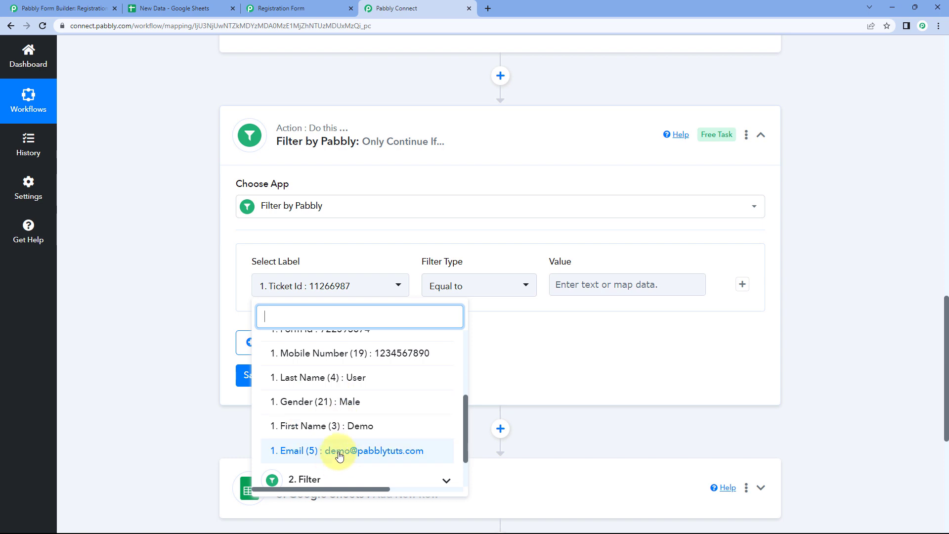
left_click(333, 449)
Set the filter type to Does not contain, ready for a comparison value
left_click(489, 285)
left_click(462, 405)
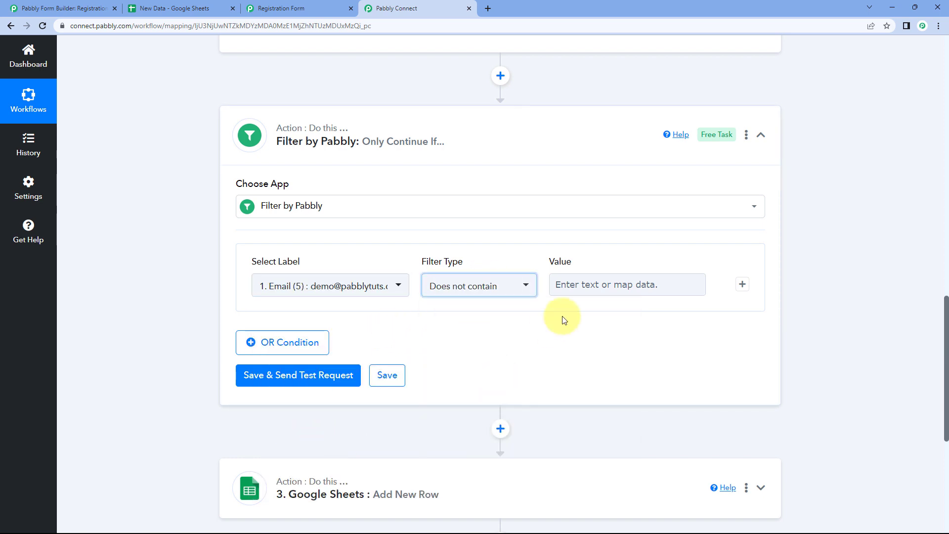
scroll(569, 341, "up", 2)
left_click(580, 383)
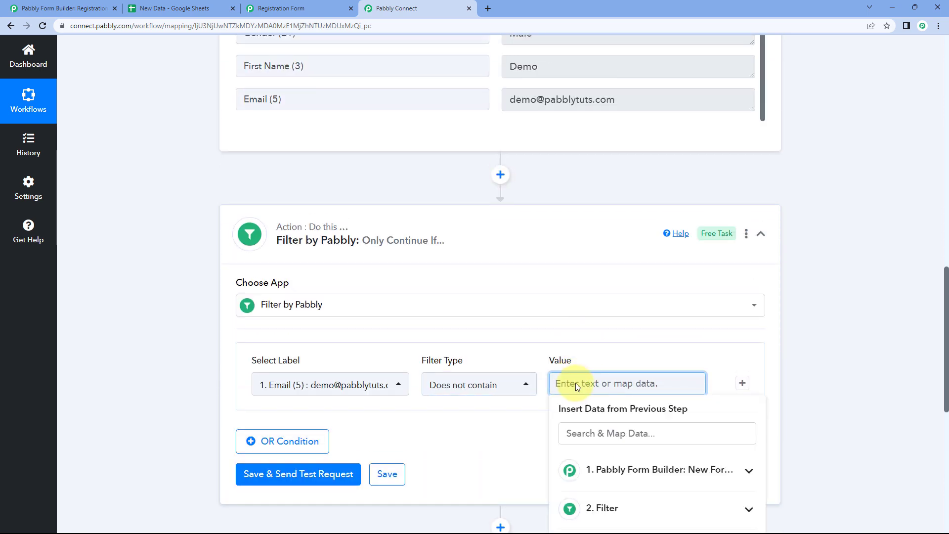
Set the comparison value to .com and send a test request
type(".com")
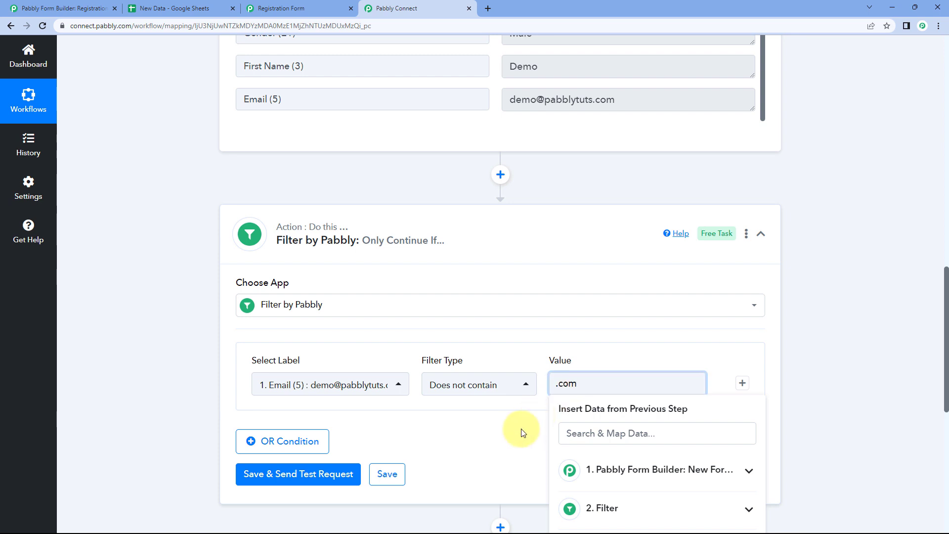
left_click(519, 429)
left_click_drag(630, 99, 594, 102)
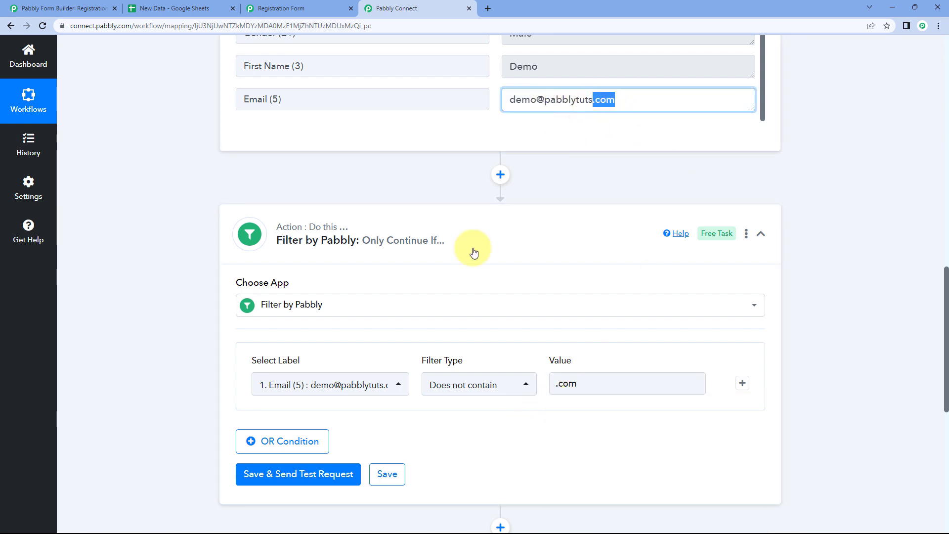
left_click(332, 474)
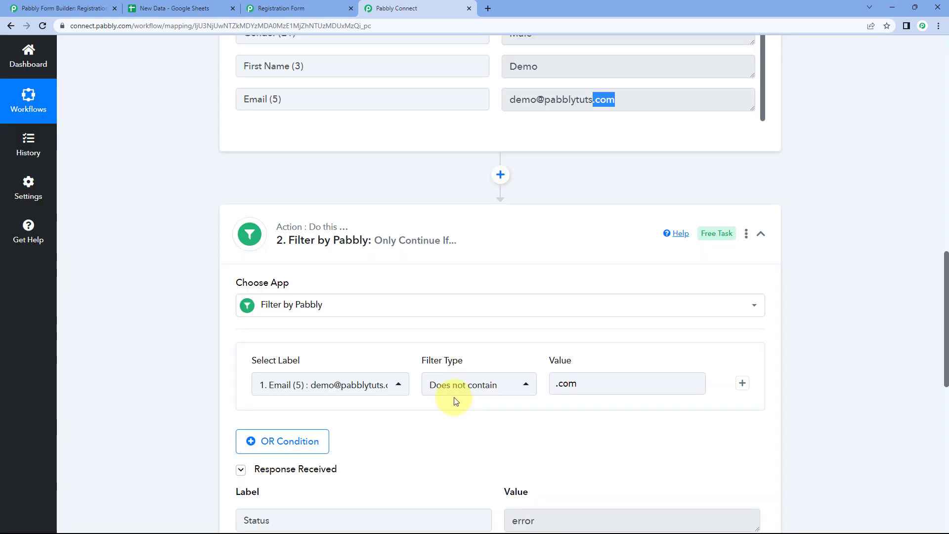
Review the response: error with Condition is false
scroll(451, 396, "down", 5)
scroll(618, 360, "up", 2)
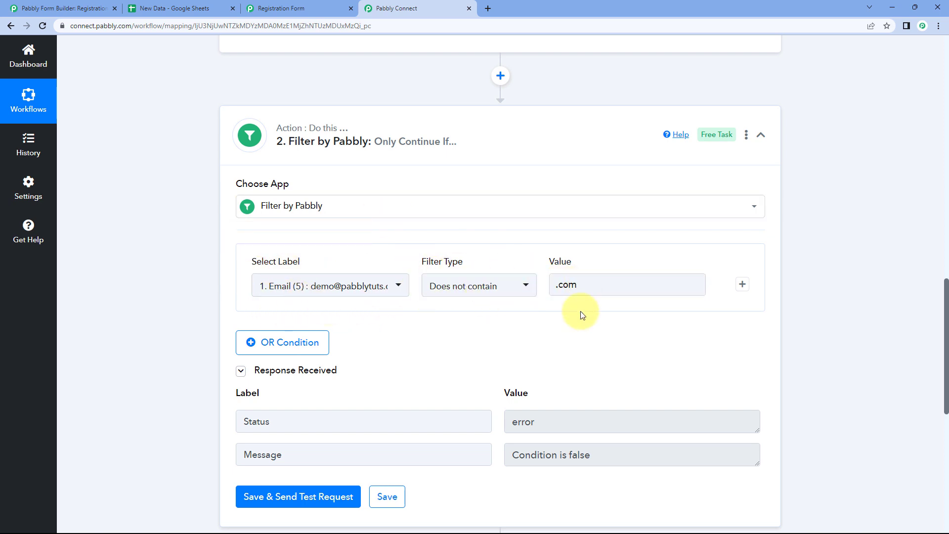
scroll(571, 348, "up", 2)
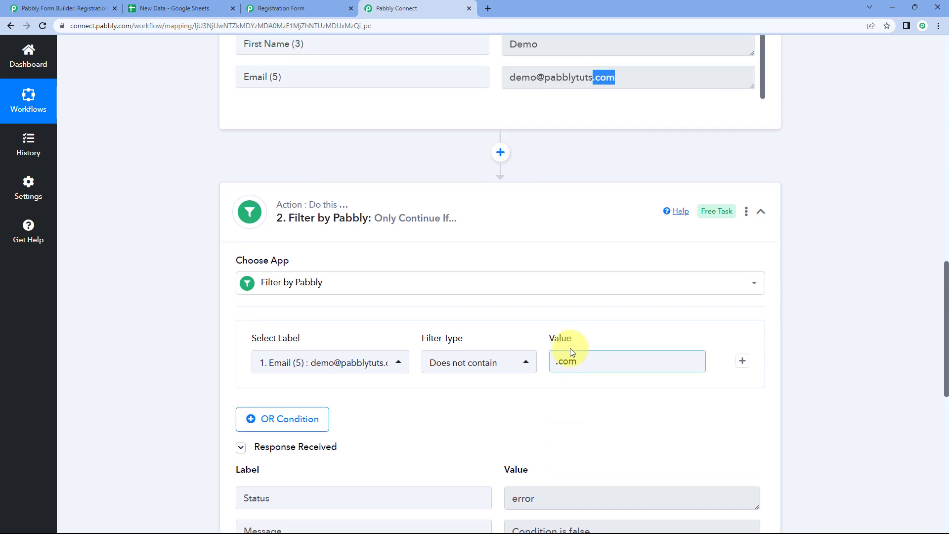
scroll(570, 348, "down", 1)
scroll(615, 105, "up", 2)
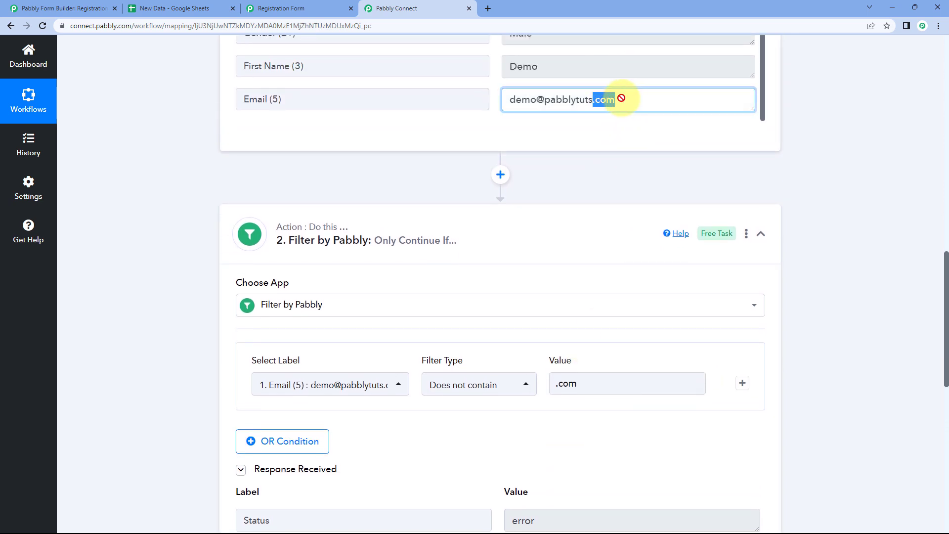
scroll(550, 245, "down", 3)
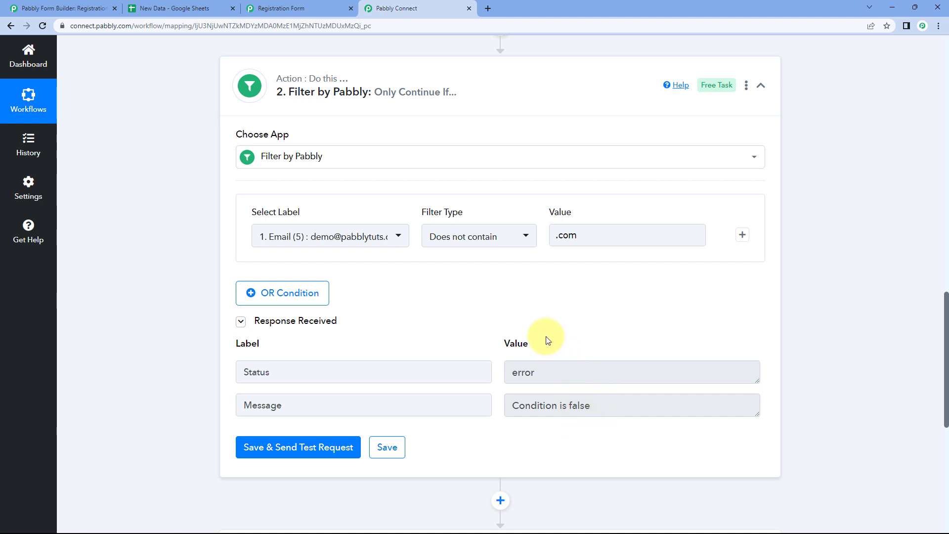
Switch the Email (5) filter type to Exists and send a test request
left_click(489, 238)
scroll(381, 291, "down", 1)
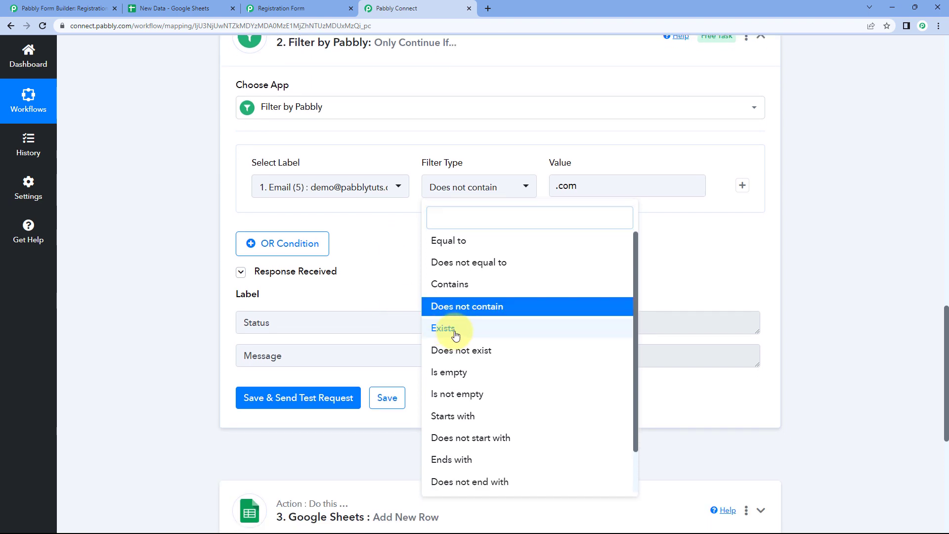
left_click(455, 336)
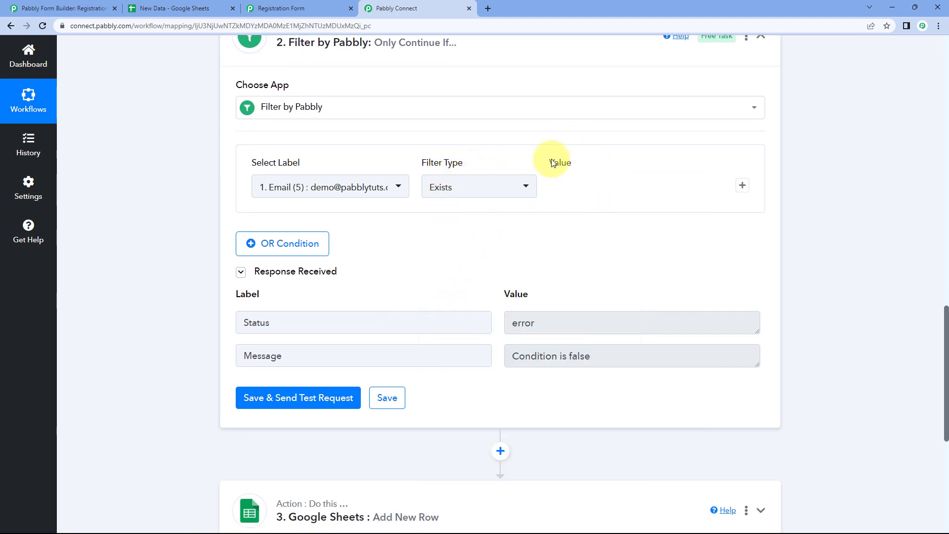
scroll(425, 267, "up", 1)
scroll(425, 267, "up", 2)
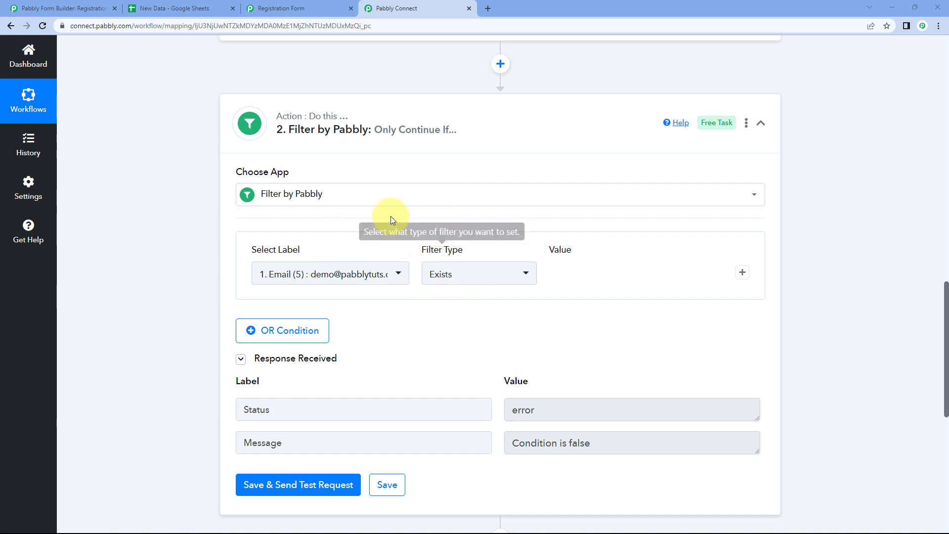
scroll(445, 232, "up", 5)
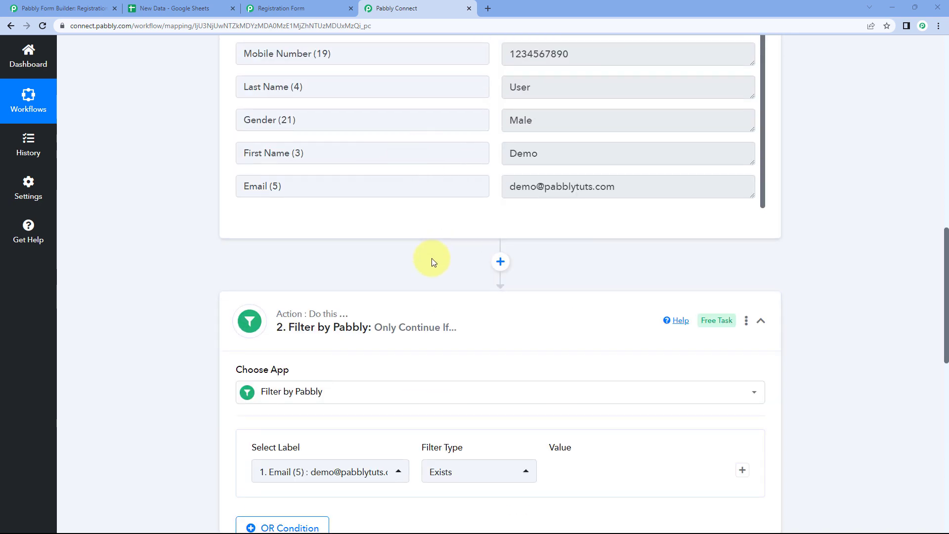
scroll(432, 258, "down", 3)
scroll(364, 203, "up", 2)
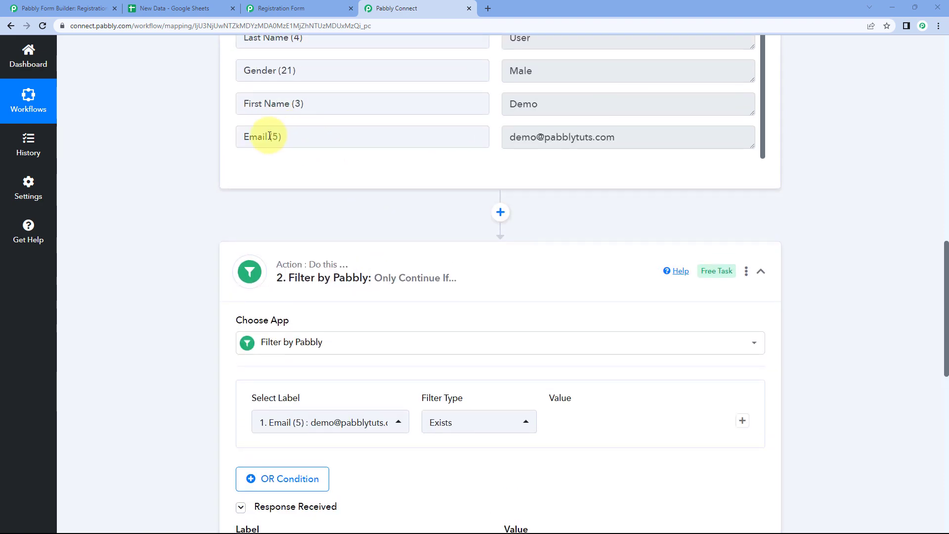
scroll(356, 177, "down", 7)
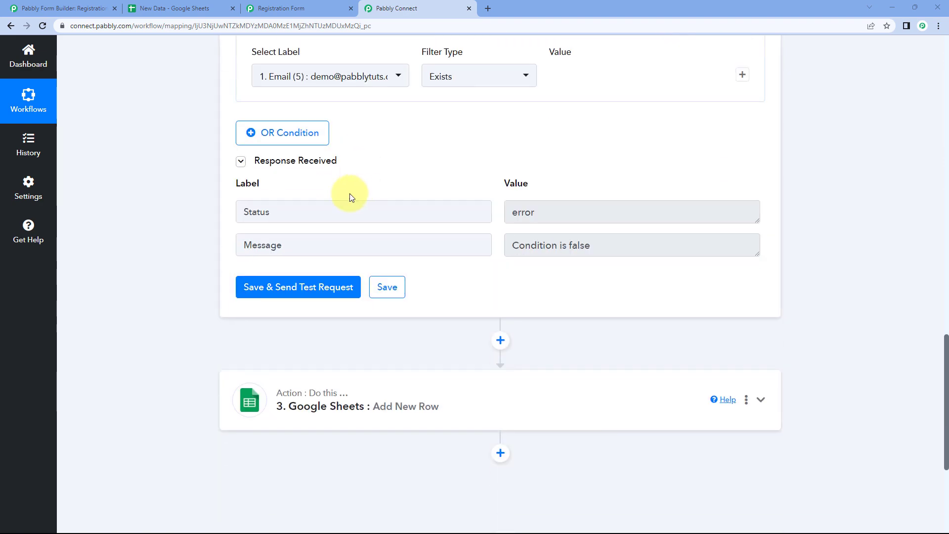
left_click(342, 287)
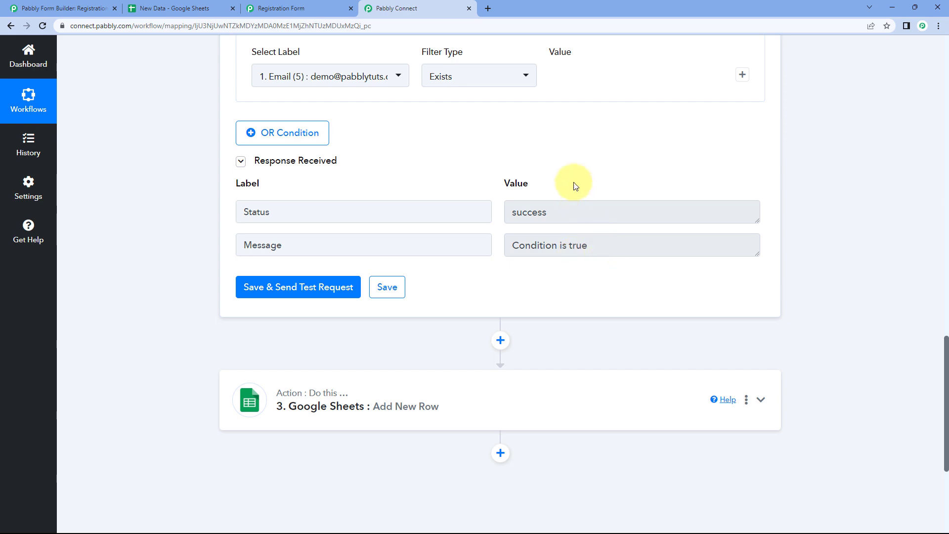
Review the response confirming success with Condition is true for Email (5)
scroll(544, 186, "up", 8)
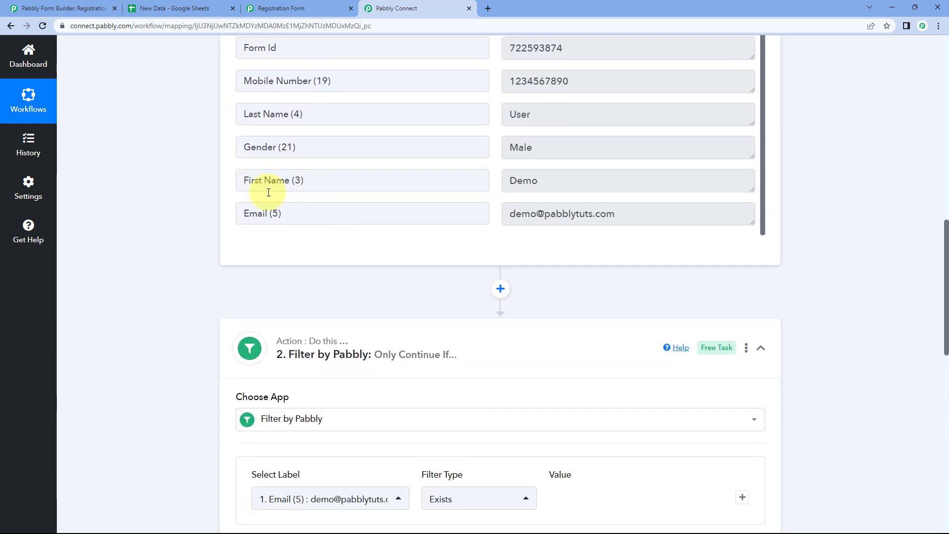
scroll(223, 176, "up", 5)
scroll(207, 188, "down", 3)
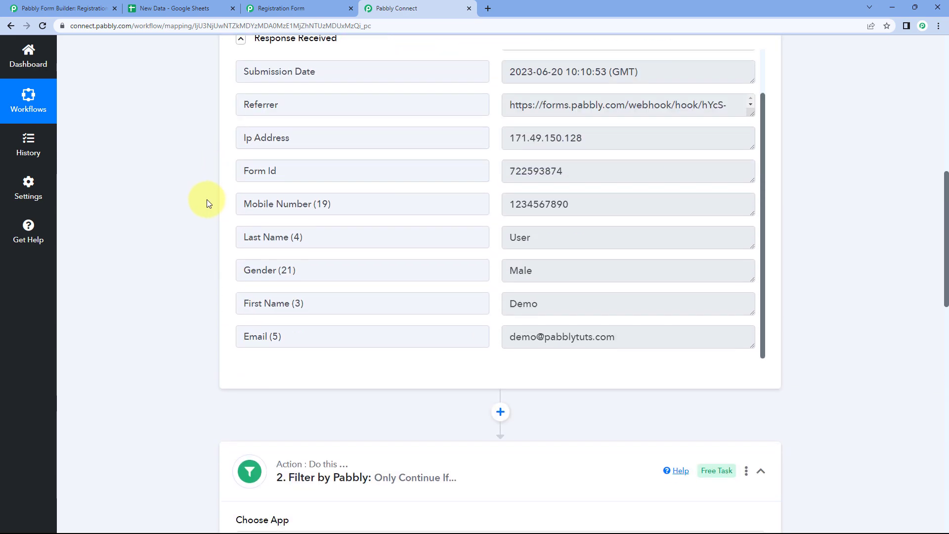
scroll(212, 245, "down", 2)
left_click_drag(311, 238, 226, 240)
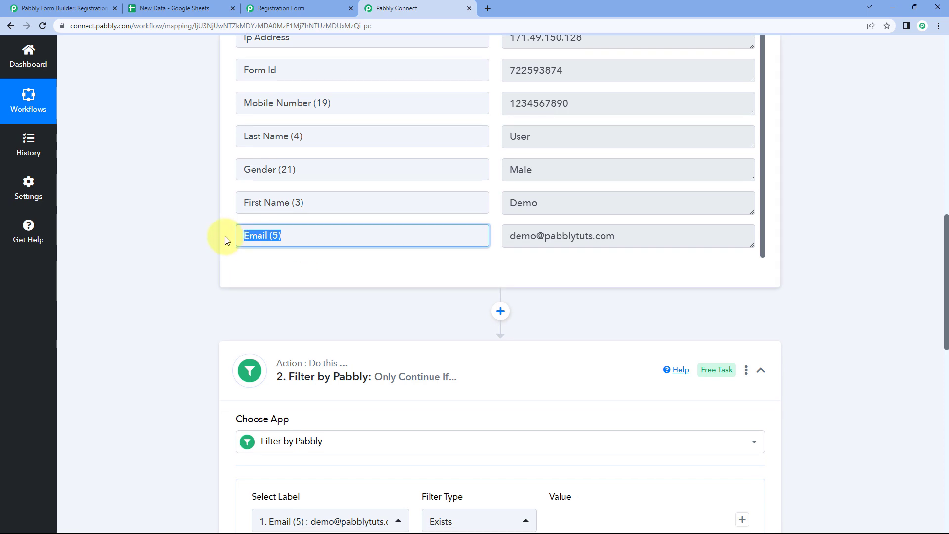
left_click(226, 238)
scroll(225, 236, "down", 5)
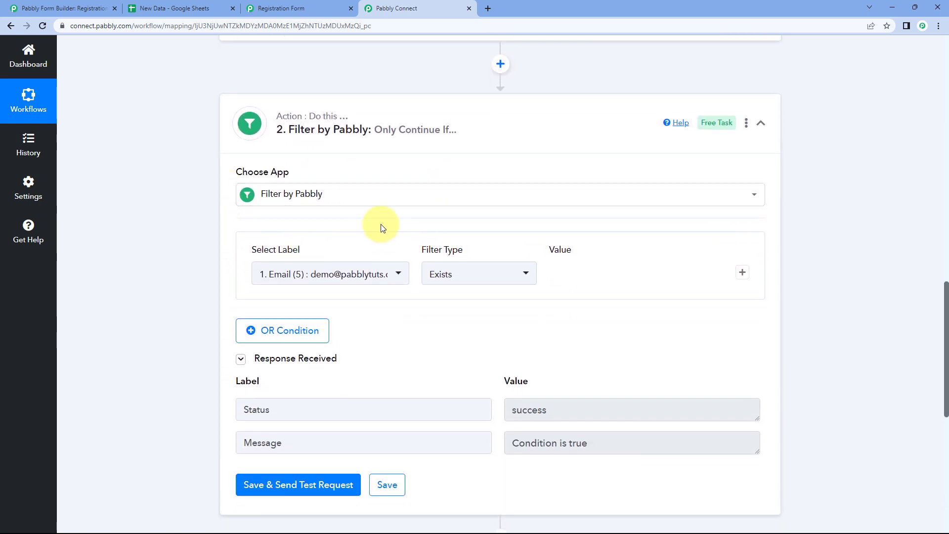
scroll(476, 252, "down", 2)
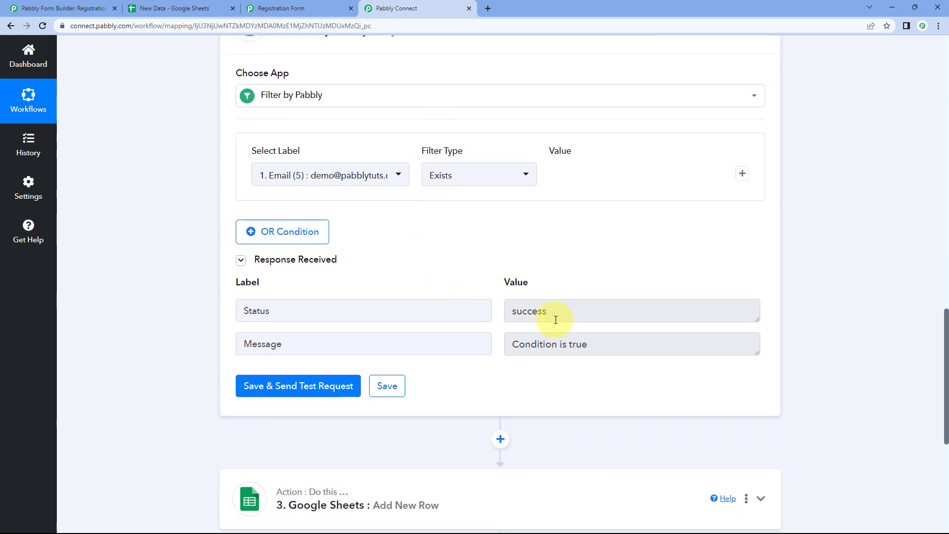
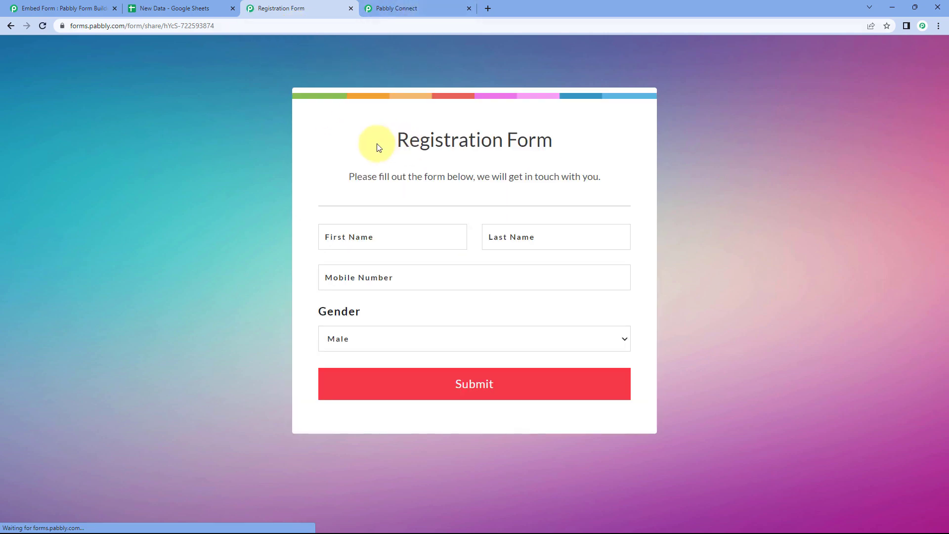
Submit another test registration with first name, last name, mobile number and gender filled in
left_click(371, 239)
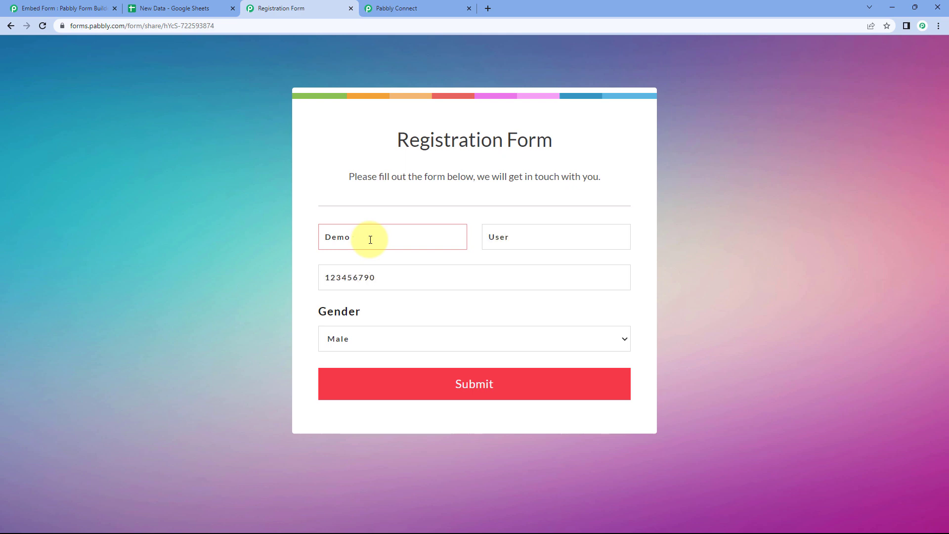
left_click(484, 384)
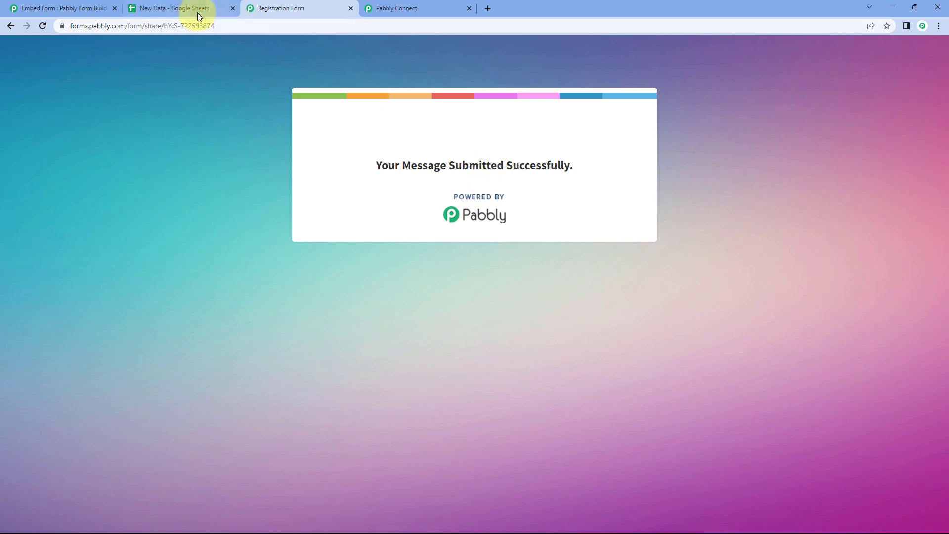
left_click(405, 7)
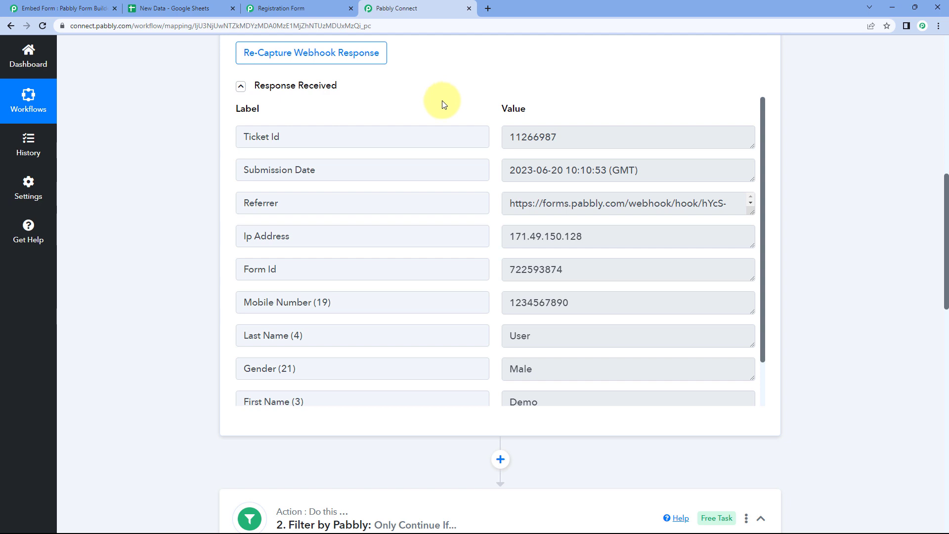
Open Task History in a new tab and view the latest run's received form data
right_click(35, 141)
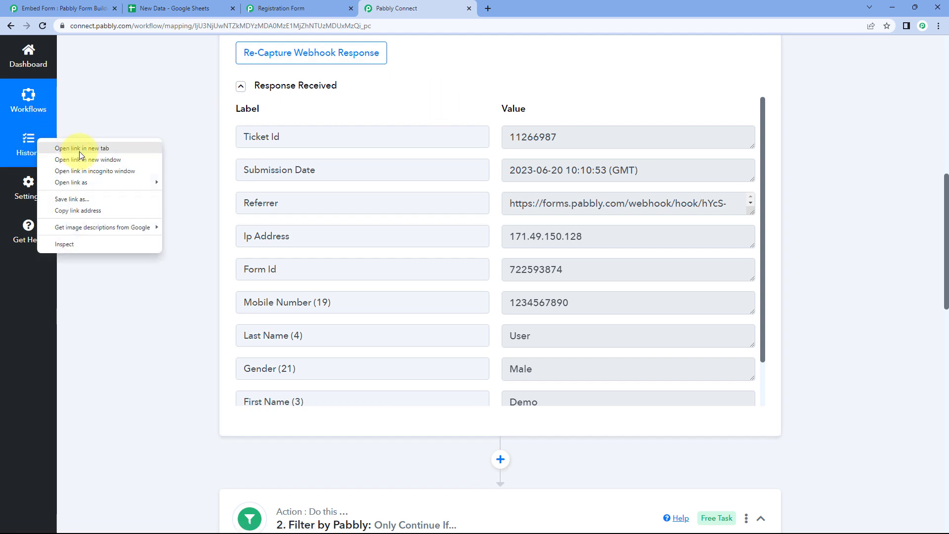
left_click(79, 148)
left_click(525, 7)
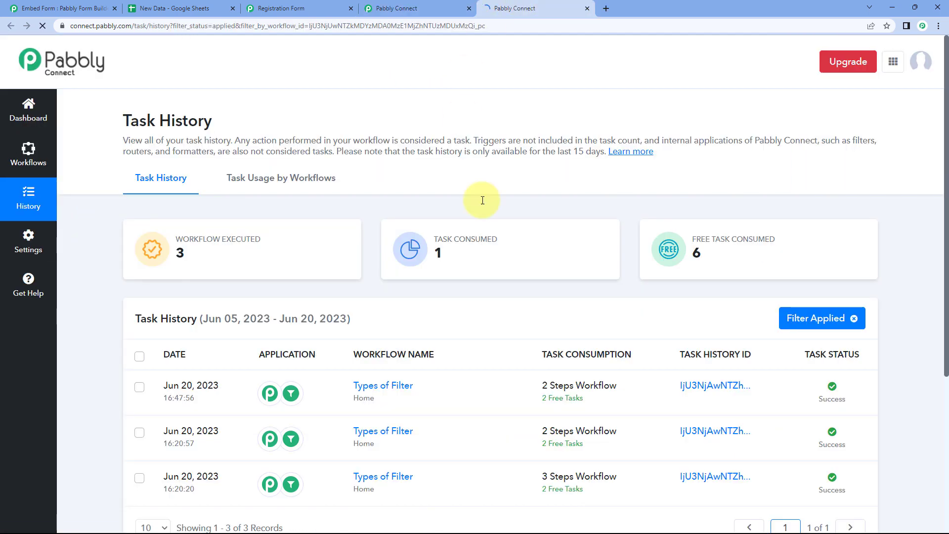
left_click(707, 391)
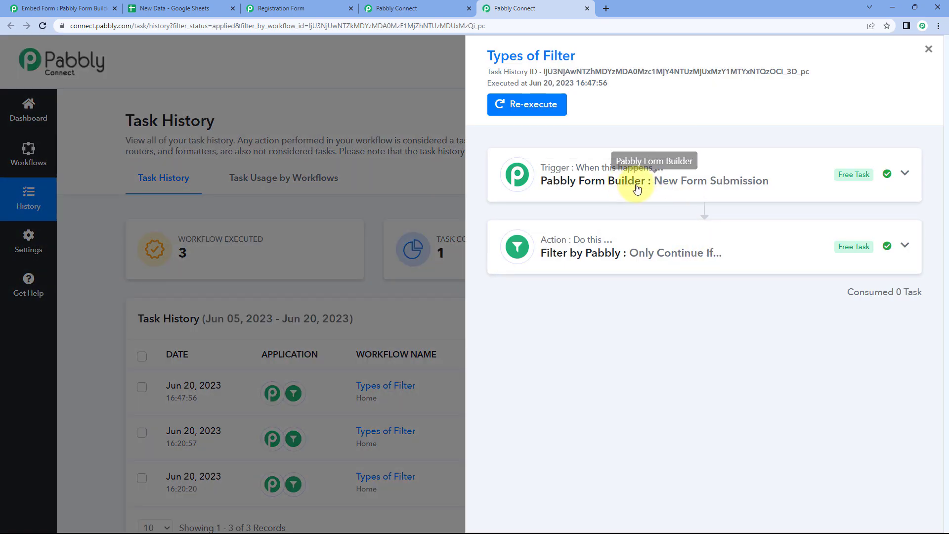
left_click(637, 189)
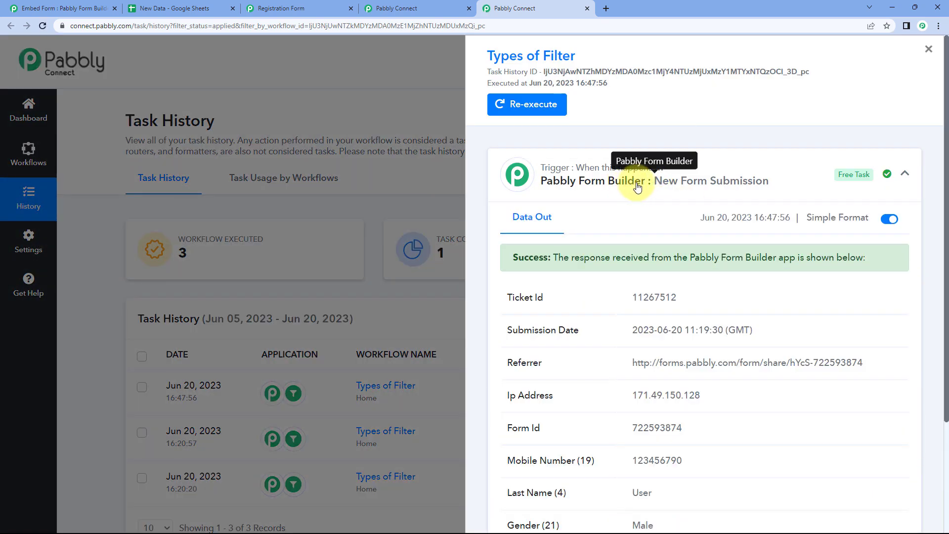
double_click(648, 184)
scroll(646, 287, "down", 4)
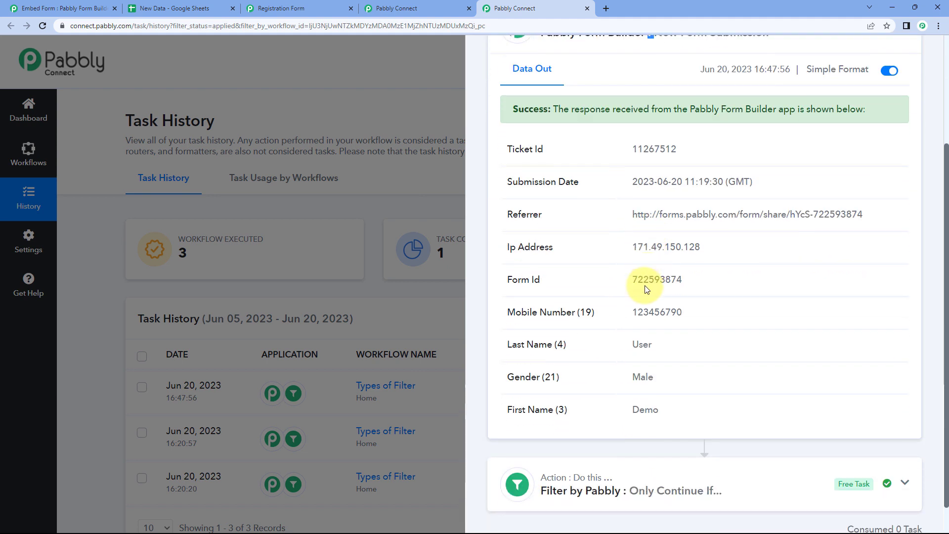
Compare the received first name, last name, gender and mobile number with the submitted form
double_click(661, 380)
double_click(652, 315)
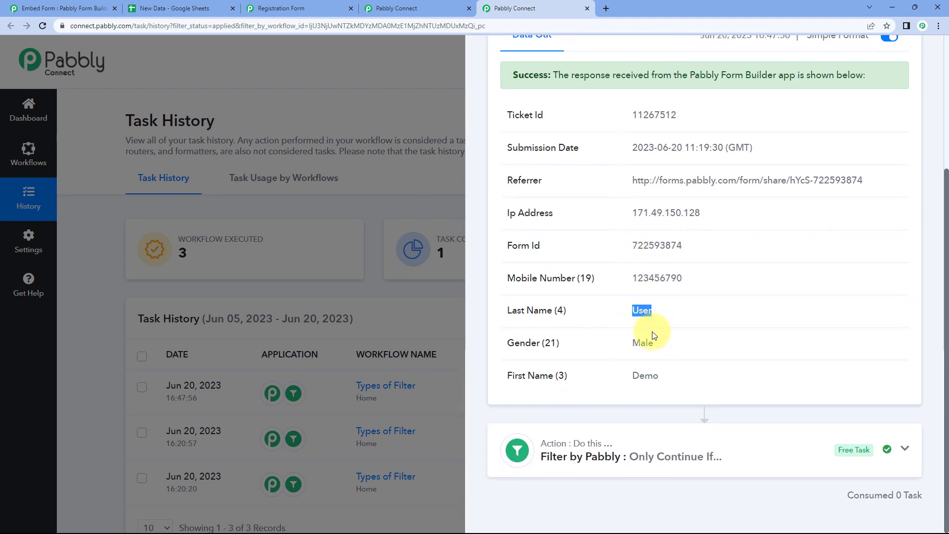
double_click(642, 343)
double_click(659, 278)
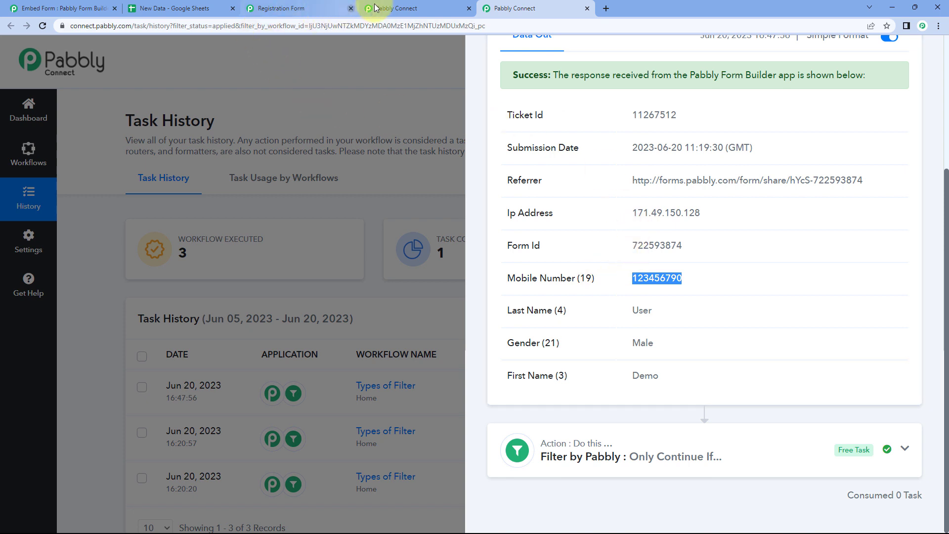
left_click(319, 8)
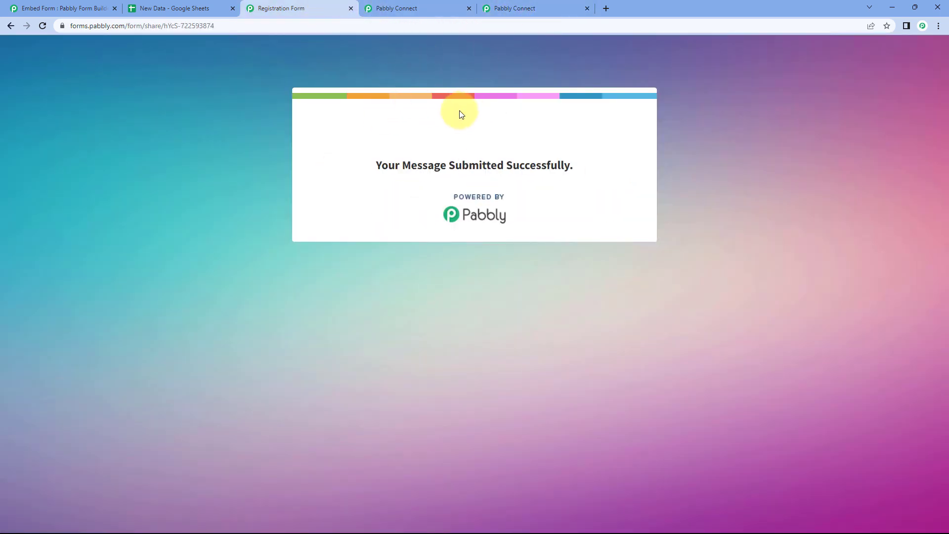
left_click(511, 6)
left_click(572, 373)
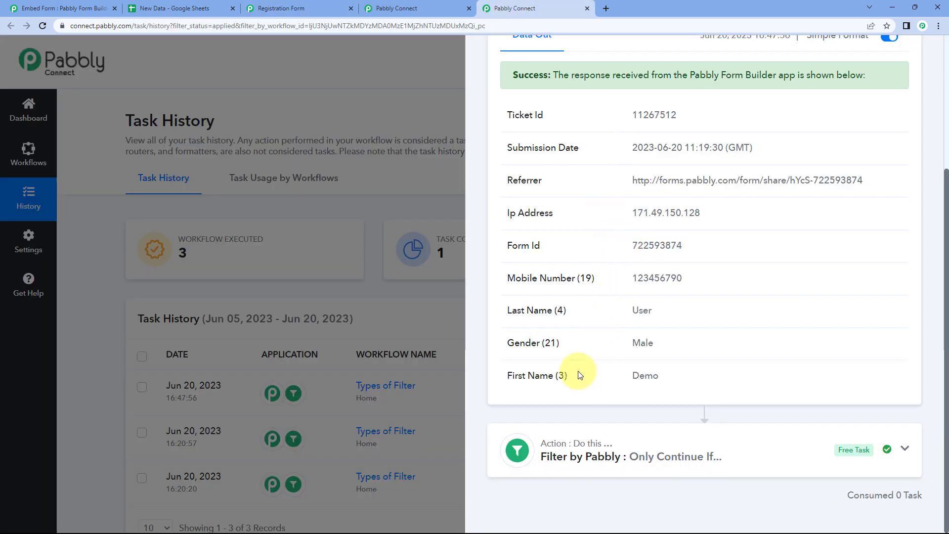
Inspect the filter step's Exists condition input and its 'Condition is false' output
left_click(660, 449)
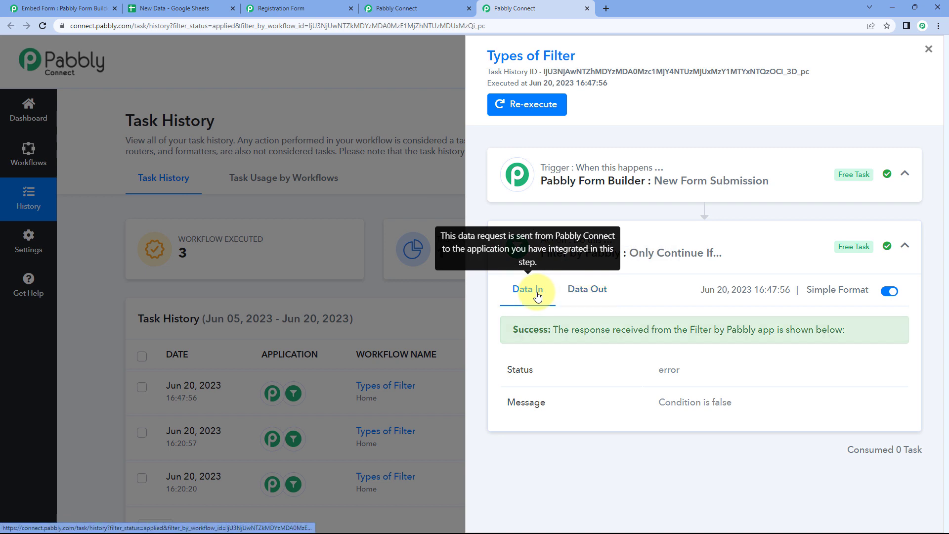
left_click(529, 291)
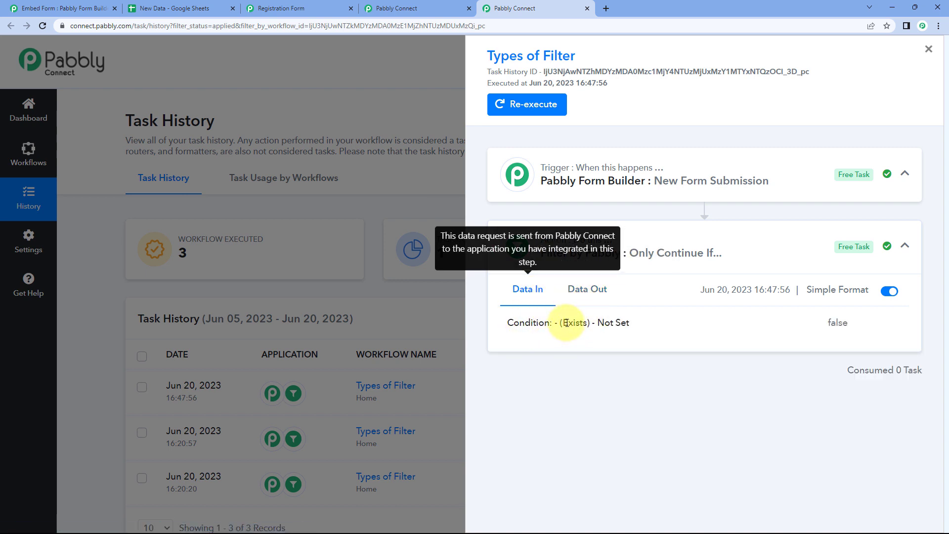
left_click_drag(586, 324, 563, 325)
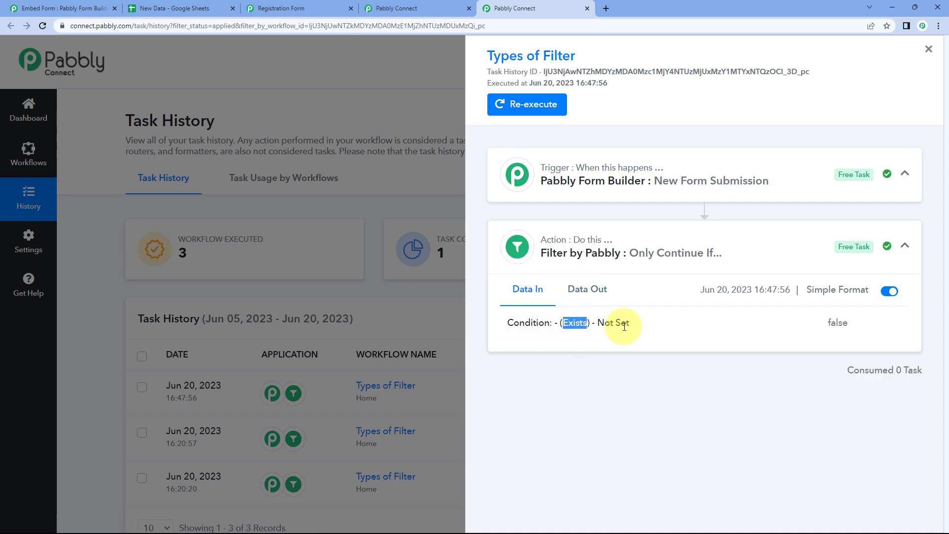
left_click(595, 289)
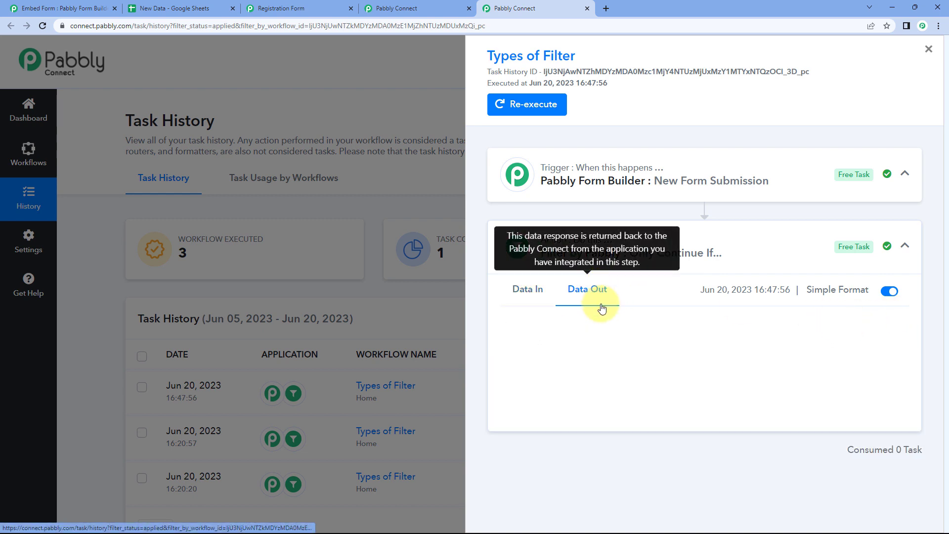
left_click(444, 7)
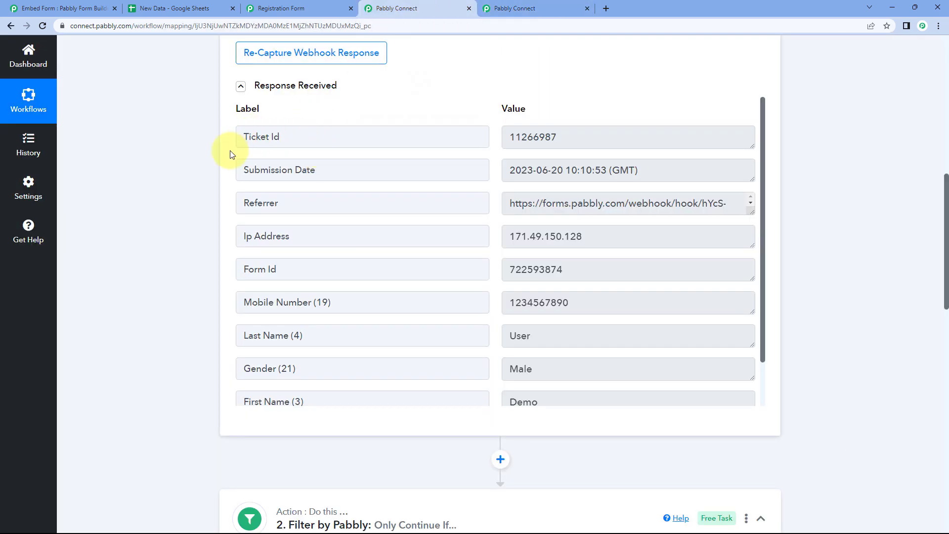
Change the Email (5) filter type from Exists to Does not exist and save the filter step
scroll(227, 169, "down", 8)
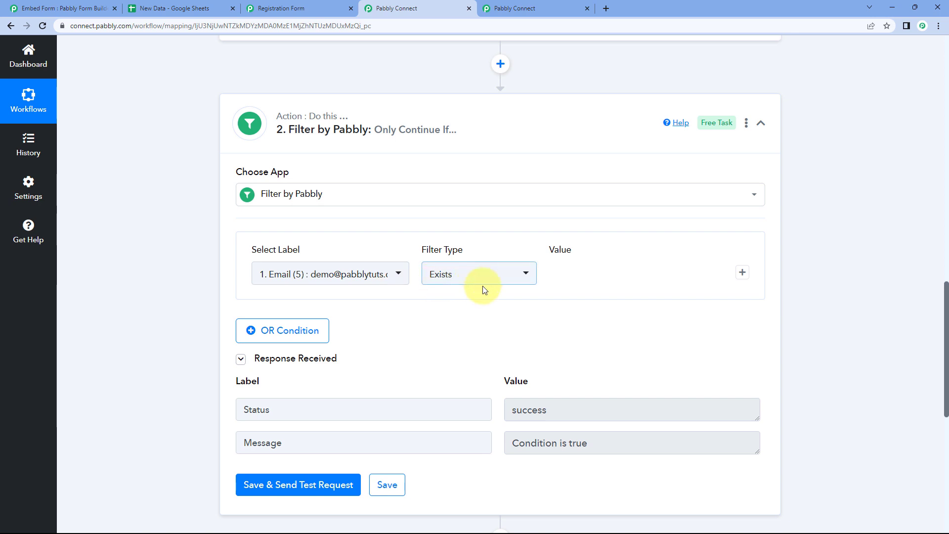
scroll(482, 293, "down", 1)
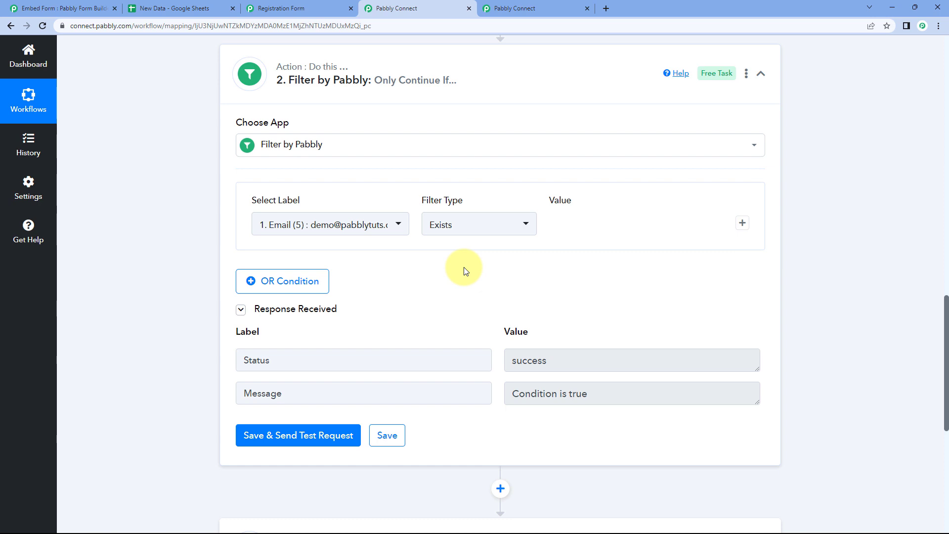
left_click(466, 227)
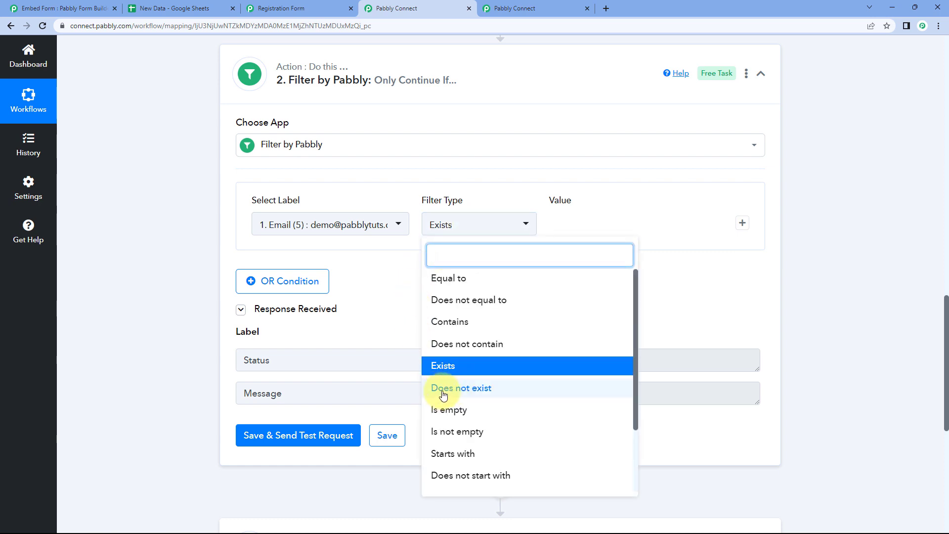
left_click(443, 391)
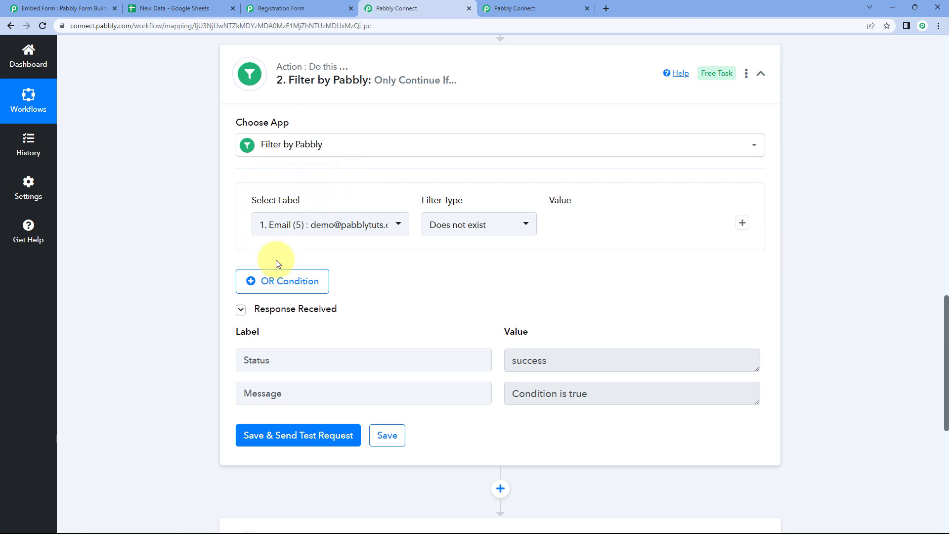
scroll(437, 170, "up", 7)
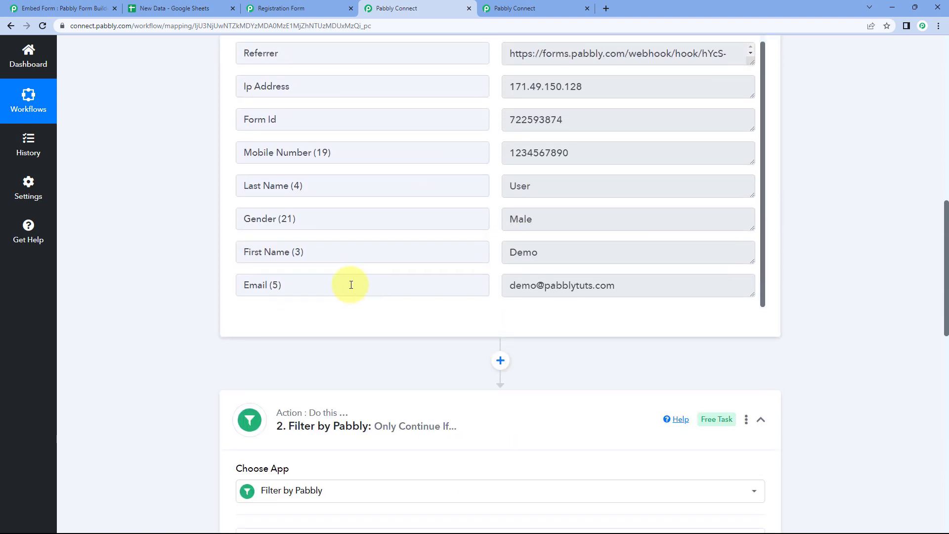
scroll(351, 292, "down", 5)
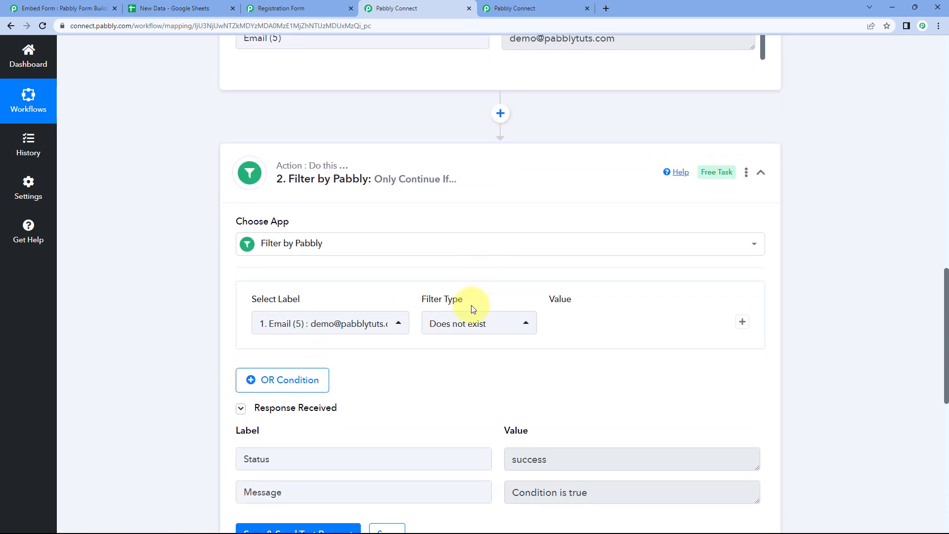
scroll(475, 302, "down", 2)
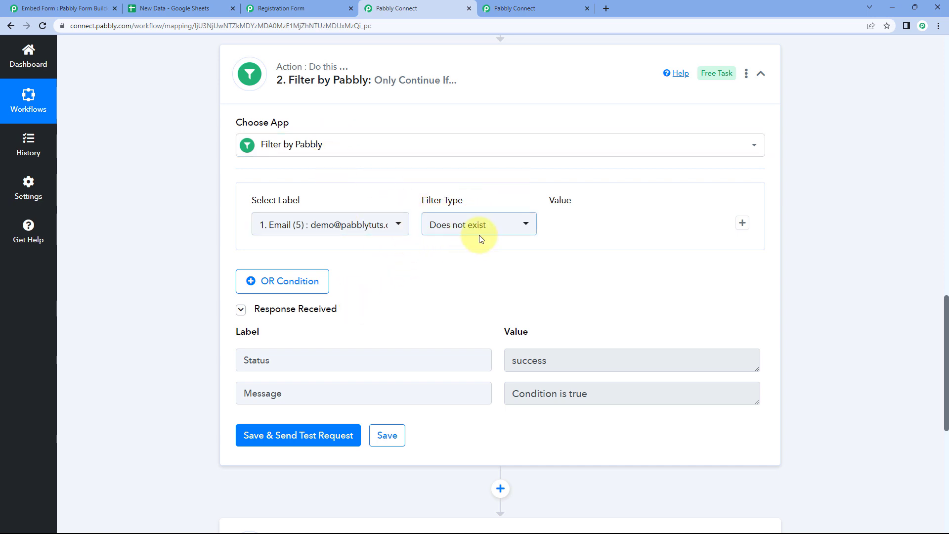
left_click(393, 437)
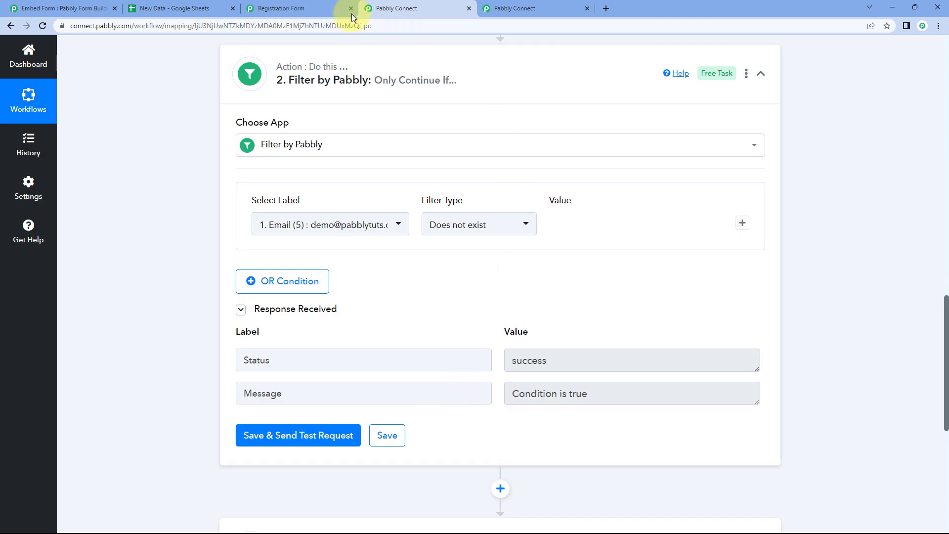
left_click(352, 14)
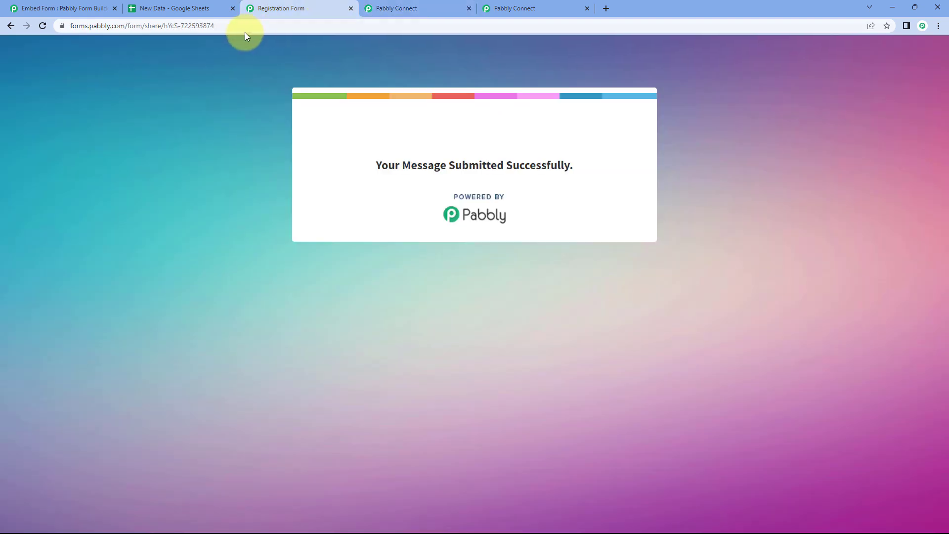
Reload the registration form and compare its fields with the workflow's mapped form data
left_click(42, 26)
left_click(420, 4)
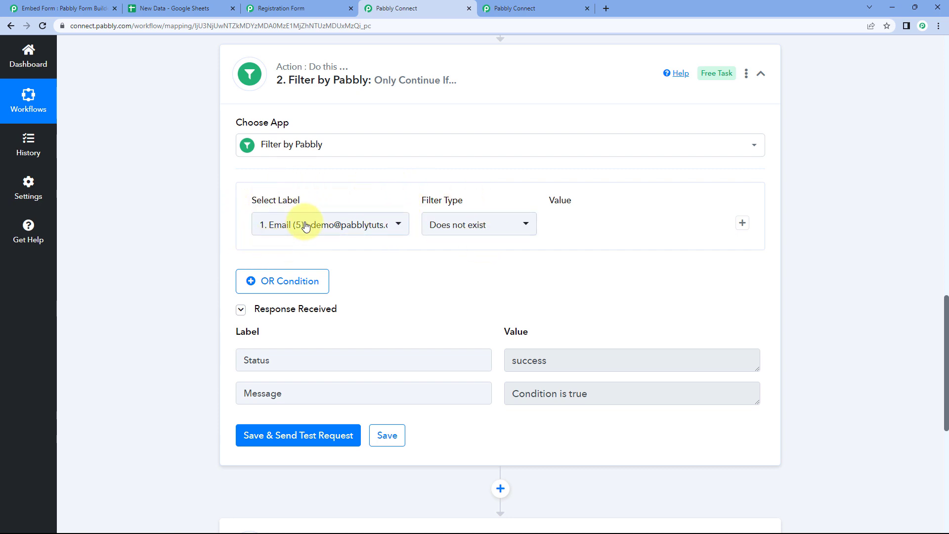
scroll(317, 191, "up", 6)
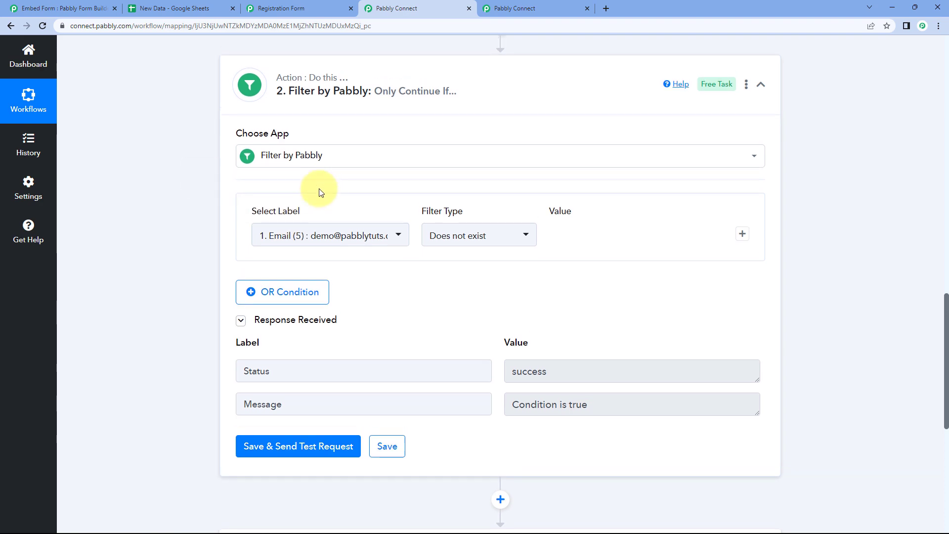
scroll(462, 254, "up", 1)
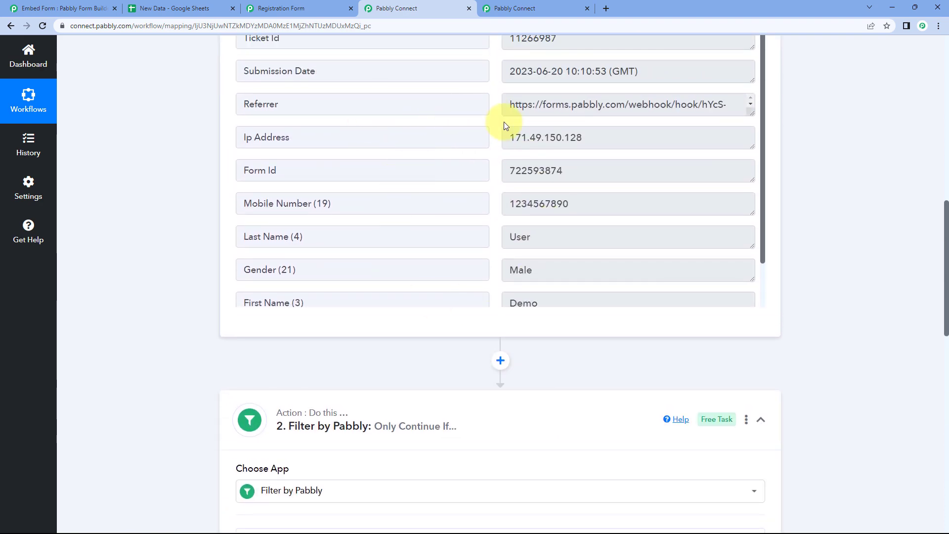
left_click(303, 8)
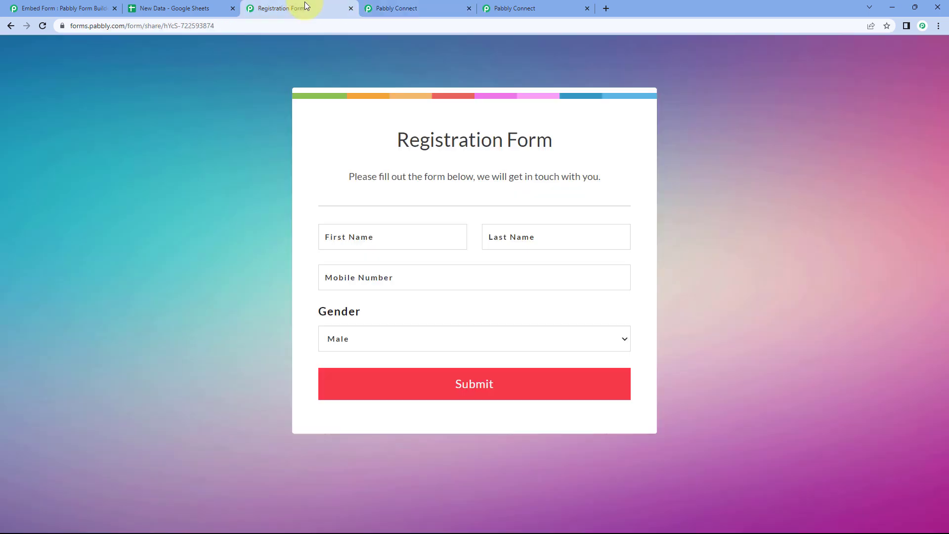
left_click(372, 233)
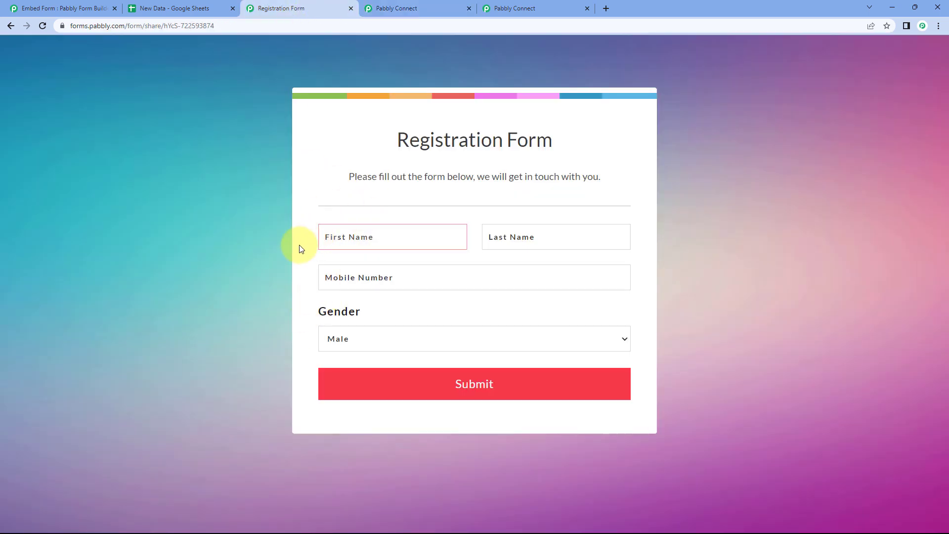
left_click(394, 4)
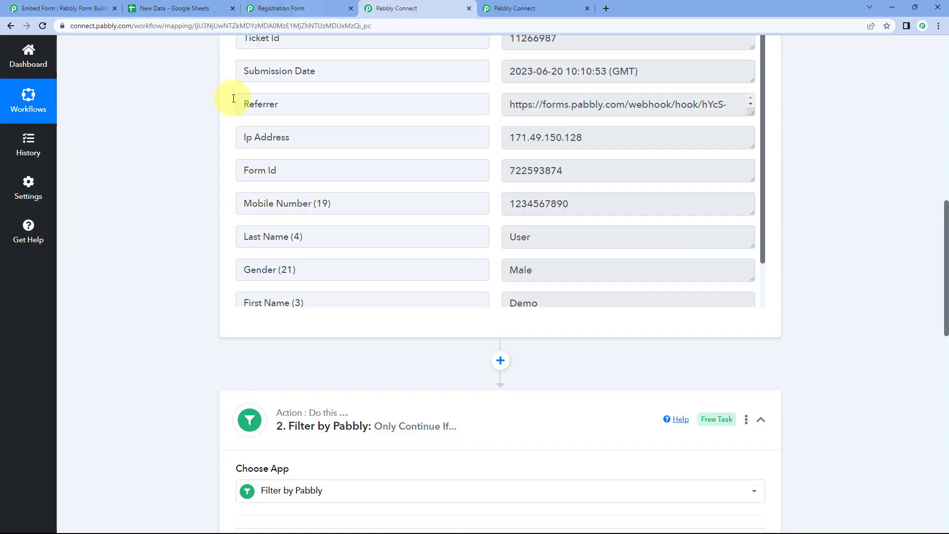
left_click(296, 8)
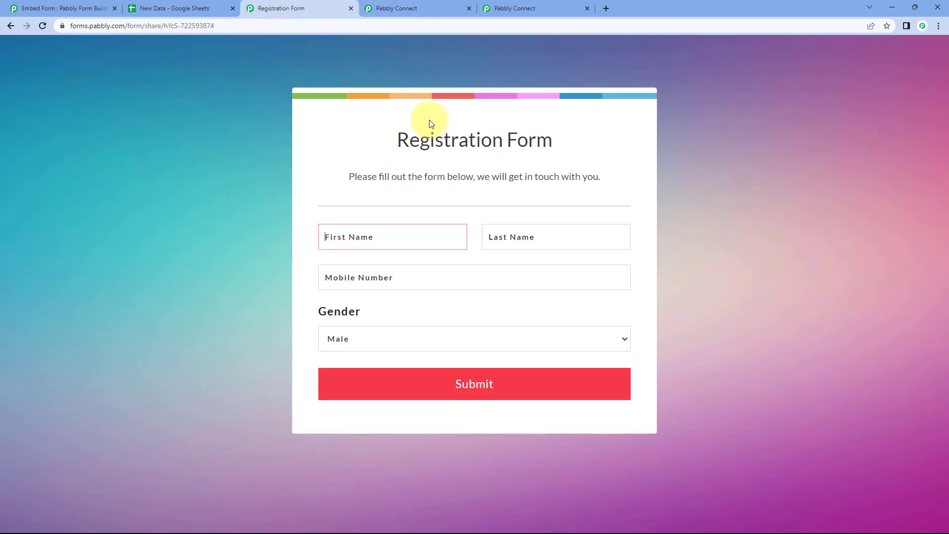
left_click(383, 7)
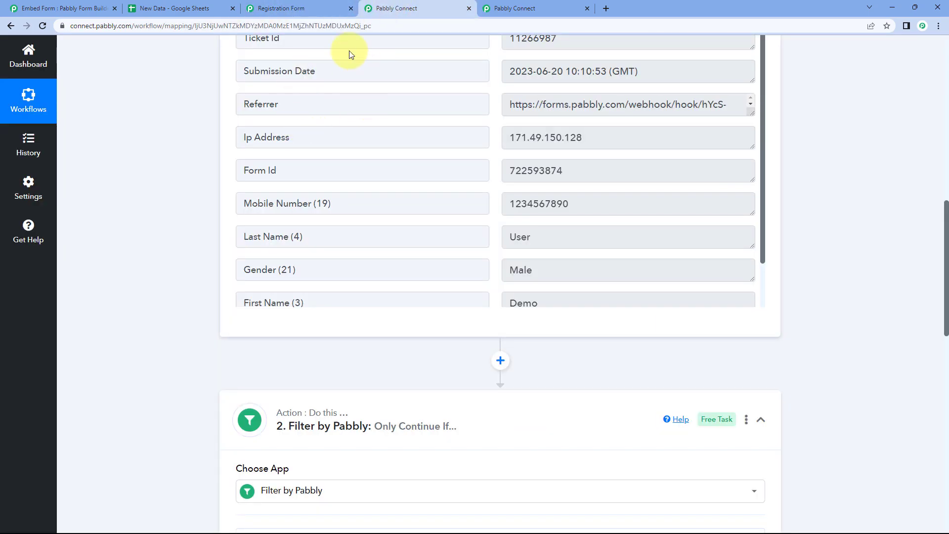
left_click(297, 8)
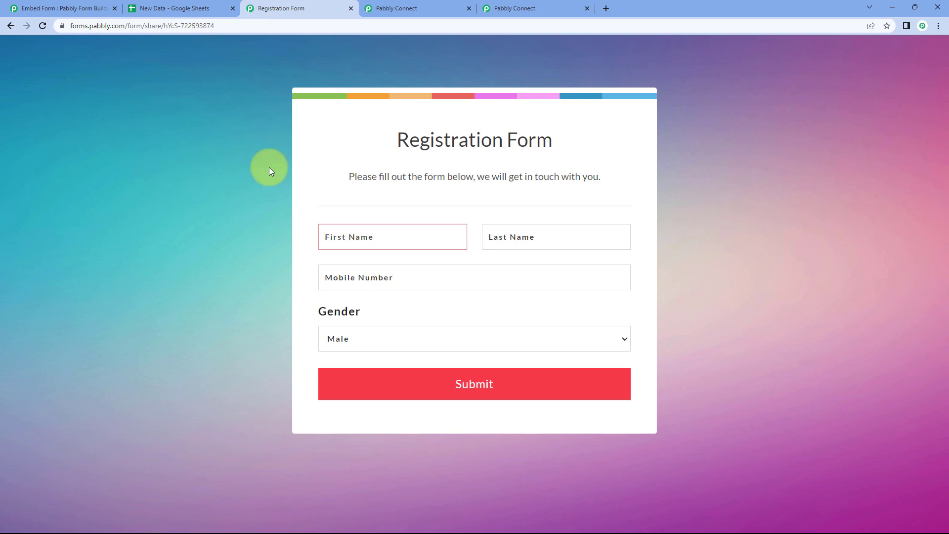
key("Tab")
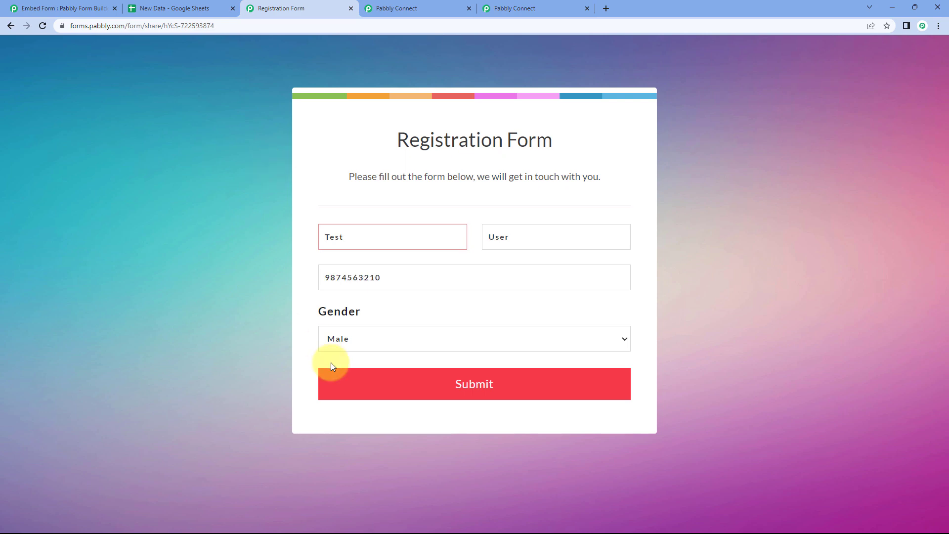
left_click(332, 346)
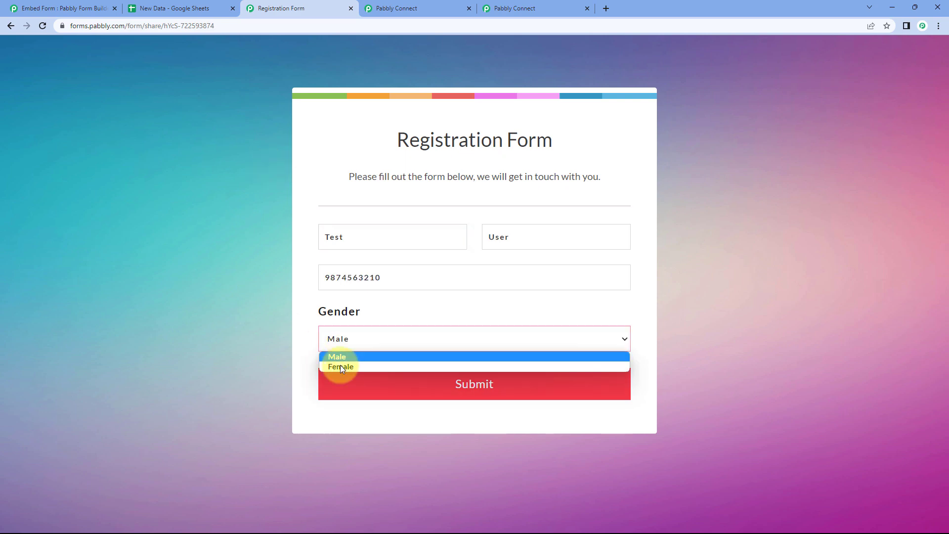
left_click(340, 367)
left_click(341, 379)
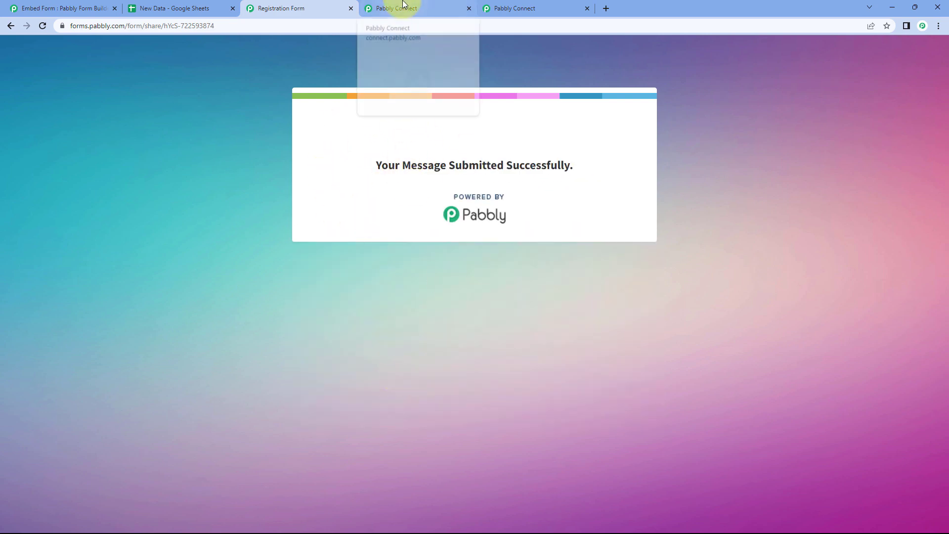
left_click(182, 7)
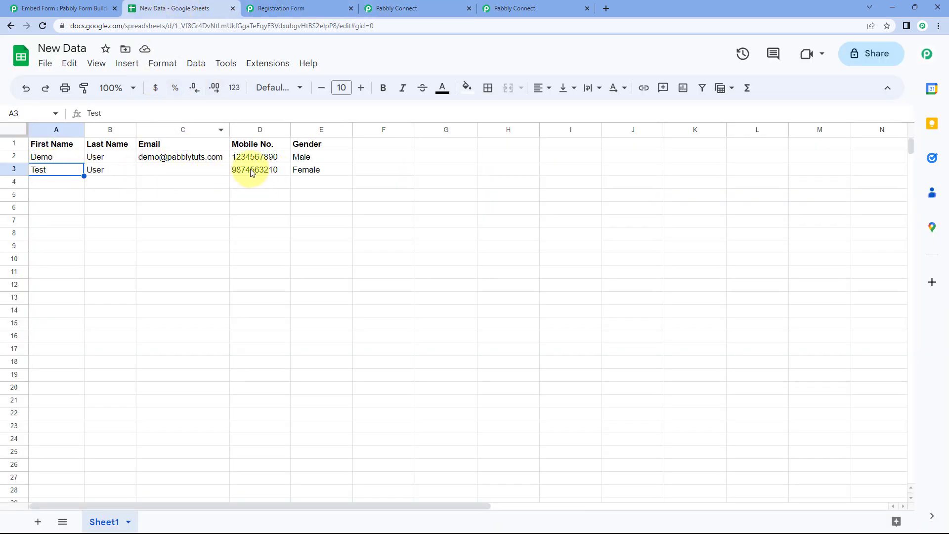
left_click(539, 3)
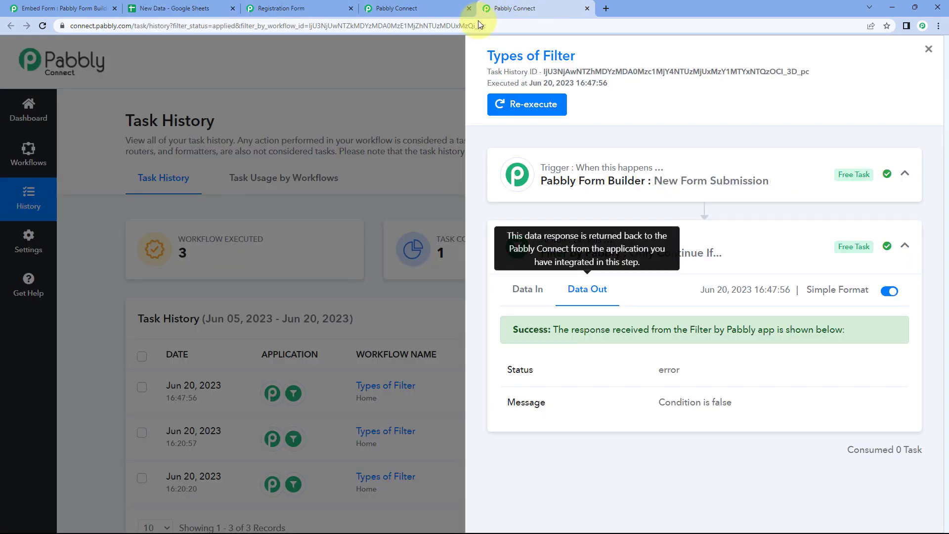
Refresh Task History and open the newest run's trigger data
left_click(373, 123)
left_click(43, 26)
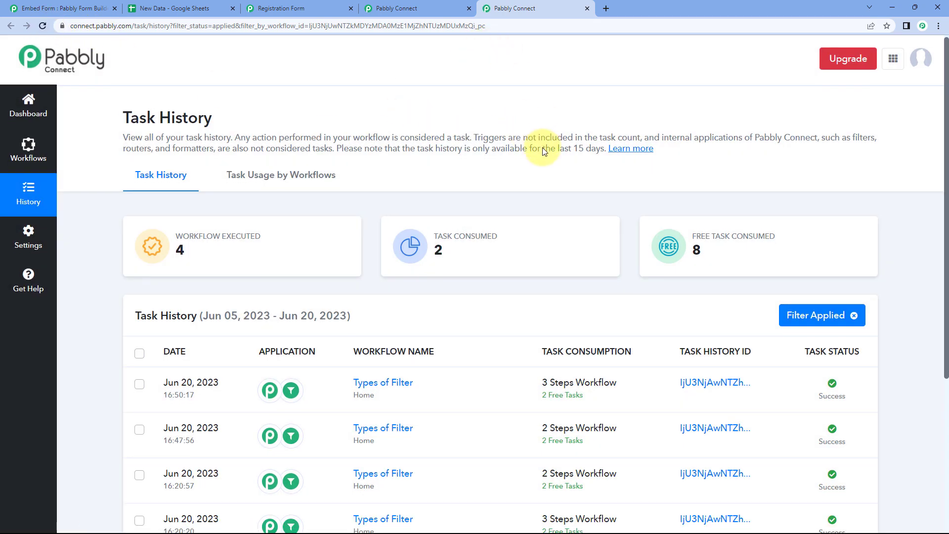
scroll(541, 144, "down", 1)
left_click(697, 338)
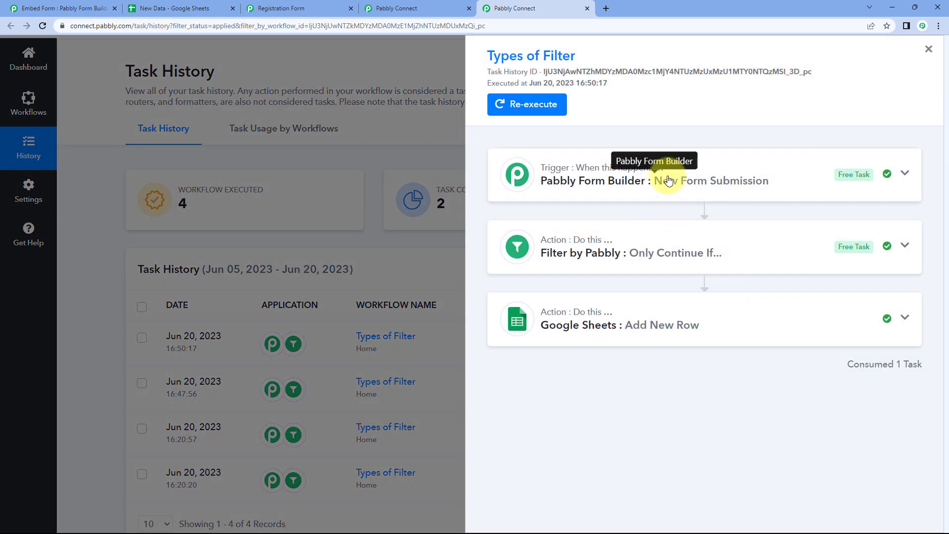
left_click(668, 181)
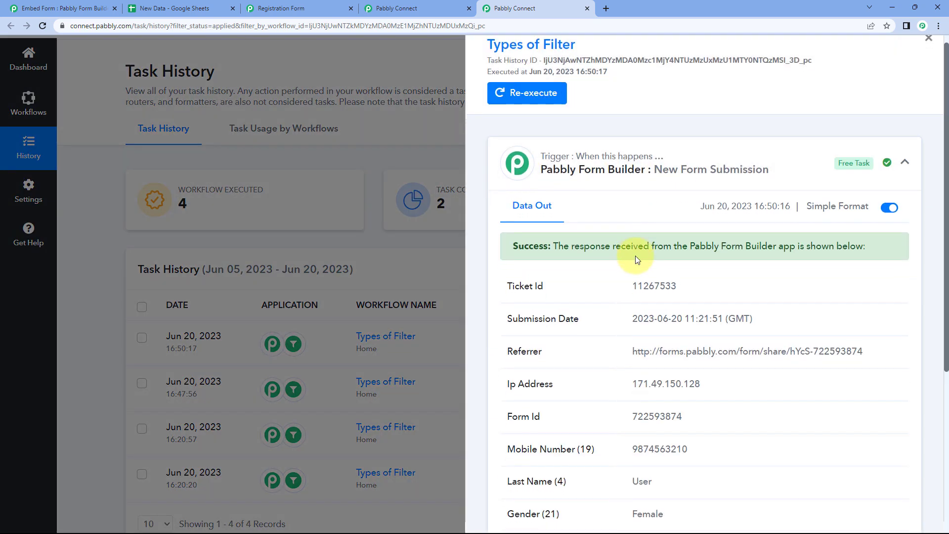
scroll(635, 276, "down", 5)
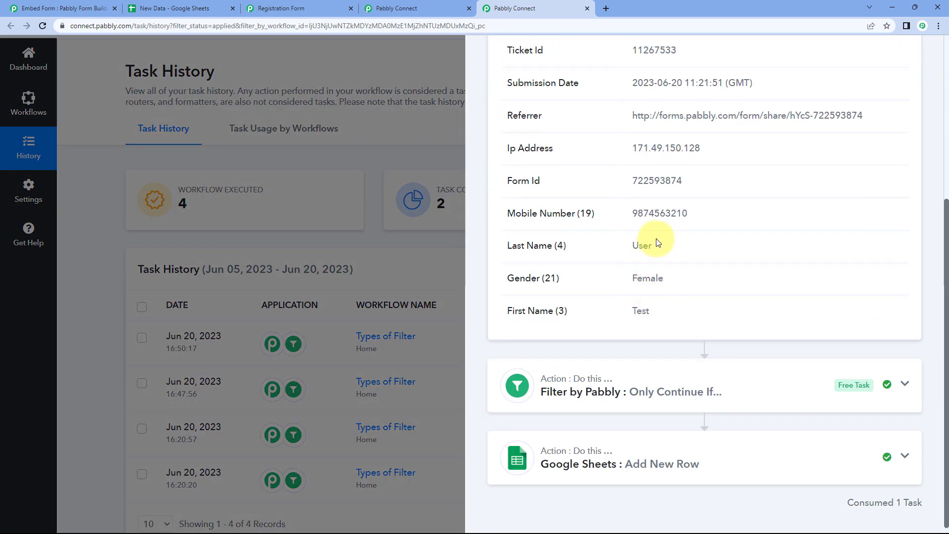
scroll(659, 144, "up", 3)
left_click(655, 96)
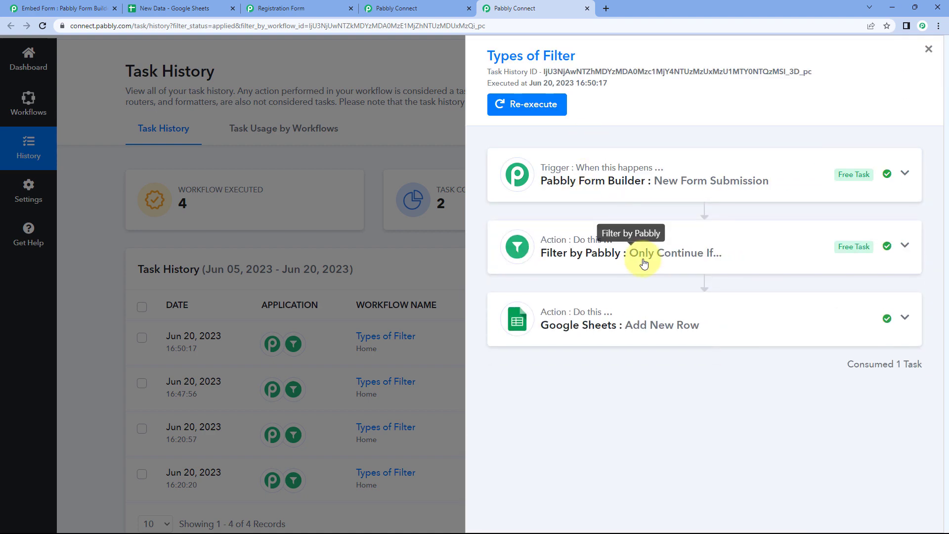
Confirm the filter step's output reads 'Condition is true'
left_click(642, 260)
left_click_drag(733, 375, 647, 376)
left_click(657, 372)
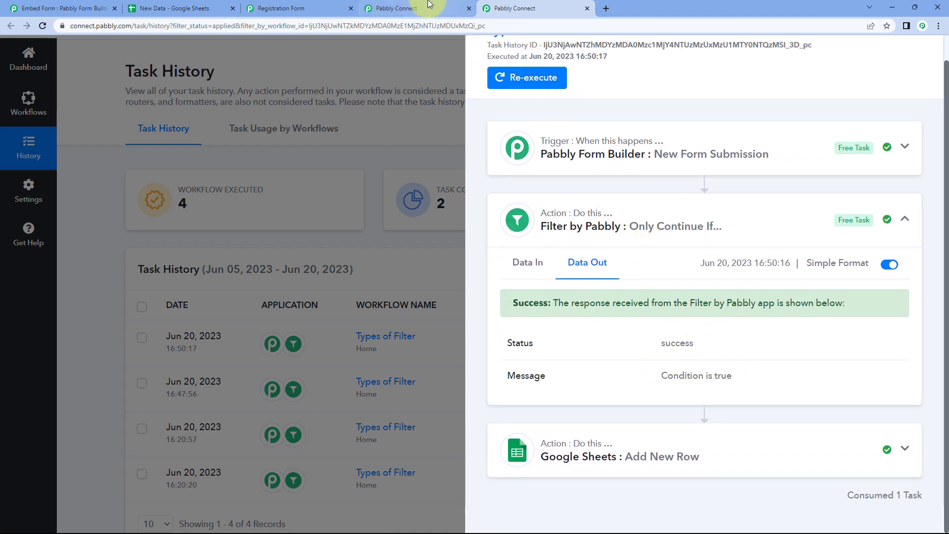
left_click(424, 8)
scroll(204, 330, "down", 1)
scroll(206, 323, "down", 5)
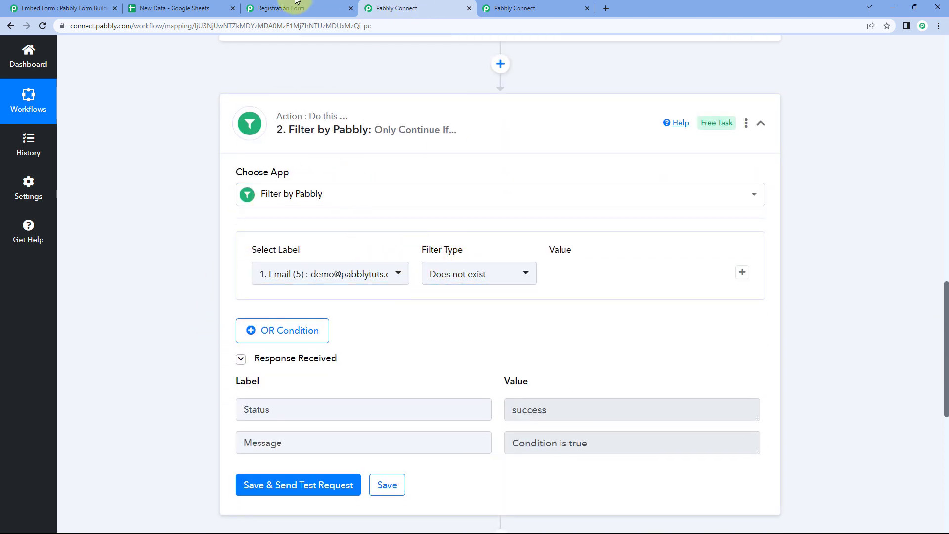
Set the filter to Mobile Number (19) with type Is empty, then save and send a test request
left_click(279, 8)
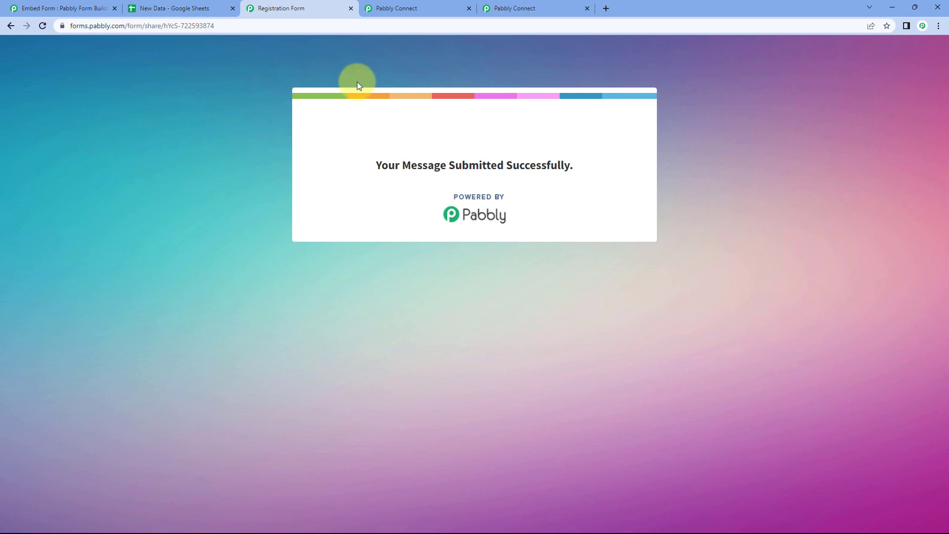
left_click(413, 10)
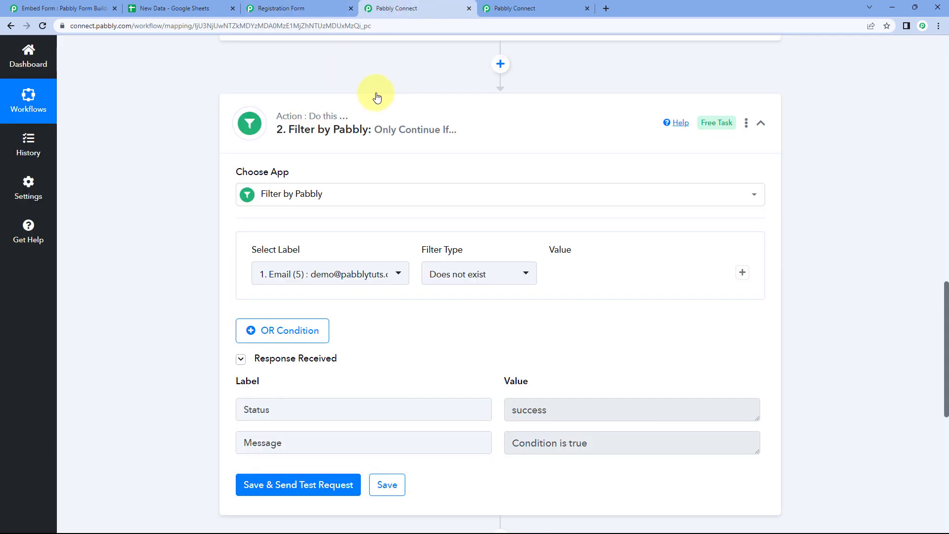
scroll(395, 148, "down", 1)
left_click(496, 223)
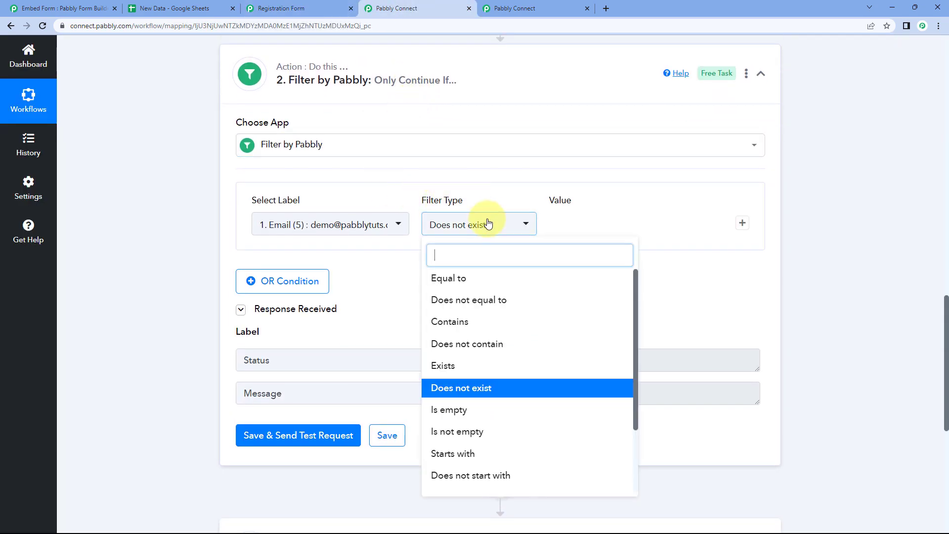
scroll(477, 363, "down", 2)
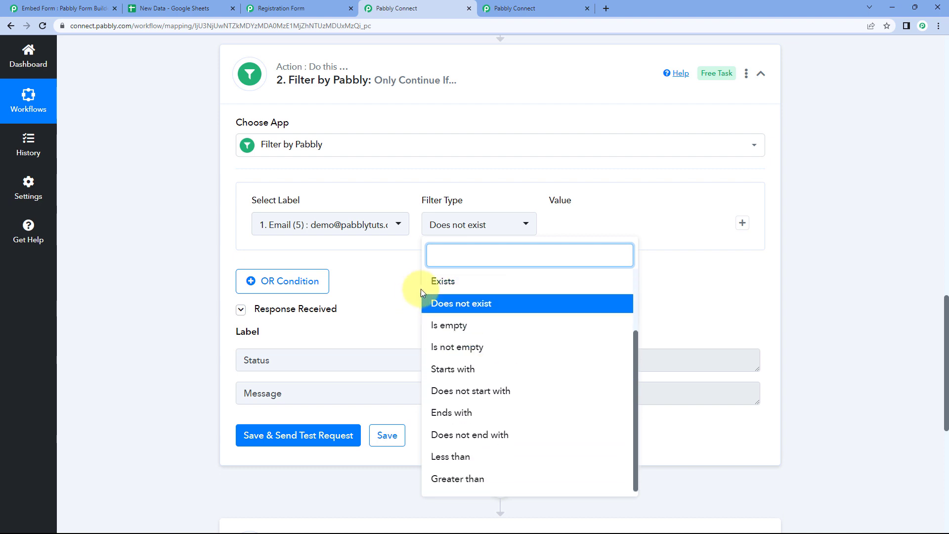
left_click(468, 326)
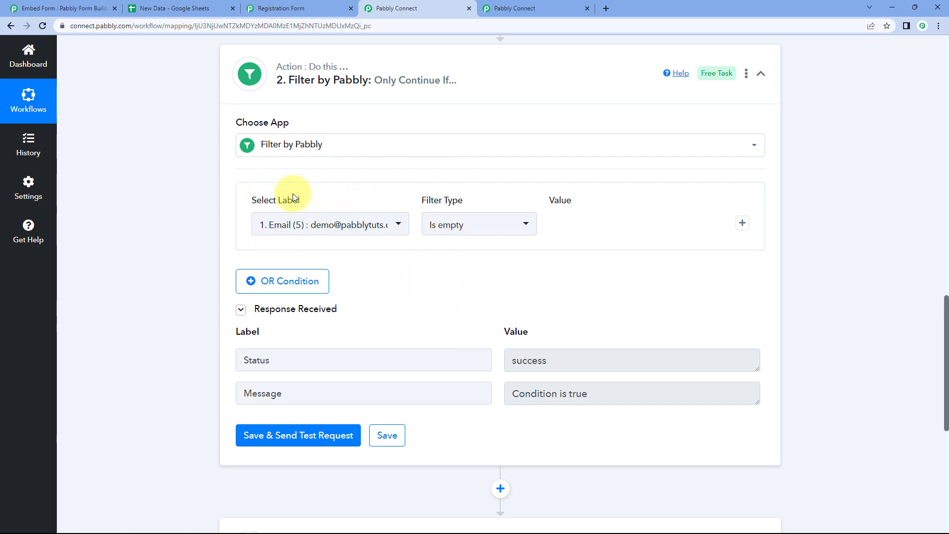
left_click(373, 226)
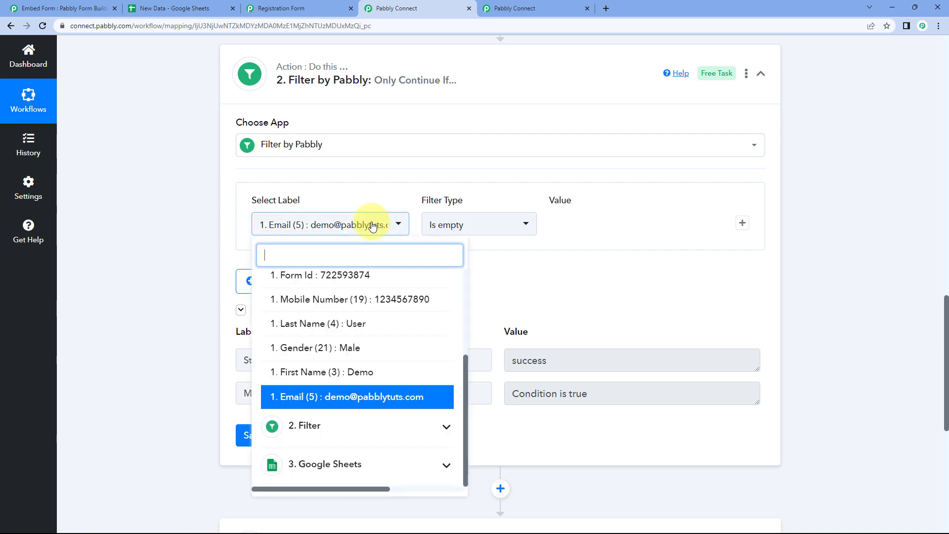
left_click(340, 302)
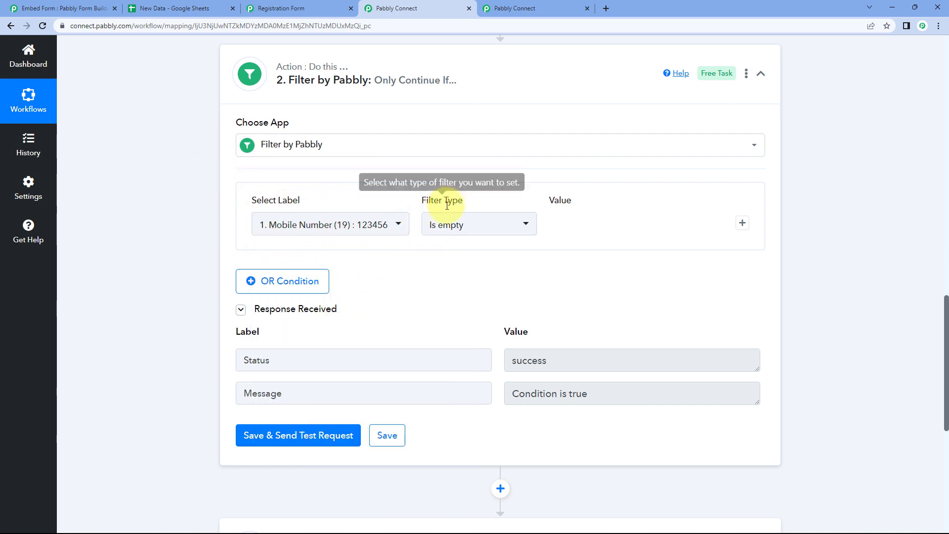
left_click(334, 433)
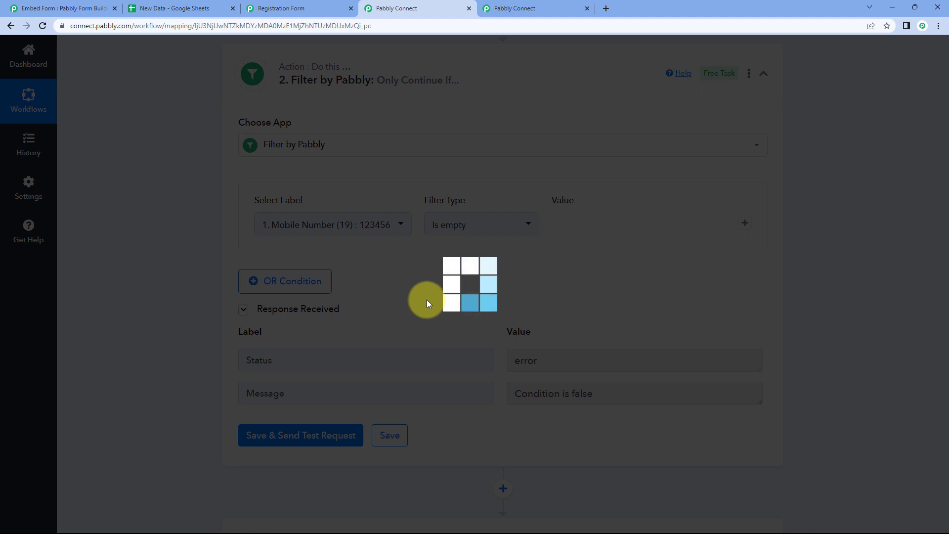
scroll(388, 271, "up", 5)
scroll(335, 188, "up", 3)
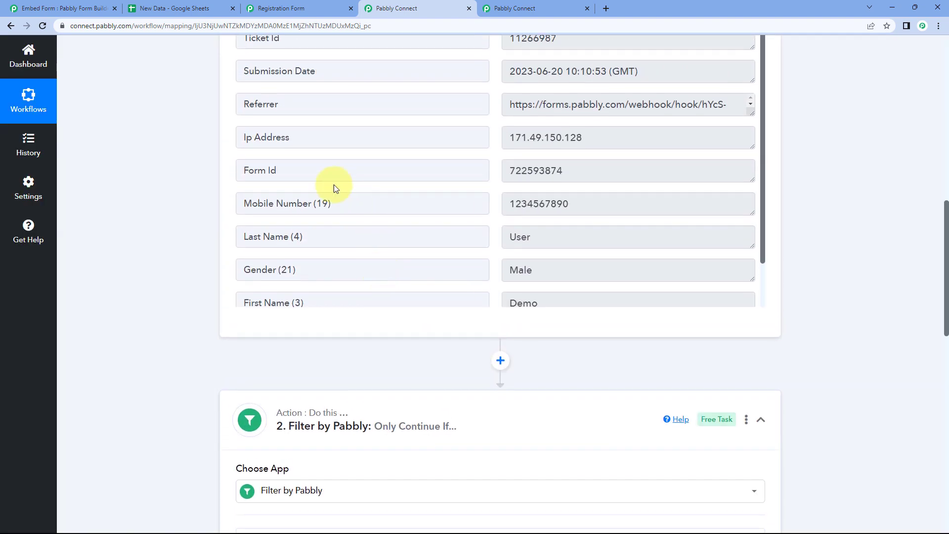
triple_click(285, 201)
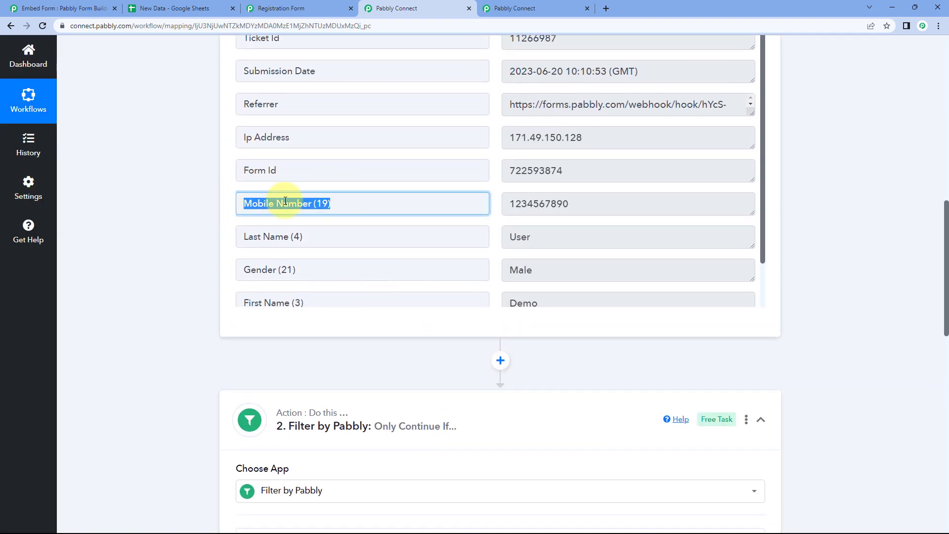
triple_click(512, 204)
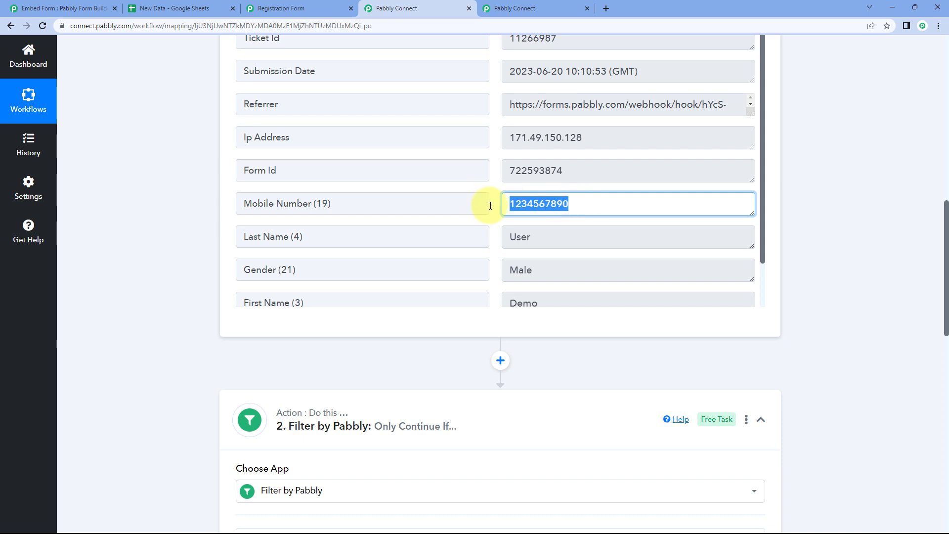
left_click(490, 206)
left_click_drag(330, 203, 243, 203)
left_click(572, 203)
left_click_drag(572, 203, 493, 204)
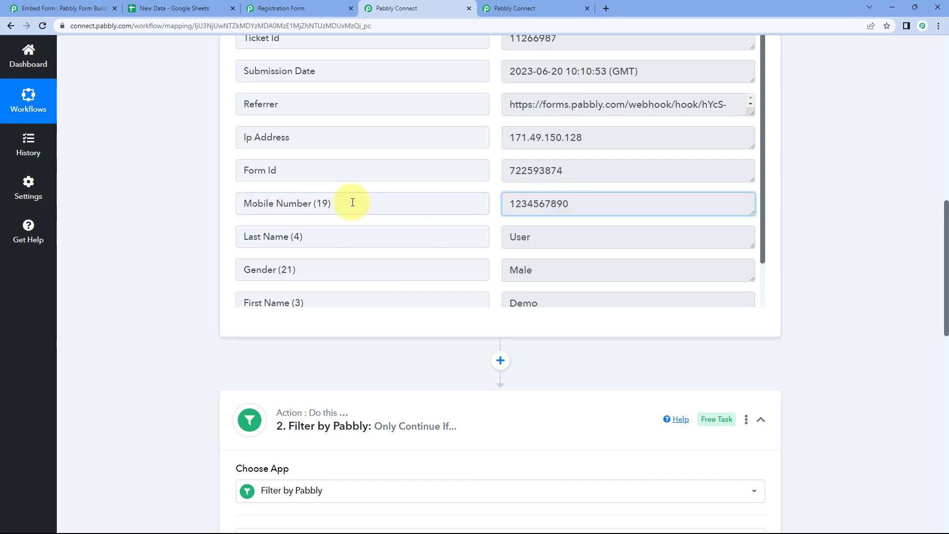
triple_click(371, 203)
left_click(510, 208)
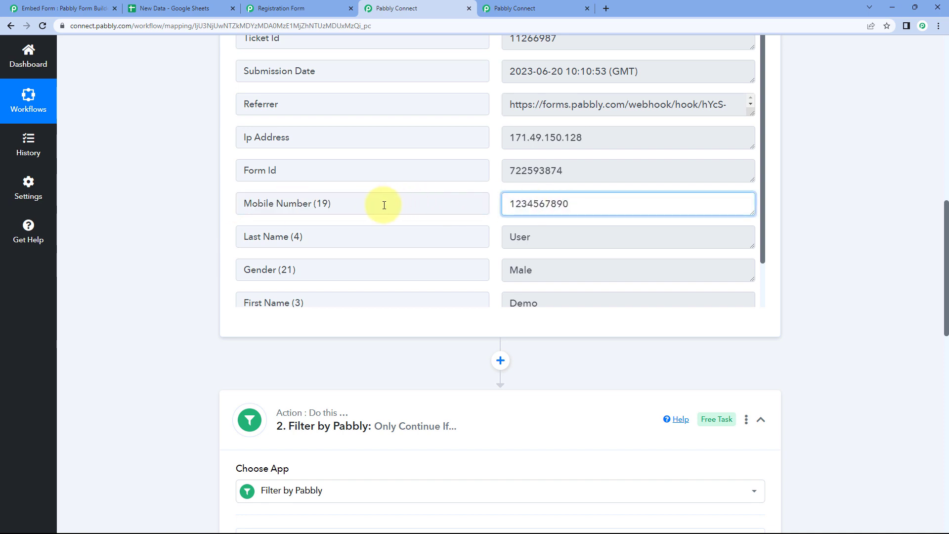
double_click(524, 203)
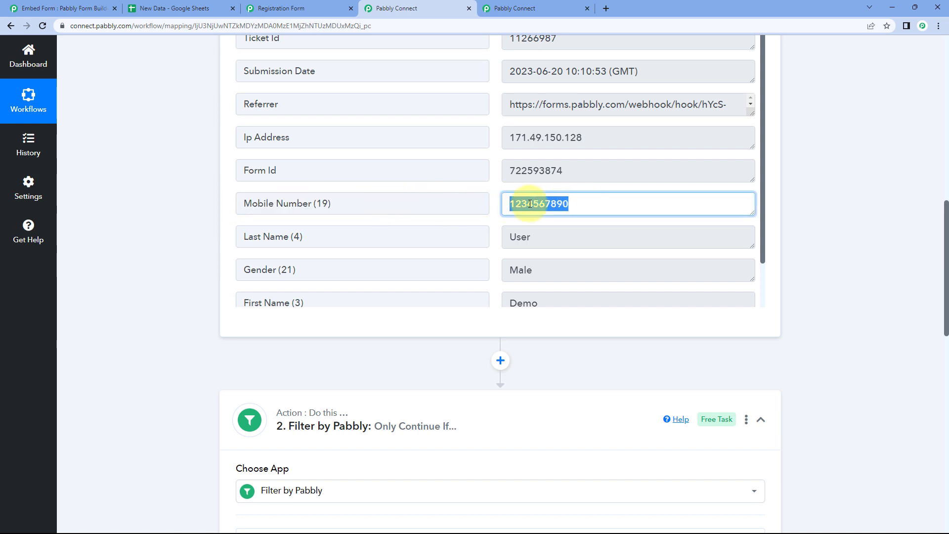
left_click(493, 203)
scroll(204, 210, "down", 7)
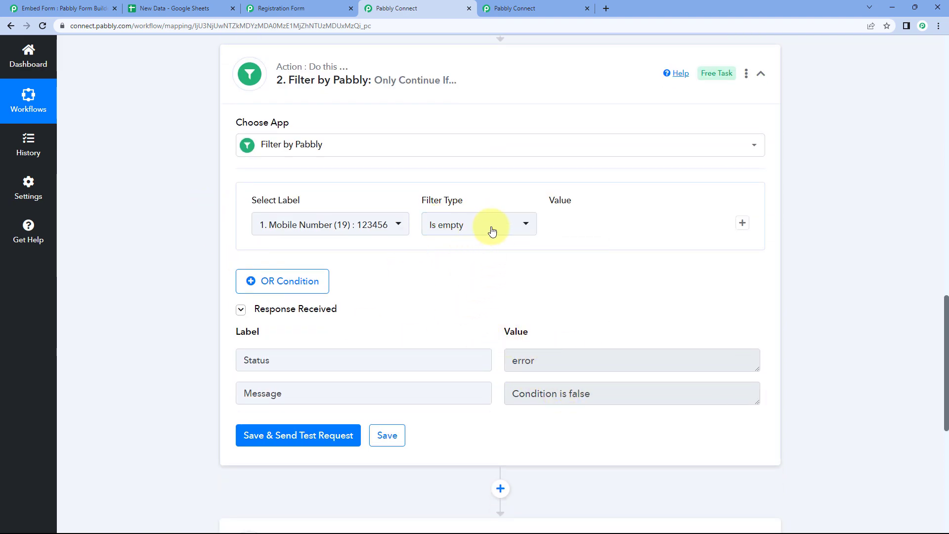
scroll(445, 197, "up", 5)
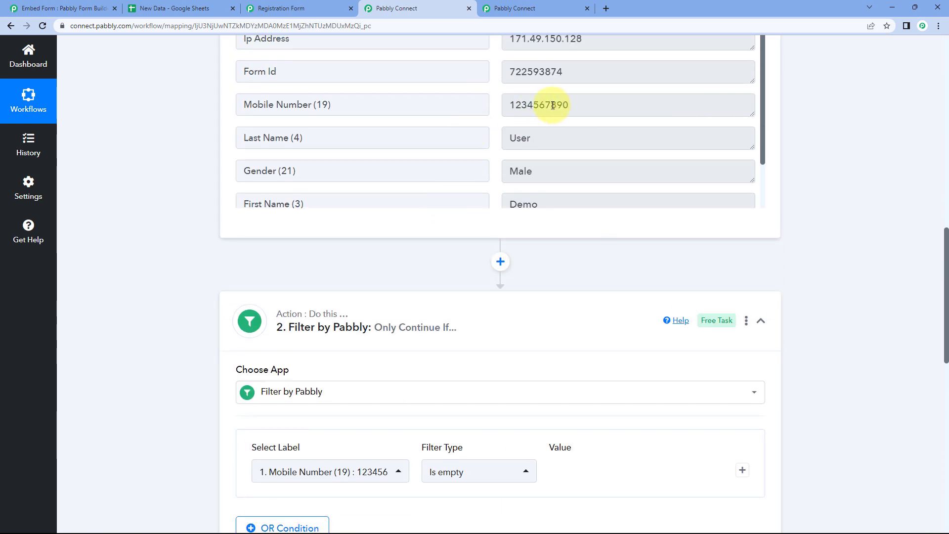
left_click_drag(576, 107, 500, 106)
left_click(490, 106)
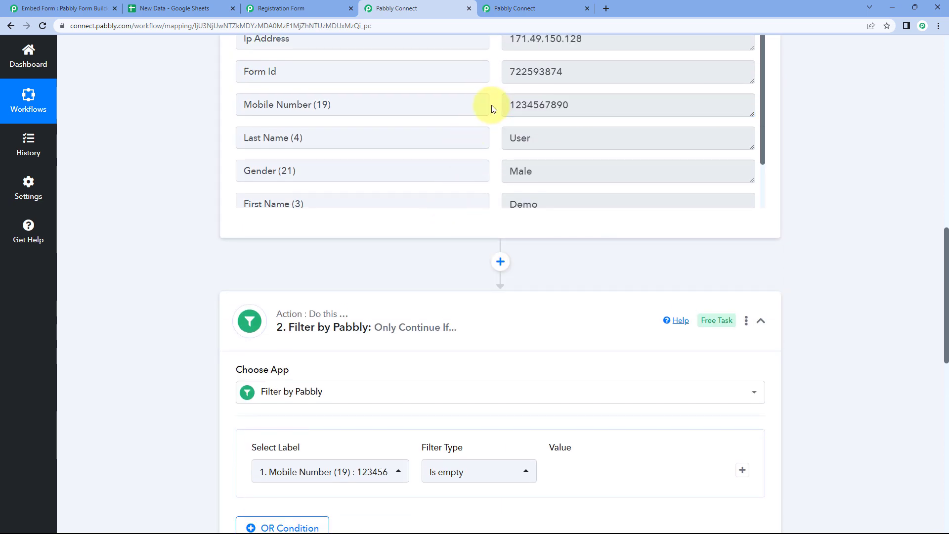
scroll(425, 265, "down", 4)
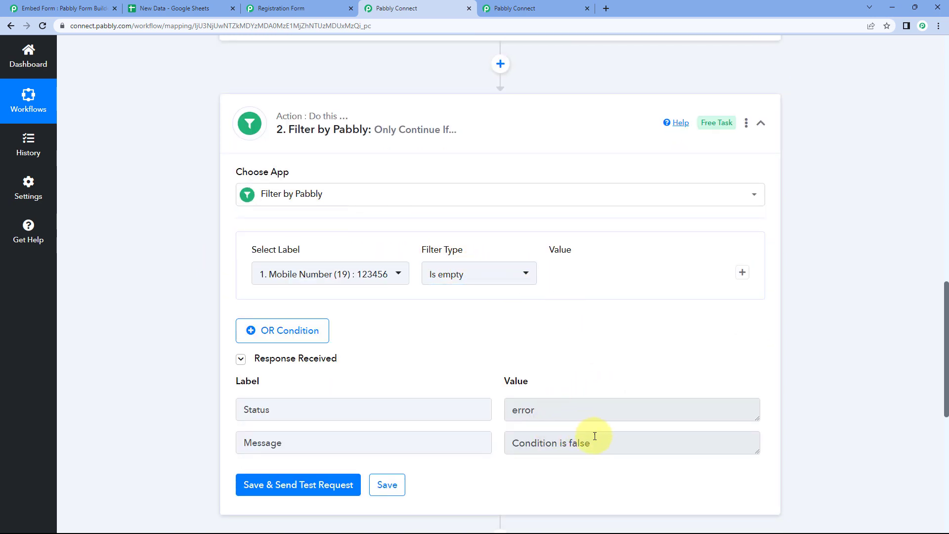
left_click(502, 282)
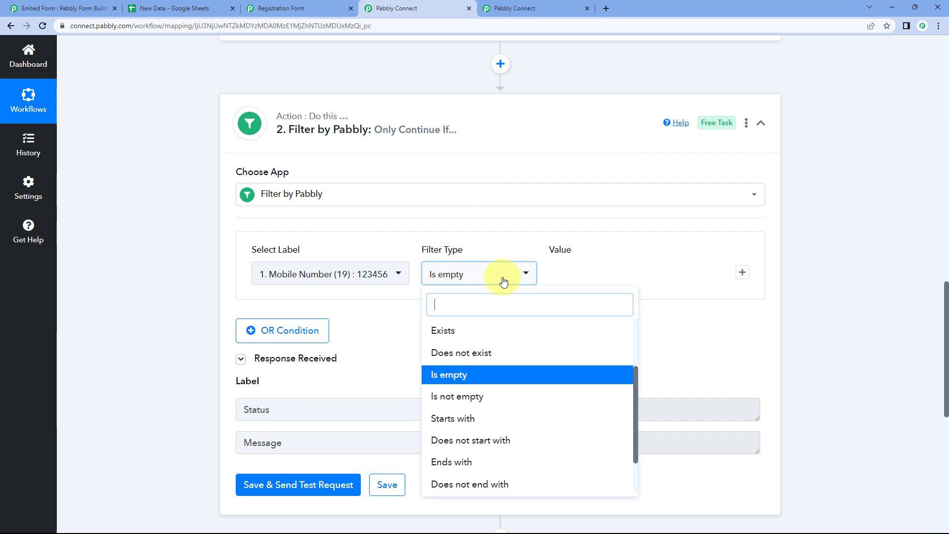
left_click(449, 400)
left_click(318, 484)
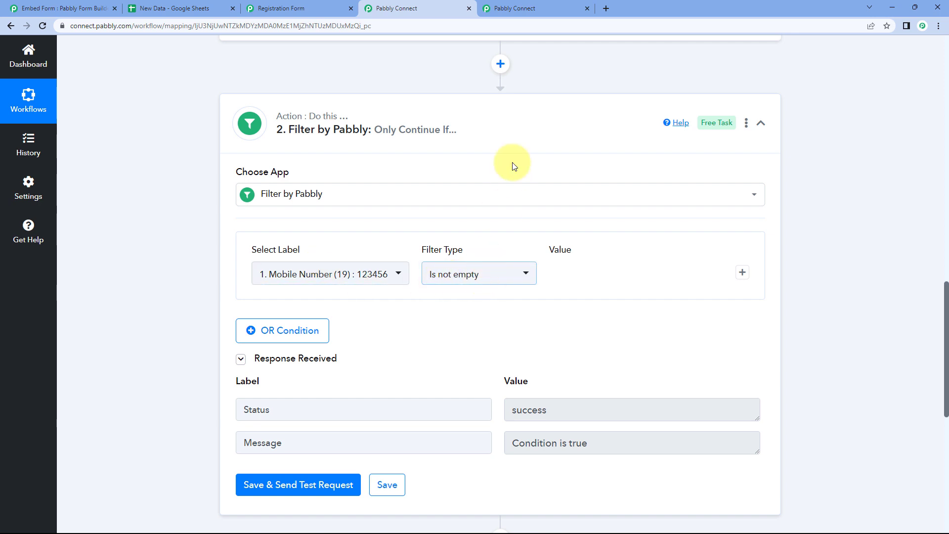
scroll(513, 170, "up", 4)
left_click_drag(586, 100, 499, 104)
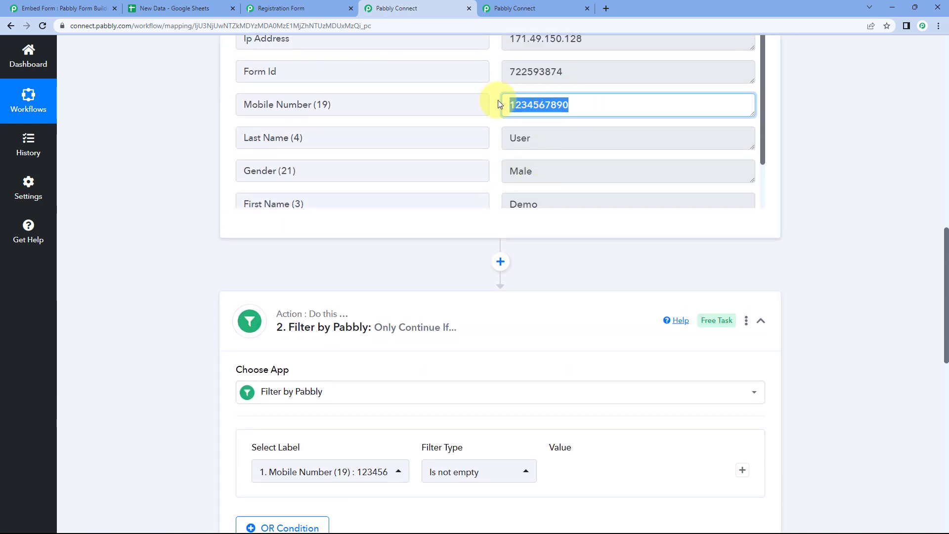
left_click(495, 106)
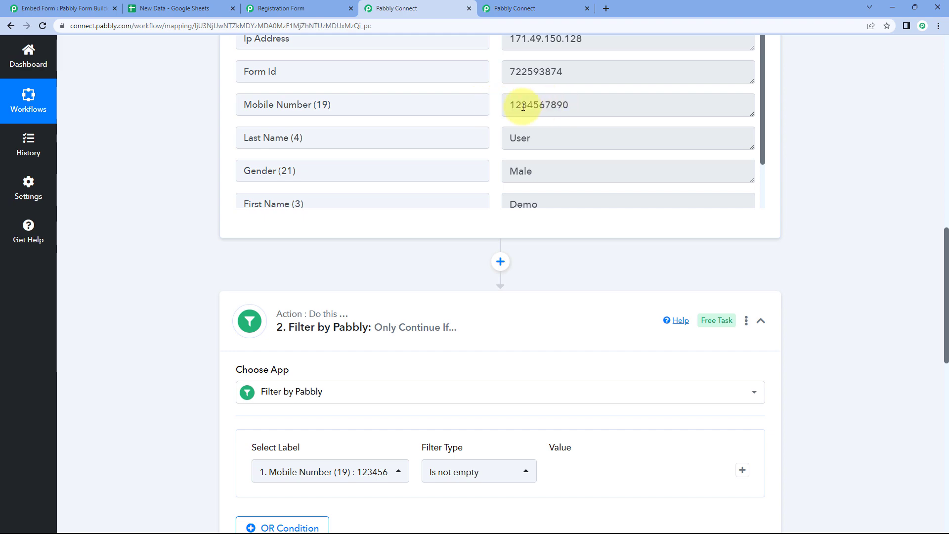
scroll(413, 302, "down", 5)
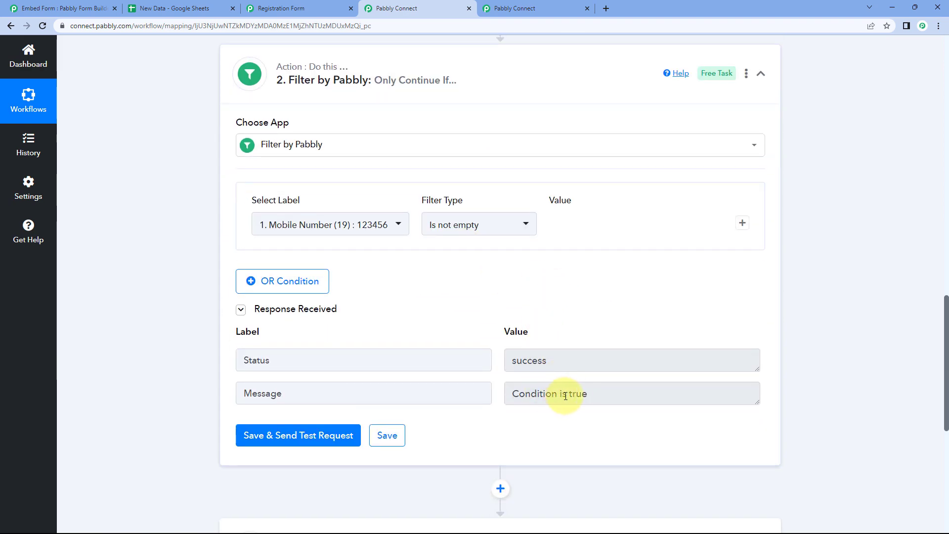
scroll(494, 336, "up", 2)
Switch the filter type back to Is empty, save, and dismiss the confirmation
left_click(472, 326)
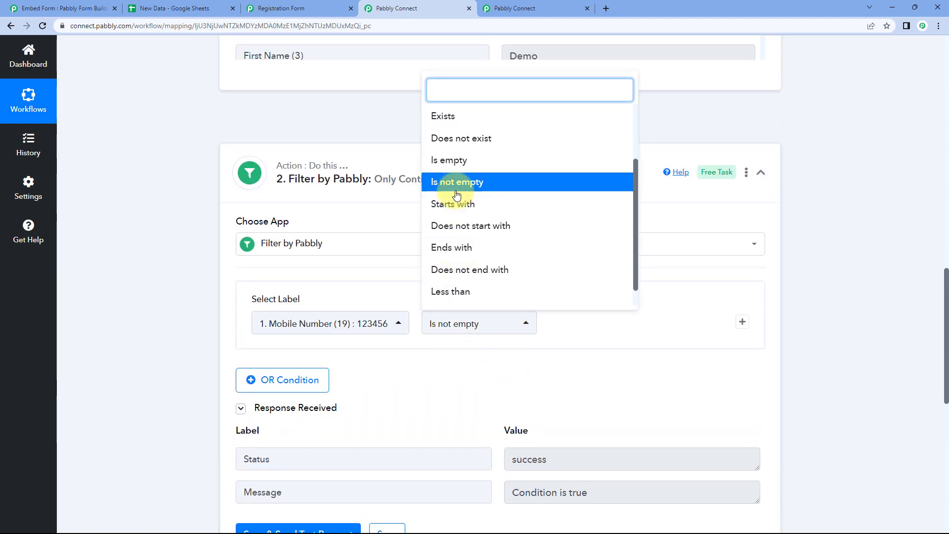
left_click(452, 160)
scroll(390, 366, "down", 3)
left_click(388, 386)
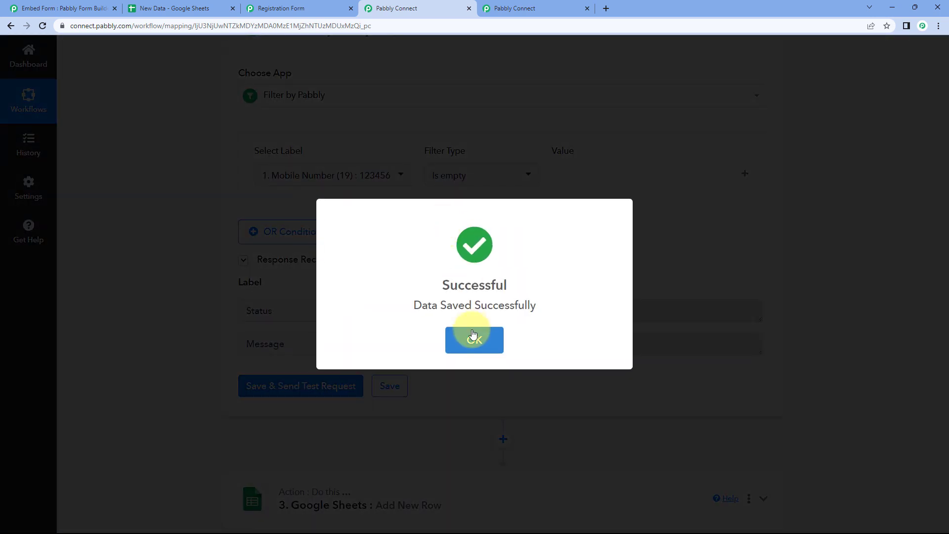
left_click(475, 336)
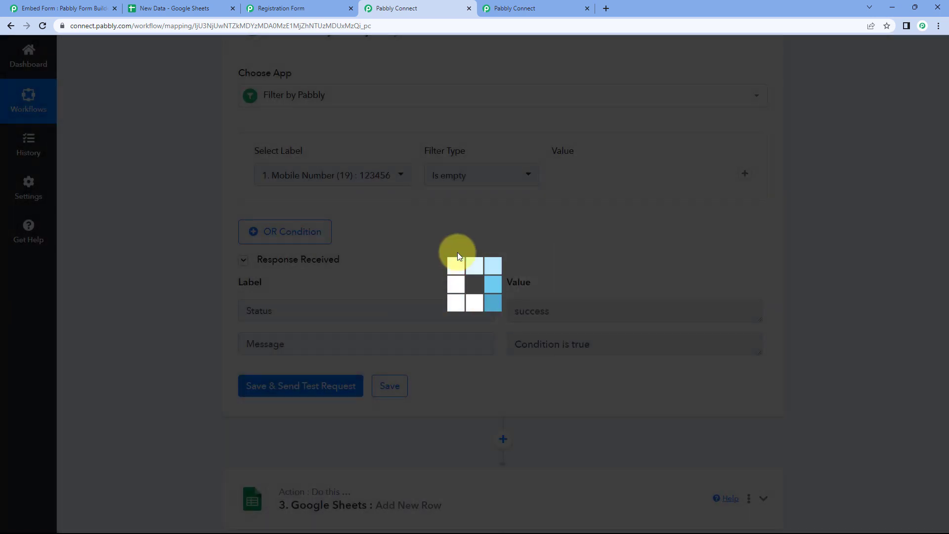
scroll(405, 229, "up", 3)
scroll(491, 296, "down", 2)
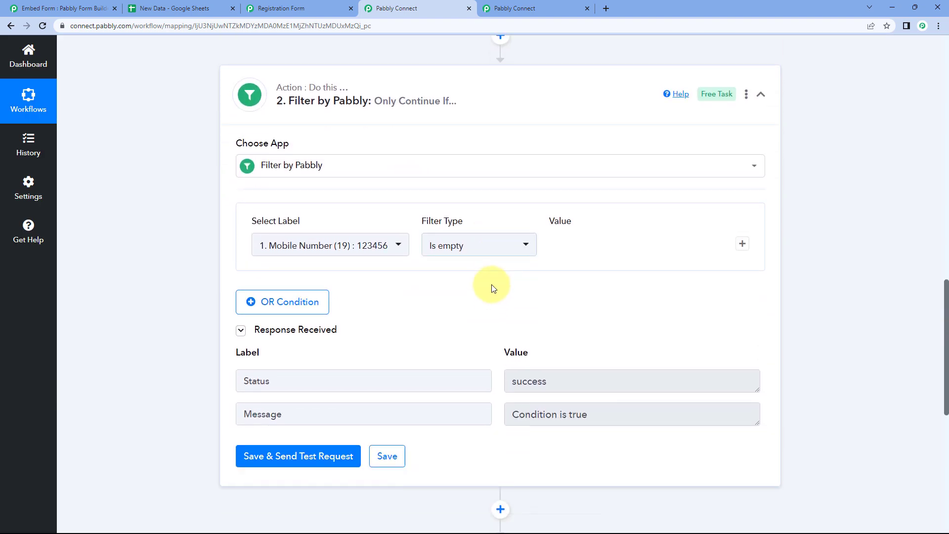
scroll(492, 287, "down", 1)
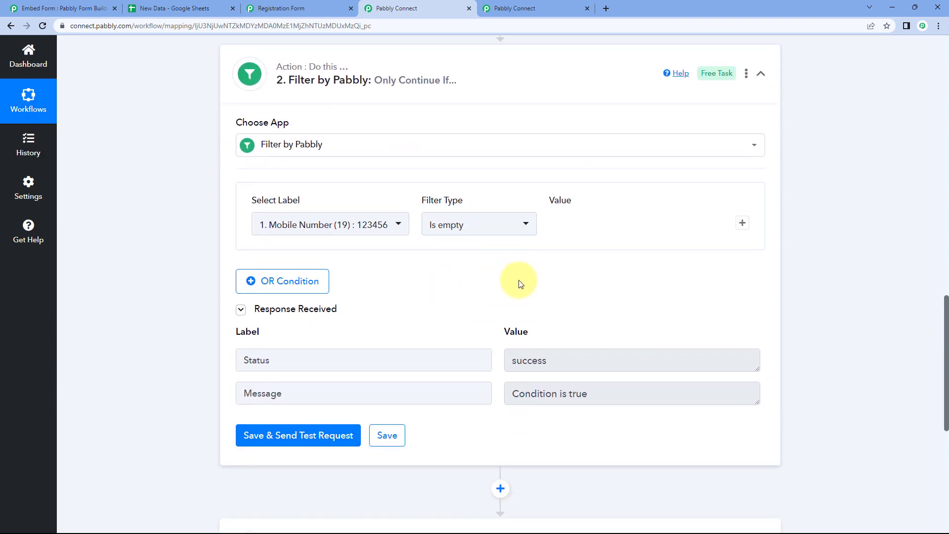
scroll(514, 279, "up", 5)
scroll(511, 272, "down", 4)
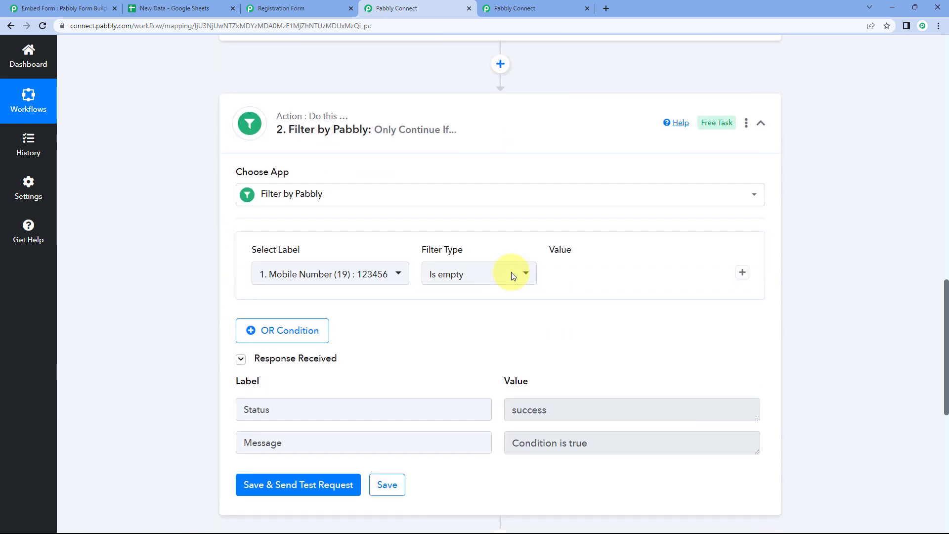
Set the filter to Mobile Number 'Starts with' value 1 and test it
left_click(485, 278)
scroll(394, 307, "down", 2)
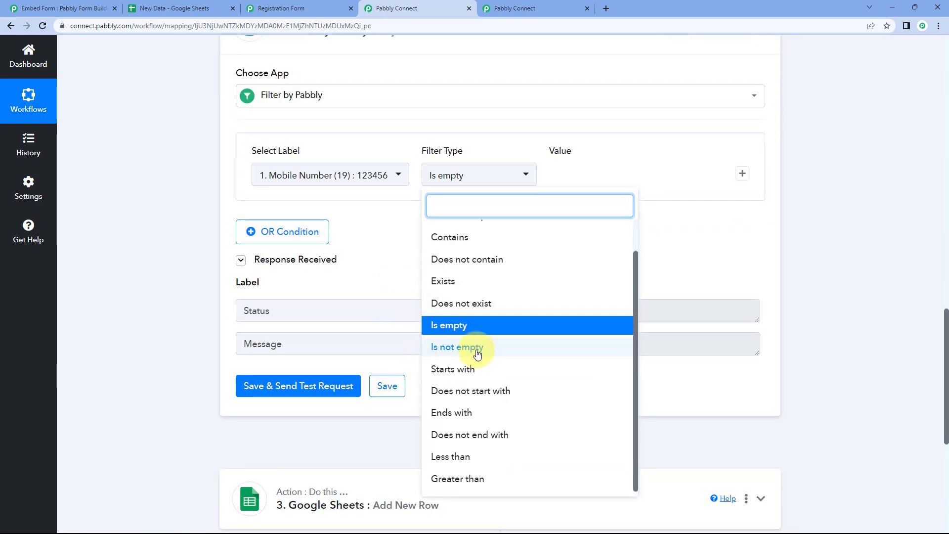
left_click(457, 369)
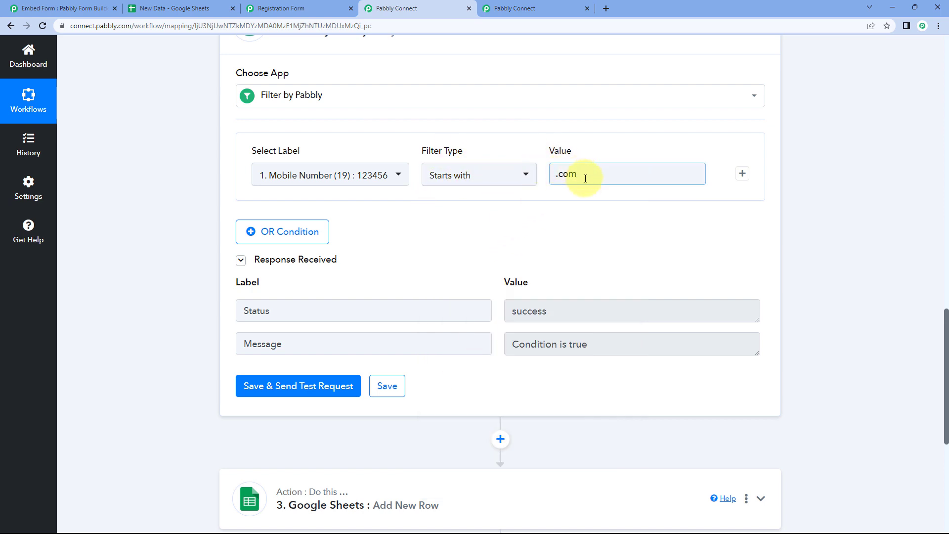
left_click(398, 172)
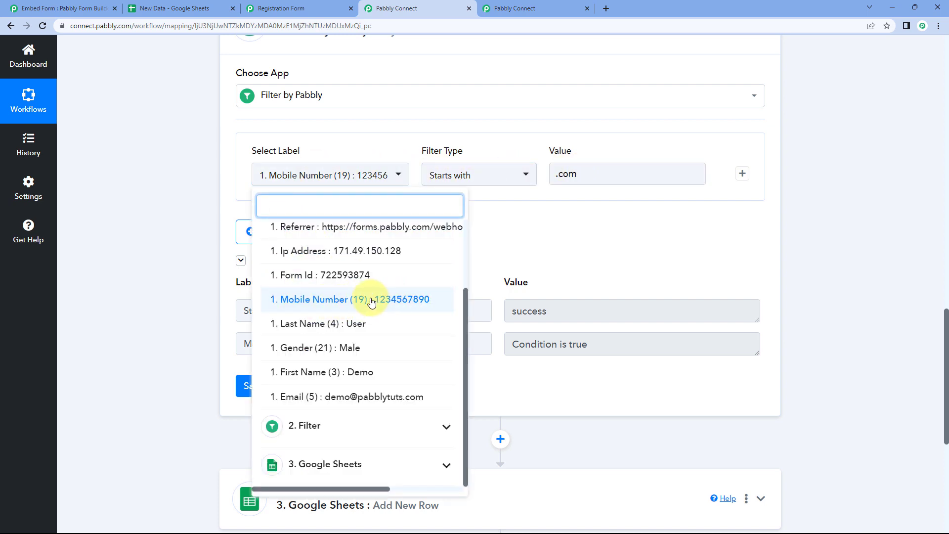
left_click(339, 300)
scroll(451, 242, "up", 8)
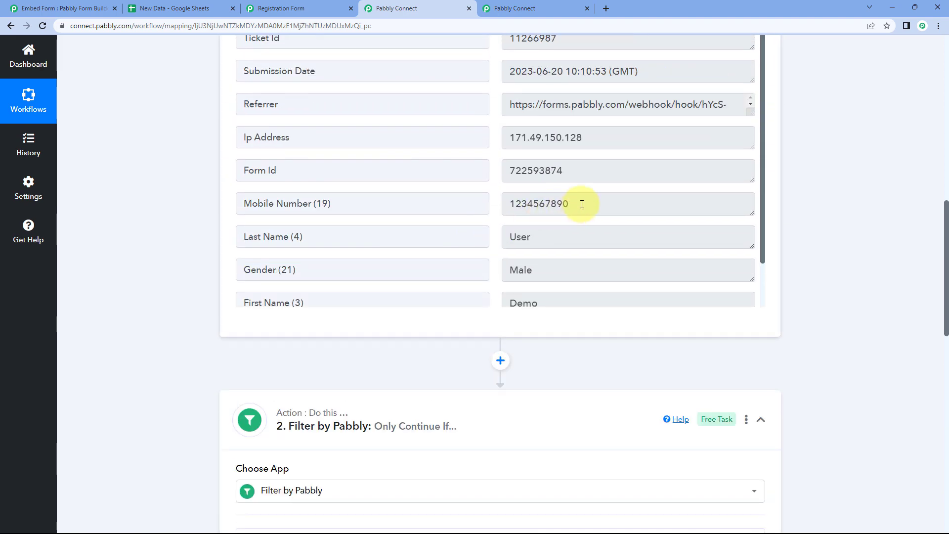
left_click_drag(582, 202, 493, 205)
left_click(515, 204)
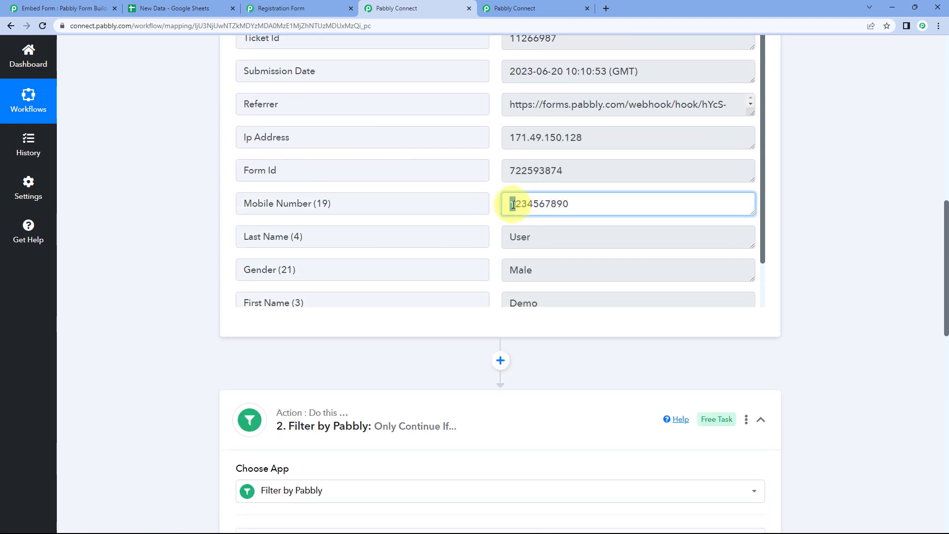
scroll(204, 217, "down", 7)
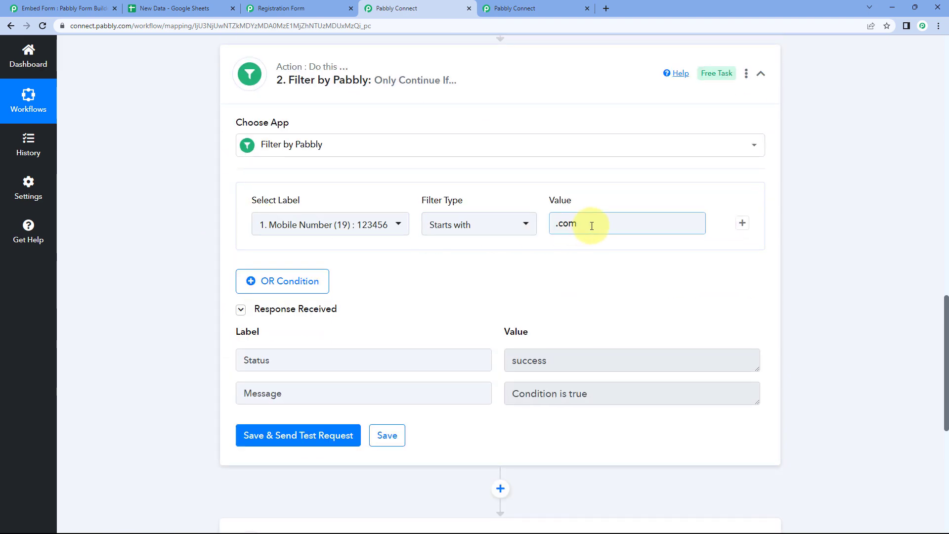
left_click_drag(598, 225, 526, 232)
type("1")
left_click(502, 244)
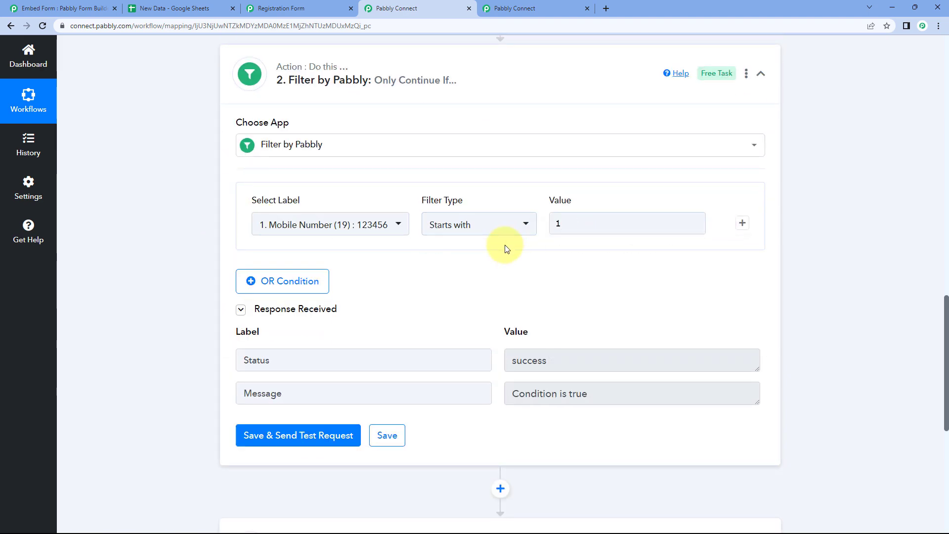
left_click(305, 435)
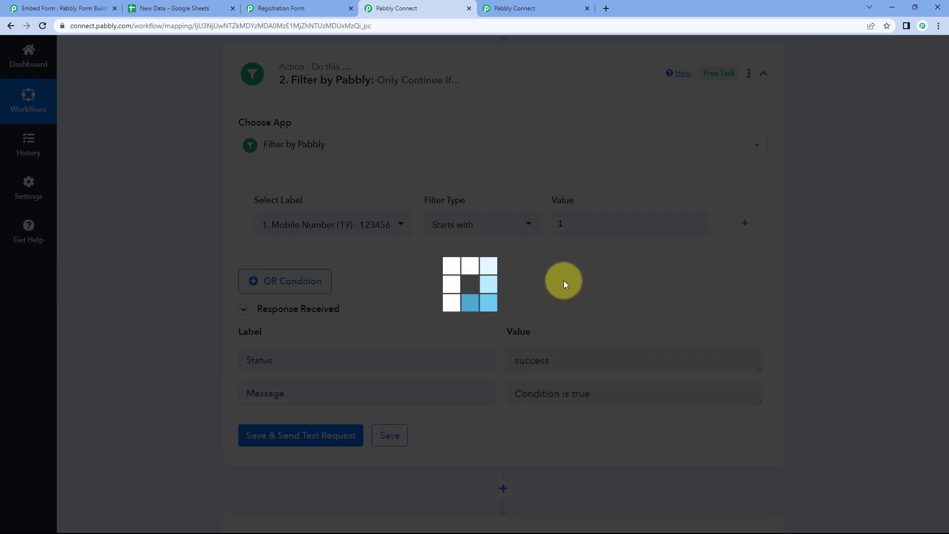
Change the Starts with value to 123 and test again
scroll(563, 281, "up", 6)
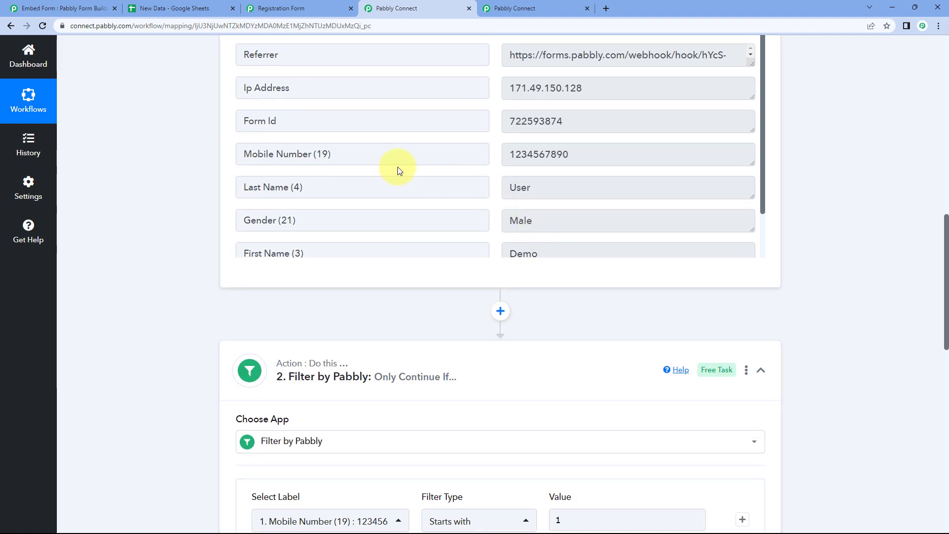
scroll(516, 326, "down", 2)
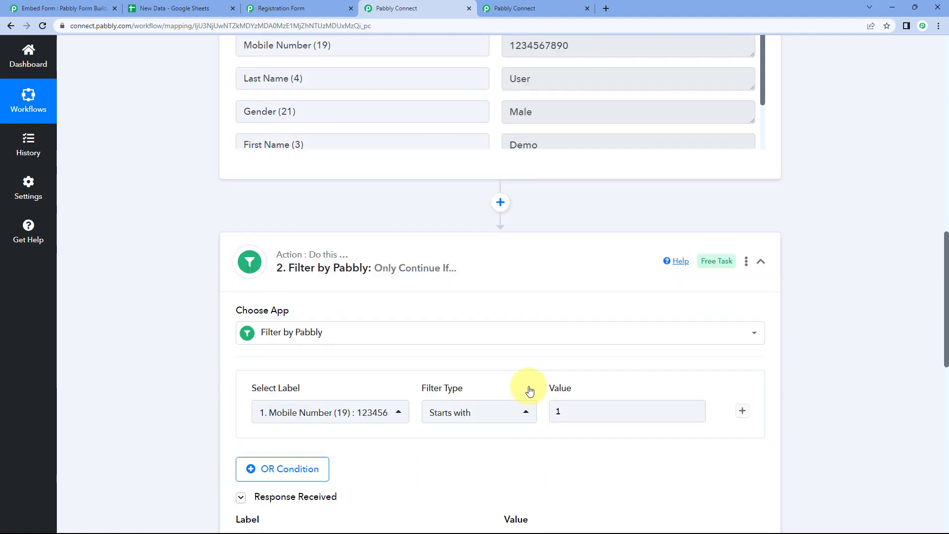
scroll(520, 240, "up", 3)
scroll(539, 363, "down", 6)
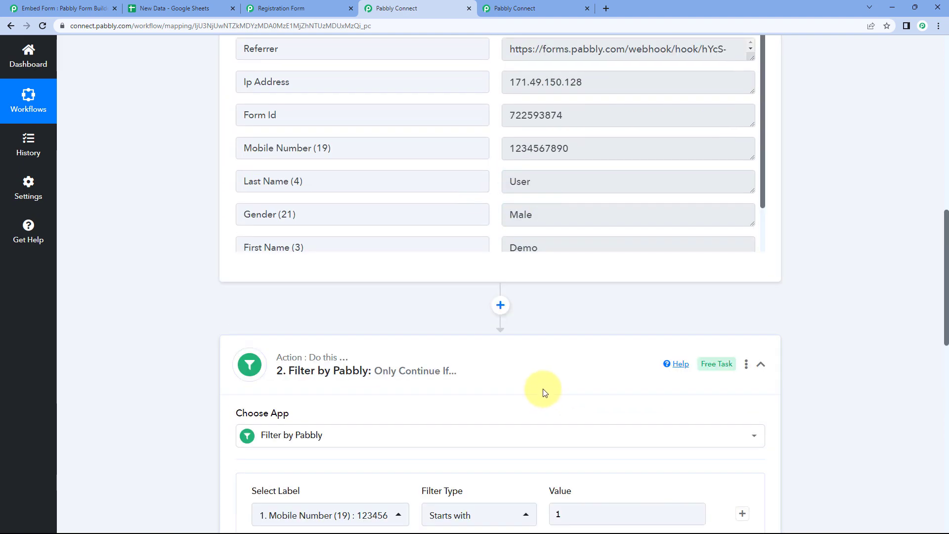
left_click(577, 267)
type("123")
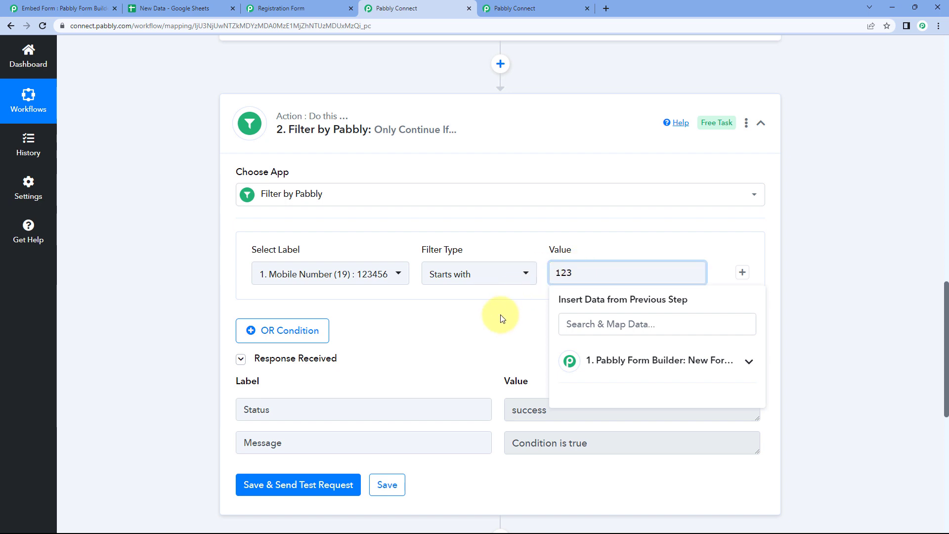
left_click(501, 316)
left_click(316, 485)
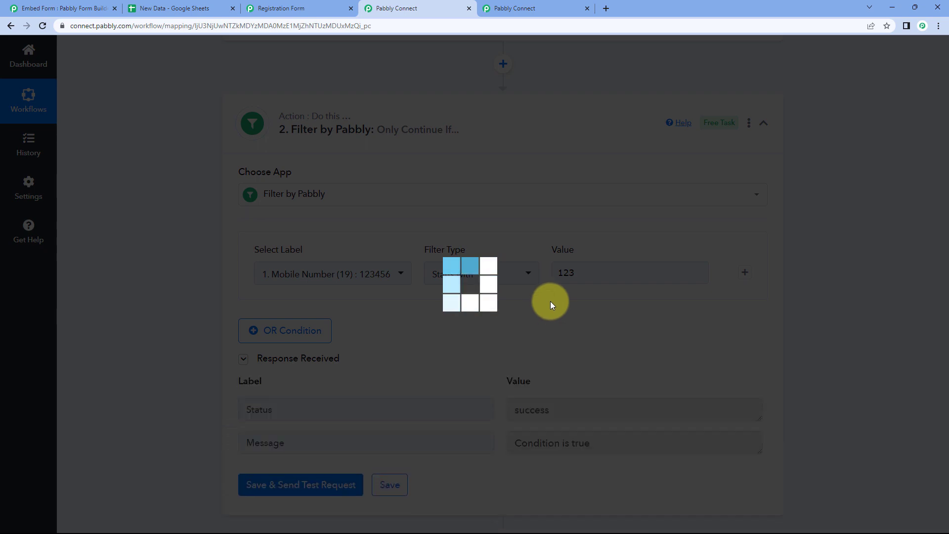
Change the value to 124 and test, comparing it with the sample number's leading digits
scroll(572, 307, "up", 4)
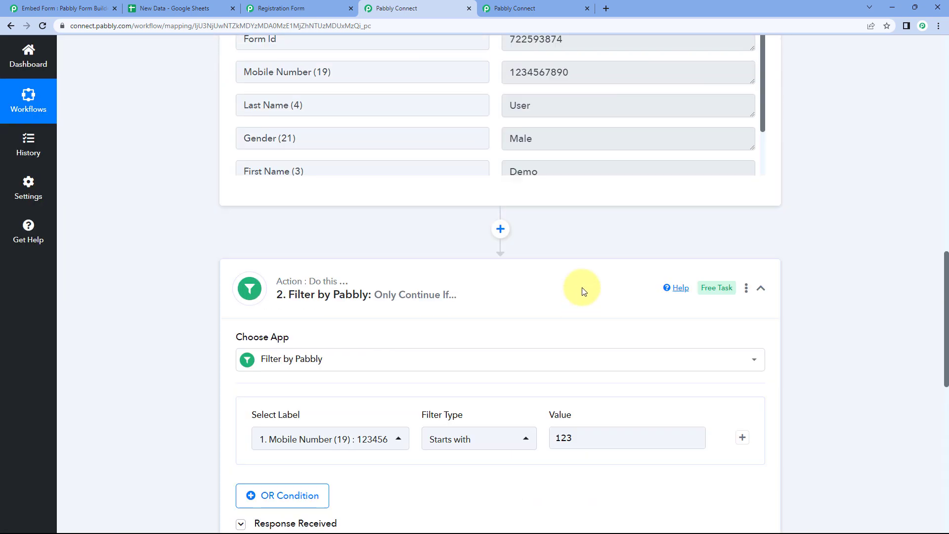
scroll(561, 373, "down", 2)
left_click(585, 374)
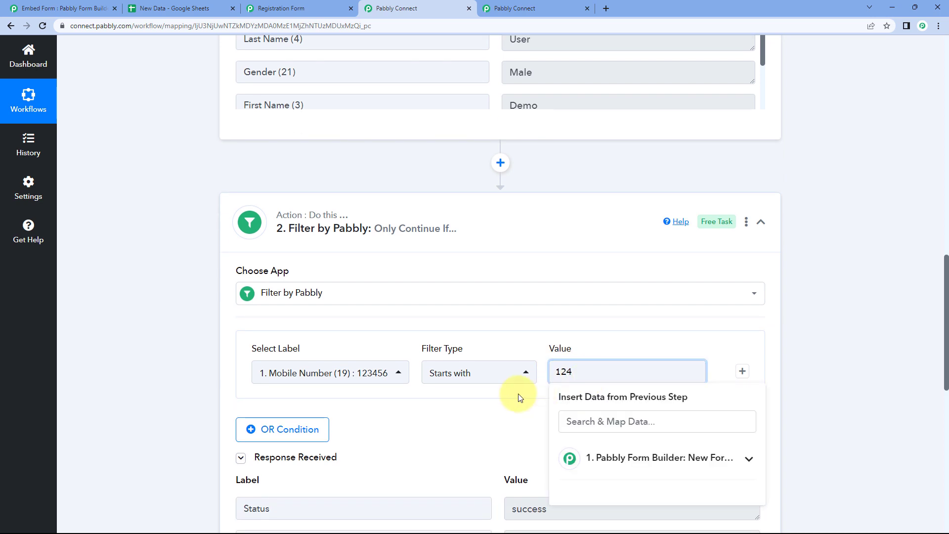
left_click(518, 394)
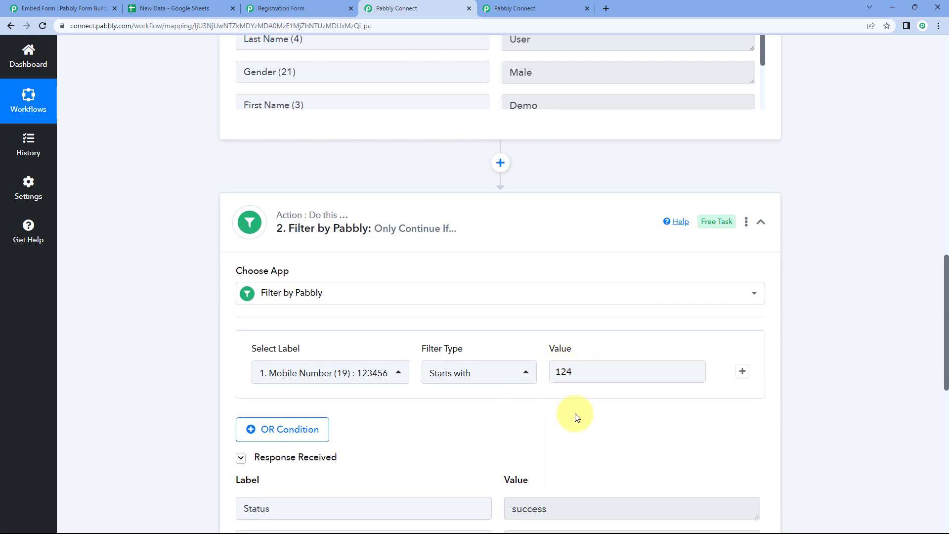
scroll(574, 413, "down", 4)
left_click(333, 386)
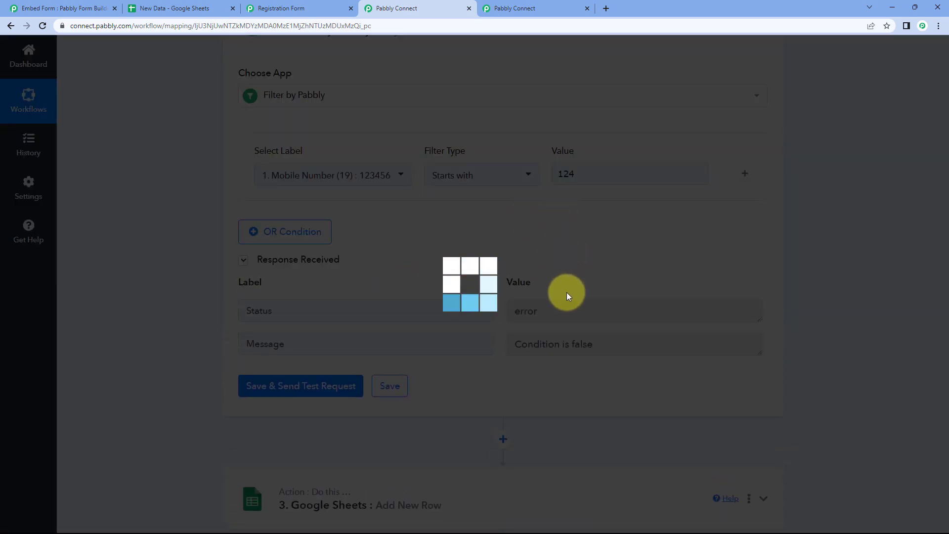
scroll(592, 277, "up", 8)
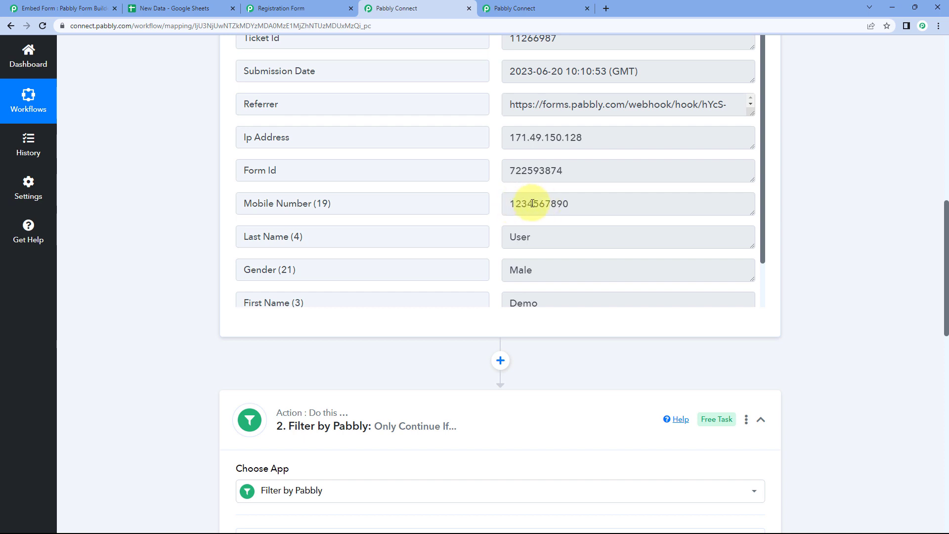
left_click_drag(510, 205, 524, 205)
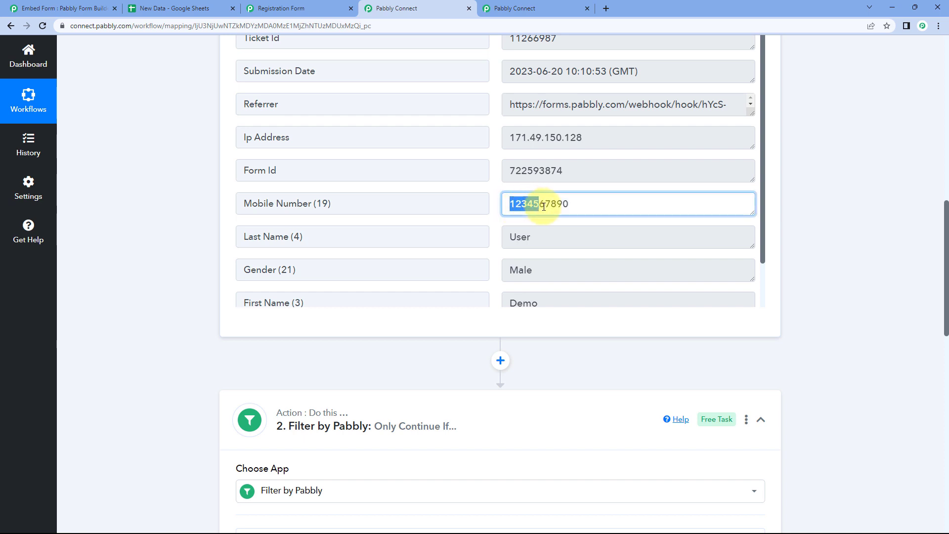
left_click(498, 212)
scroll(489, 257, "down", 1)
scroll(497, 303, "down", 6)
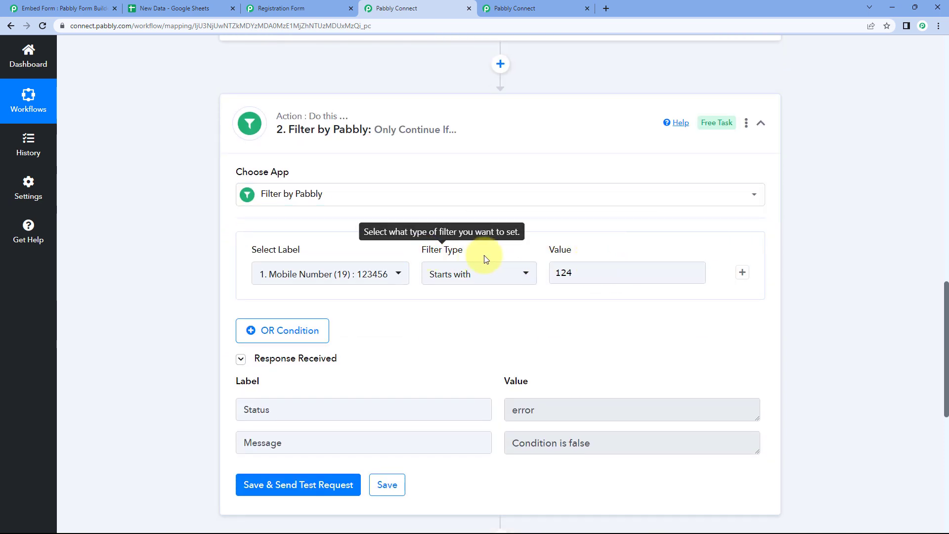
Change the value to 1234 and test, getting 'Condition is true'
left_click(587, 275)
left_click(529, 287)
scroll(524, 247, "up", 6)
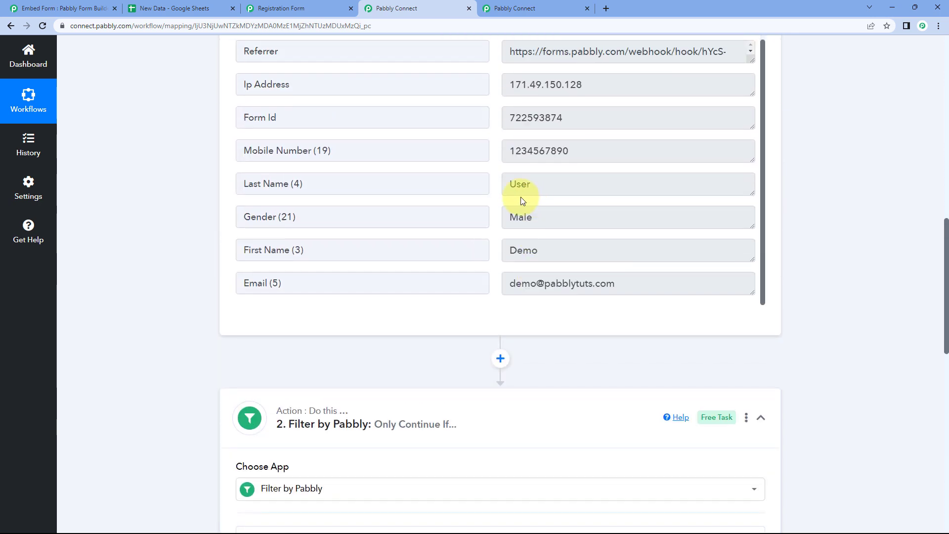
scroll(497, 172, "up", 1)
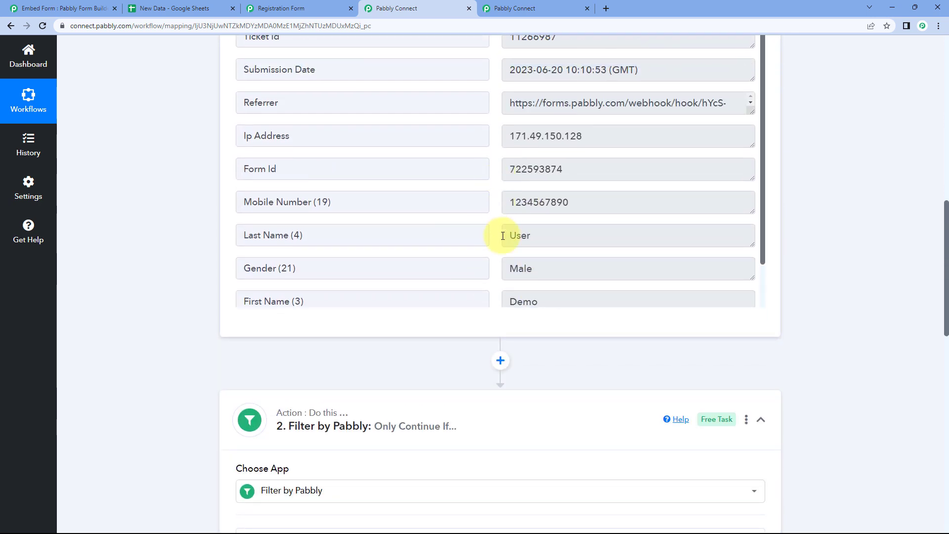
scroll(502, 333, "down", 6)
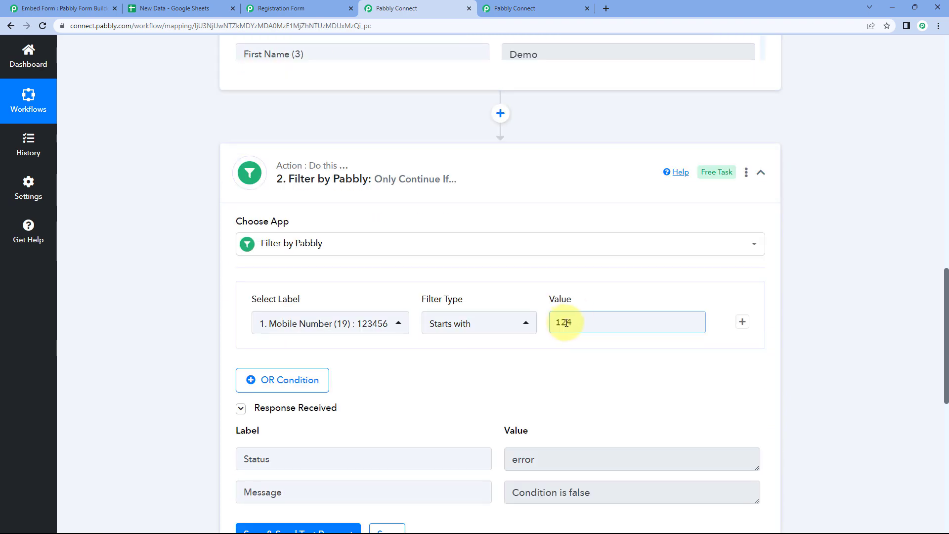
left_click(567, 322)
type("3")
left_click(536, 350)
scroll(558, 216, "up", 4)
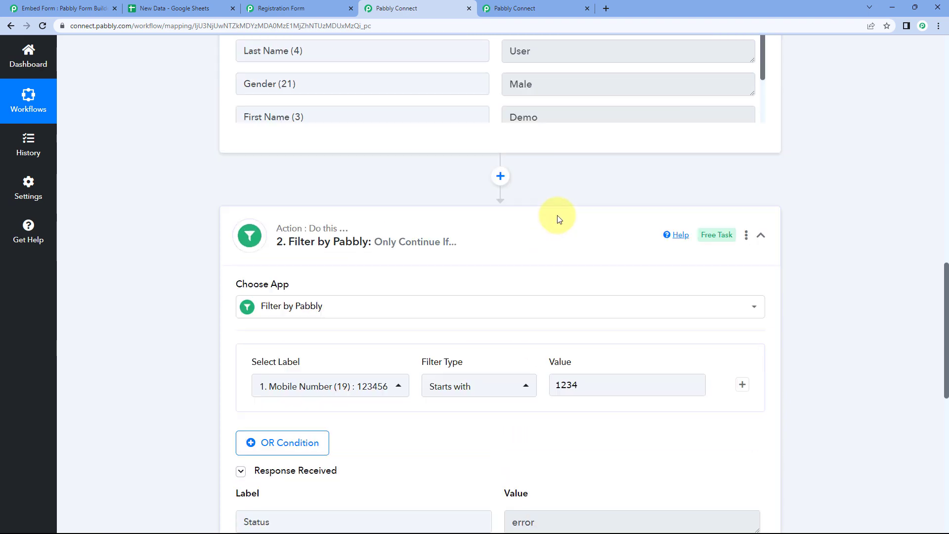
left_click_drag(511, 156, 521, 153)
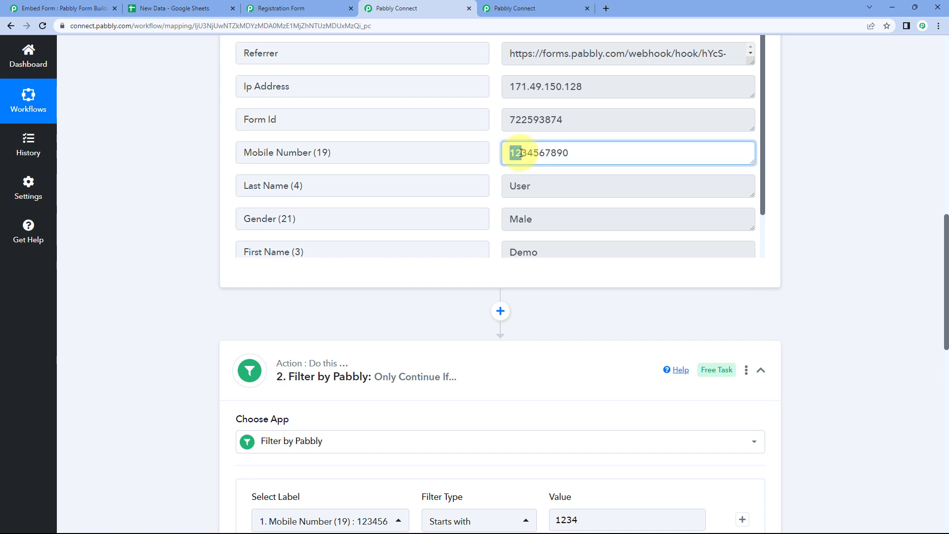
left_click(458, 313)
scroll(458, 312, "down", 6)
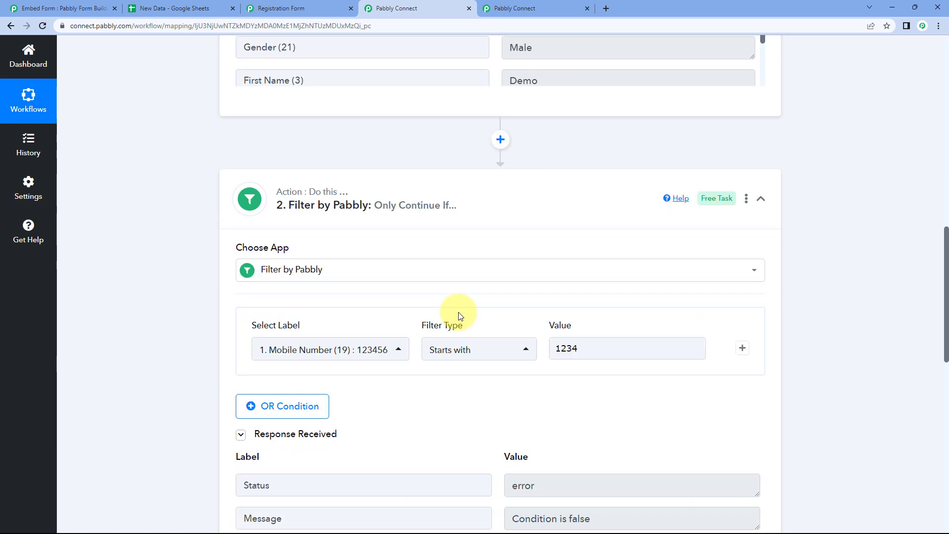
left_click(339, 436)
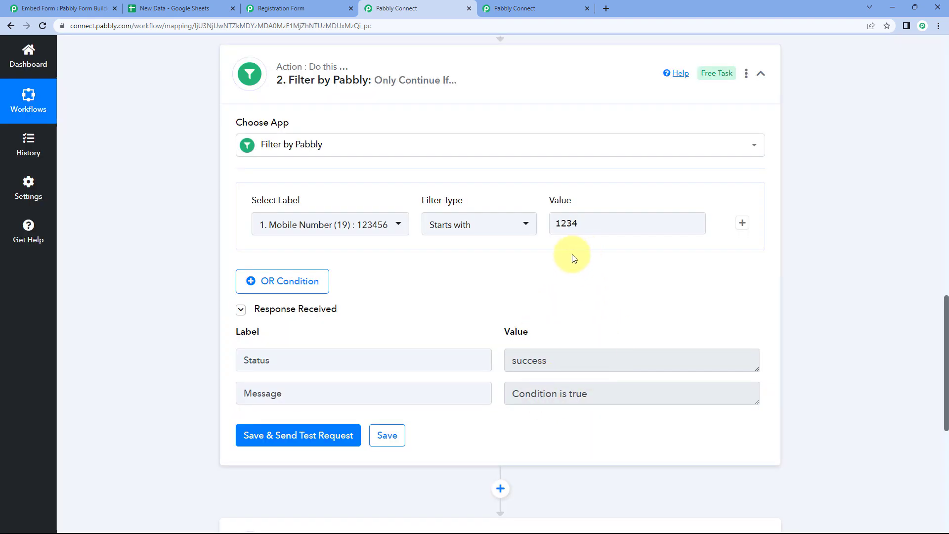
left_click(492, 225)
Switch the filter to Does not start with and test it with values 1234 and 0
scroll(467, 374, "down", 1)
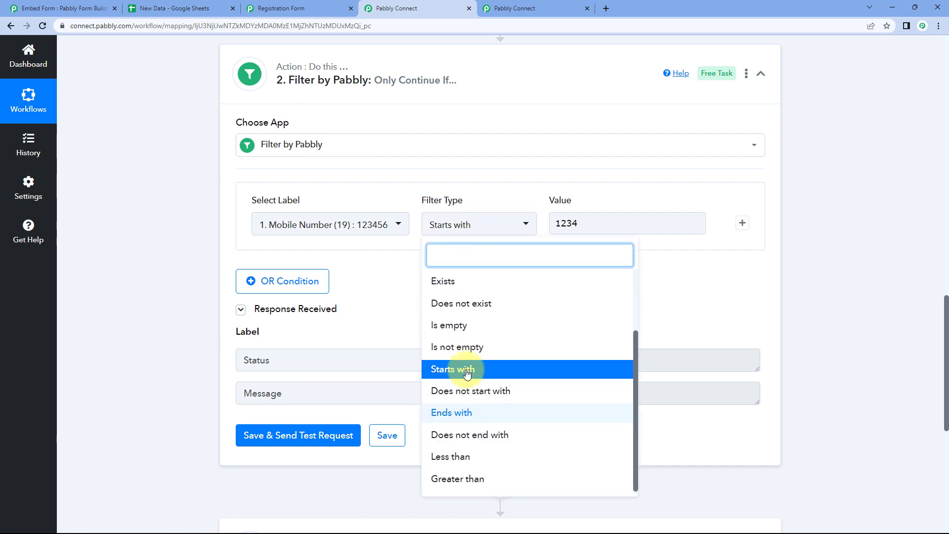
left_click(451, 389)
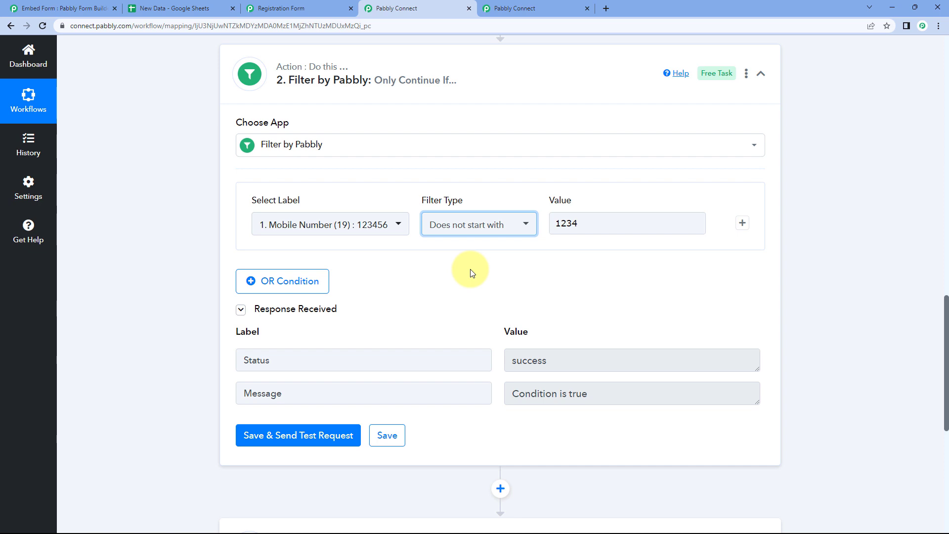
left_click(336, 435)
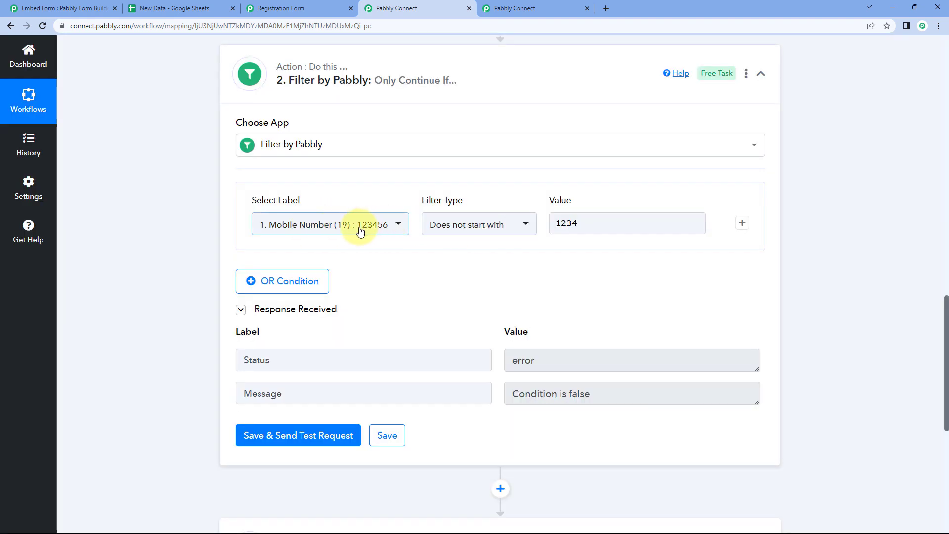
double_click(568, 224)
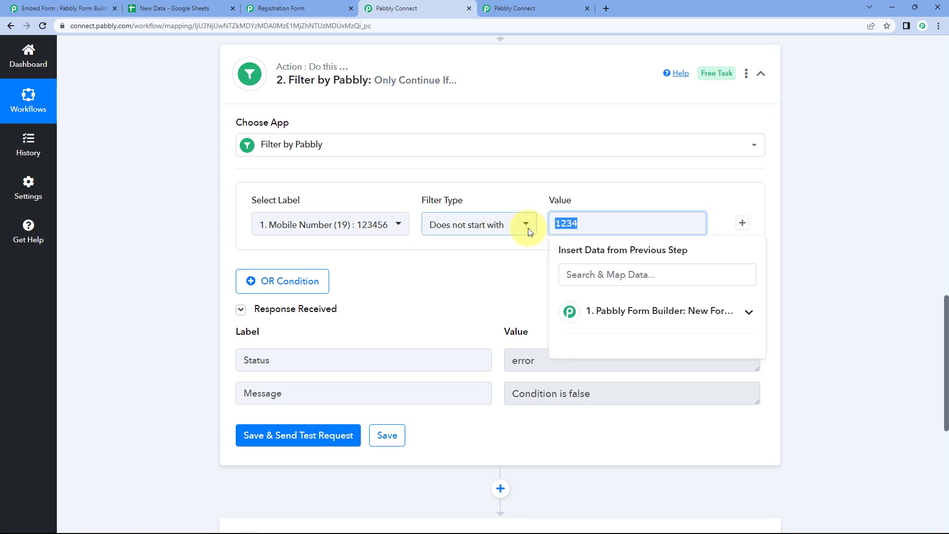
left_click(321, 435)
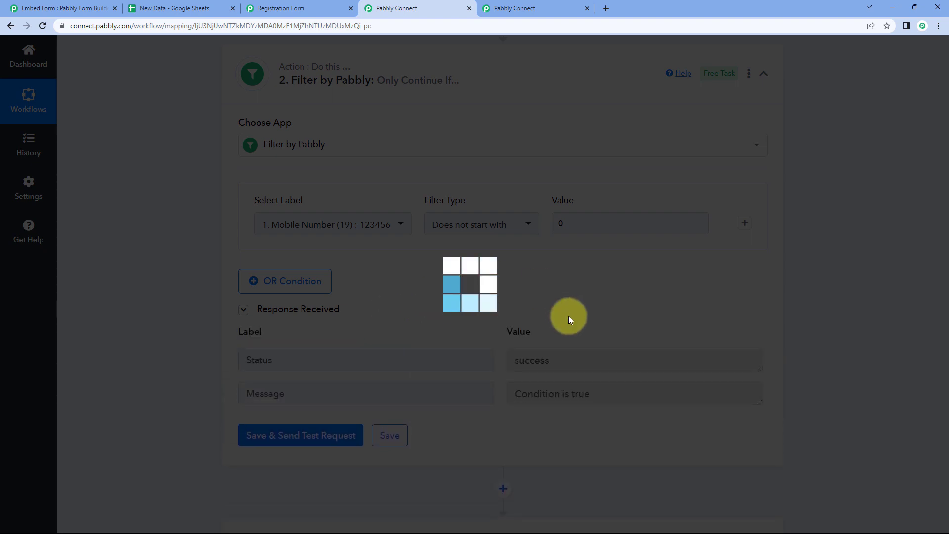
Change the value to 1 and retest, getting error: Condition is false
scroll(579, 249, "up", 5)
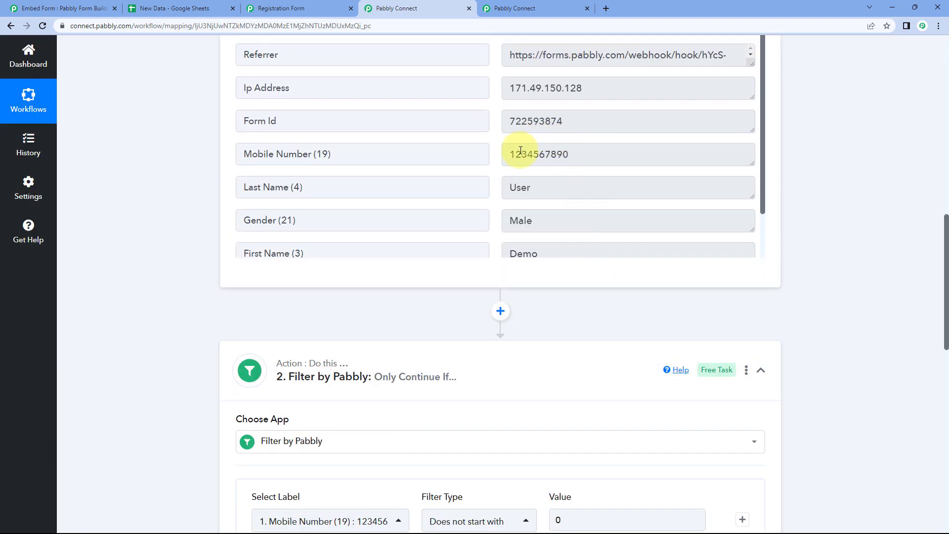
scroll(519, 392, "down", 5)
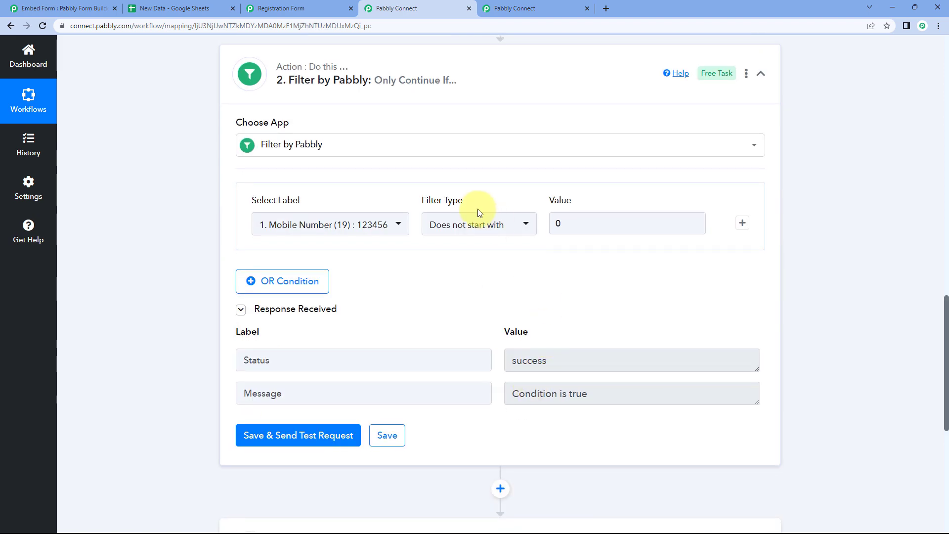
left_click(573, 221)
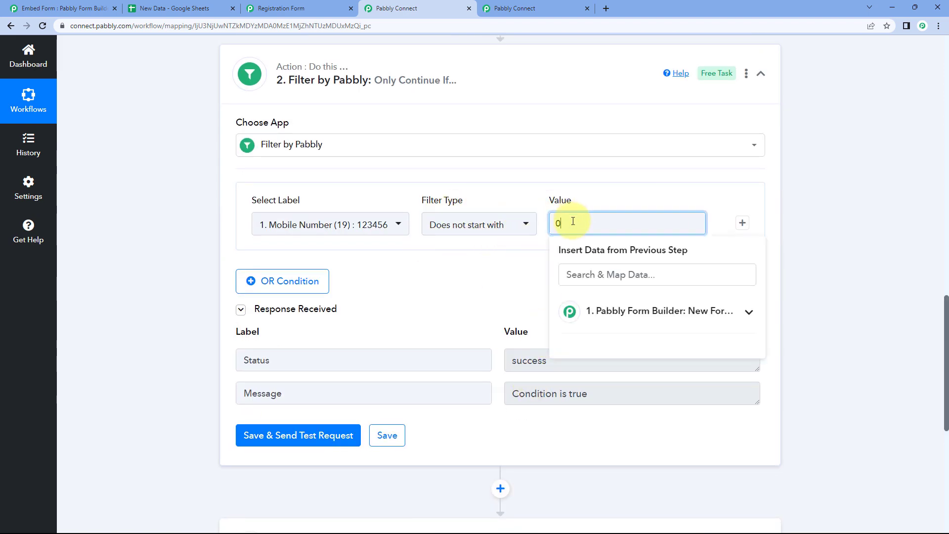
left_click(328, 434)
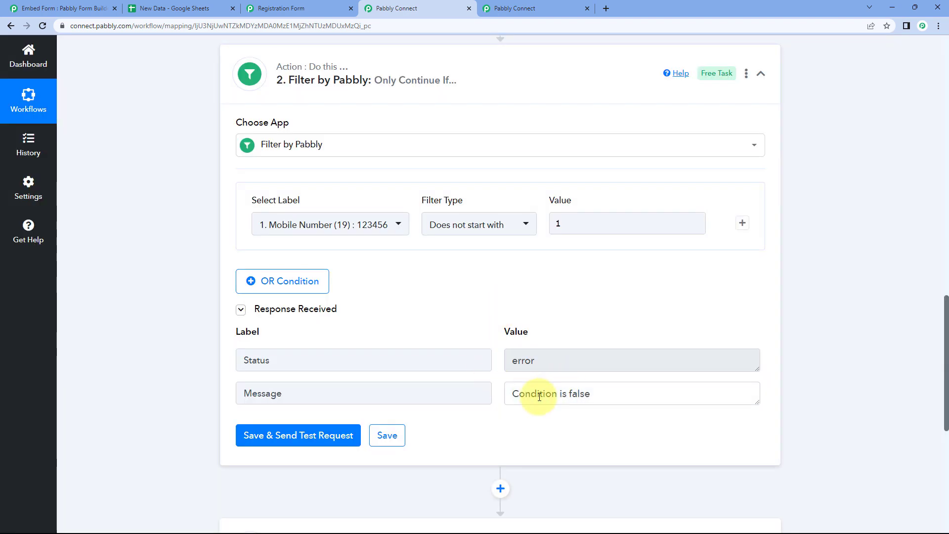
left_click(509, 394)
key("ctrl+a")
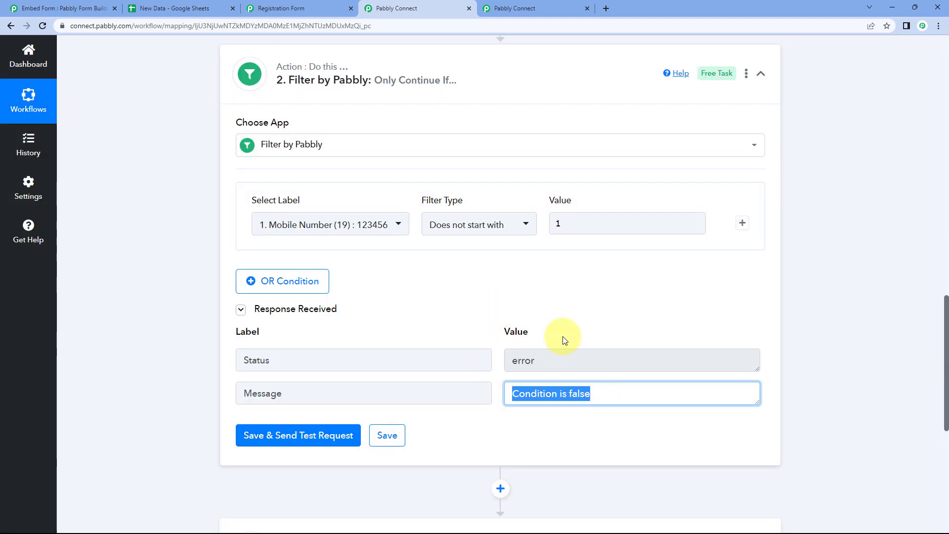
left_click(563, 324)
scroll(564, 324, "up", 8)
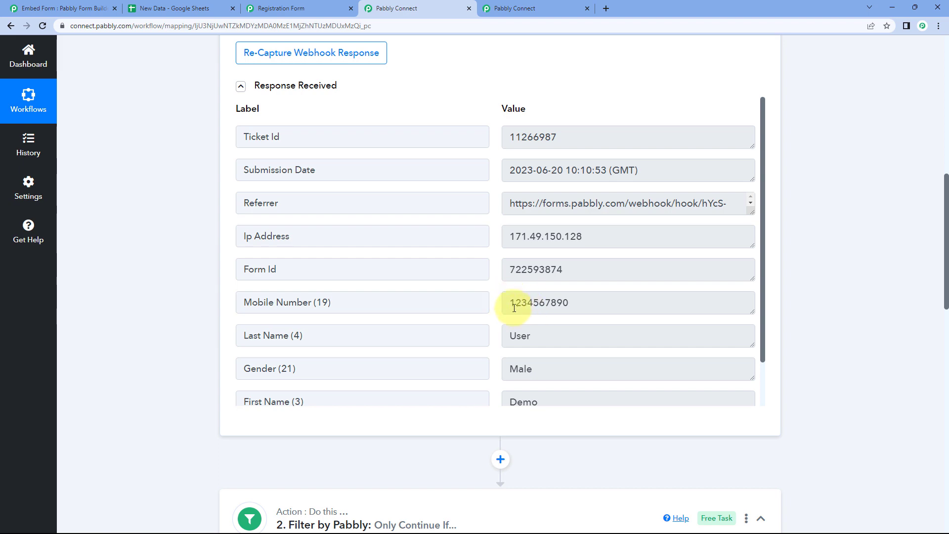
Highlight the mobile number's leading digit 1 to show why the condition fails
left_click_drag(511, 304, 517, 304)
left_click(495, 313)
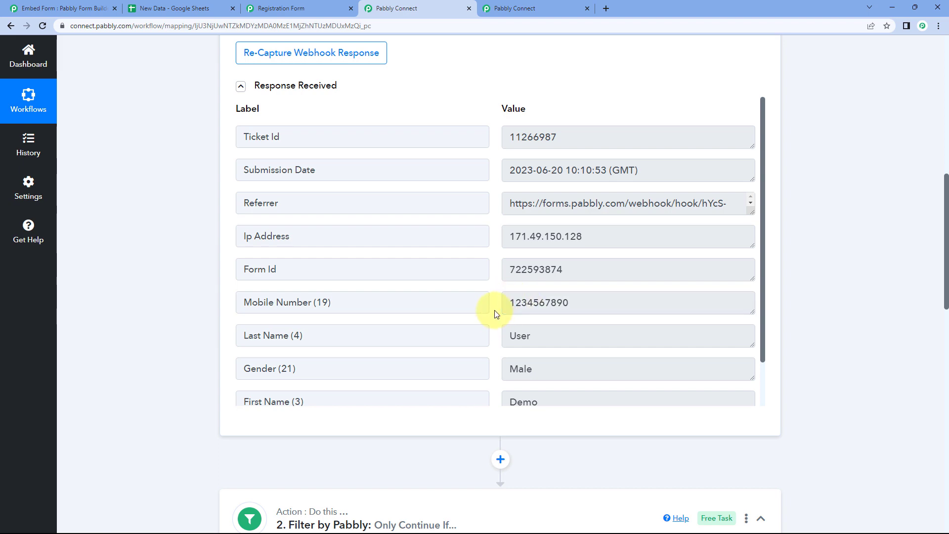
scroll(182, 335, "down", 9)
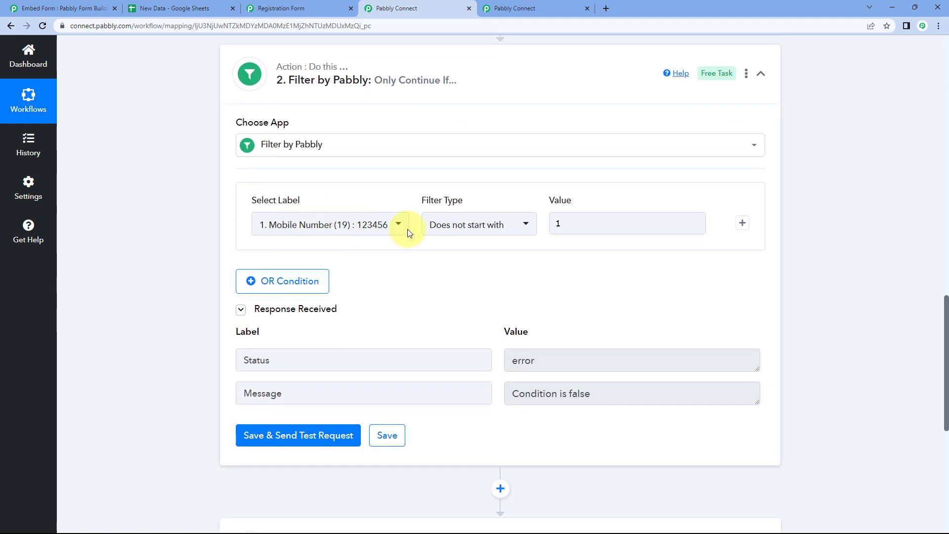
left_click(478, 224)
scroll(397, 315, "down", 1)
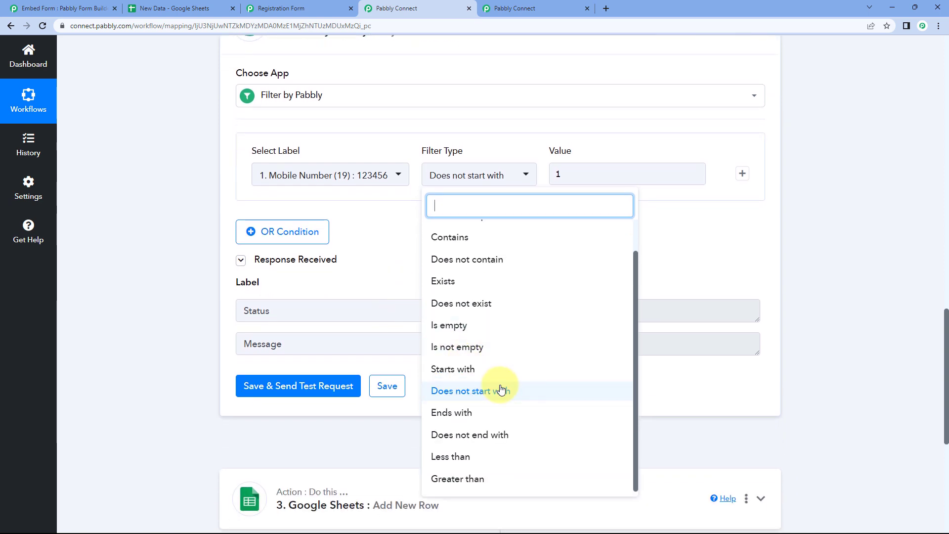
Set the Mobile Number filter to Ends with 0 and test it, returning Condition is true
left_click(486, 401)
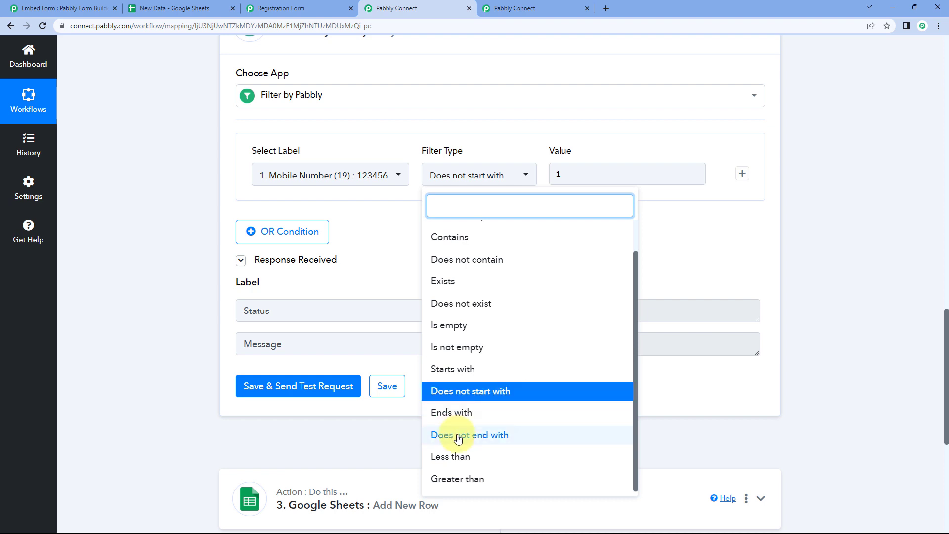
left_click(482, 420)
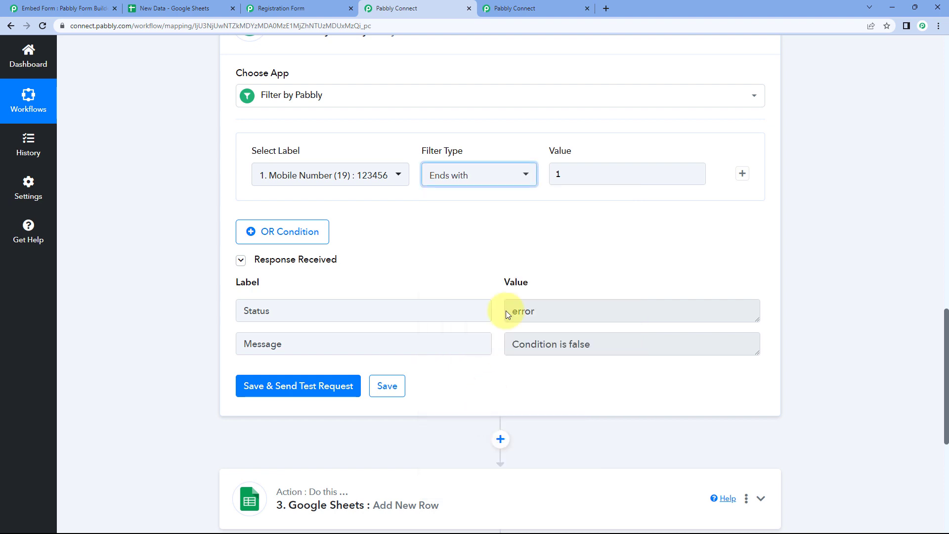
scroll(591, 237, "up", 8)
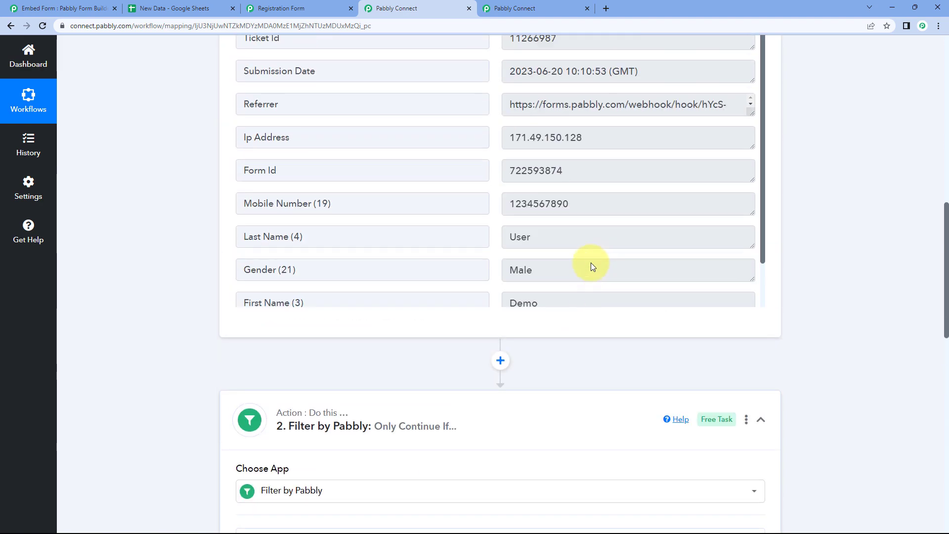
left_click(567, 203)
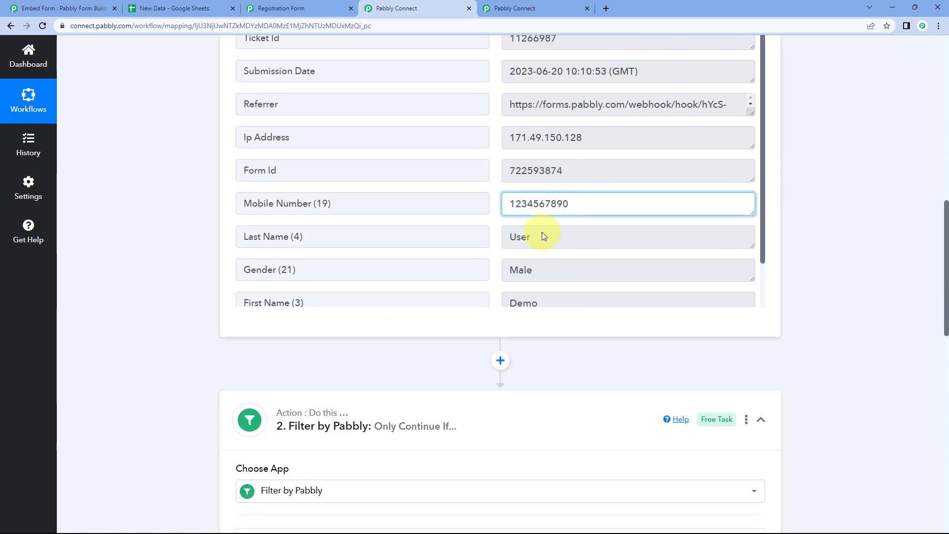
scroll(557, 375, "down", 6)
left_click(571, 271)
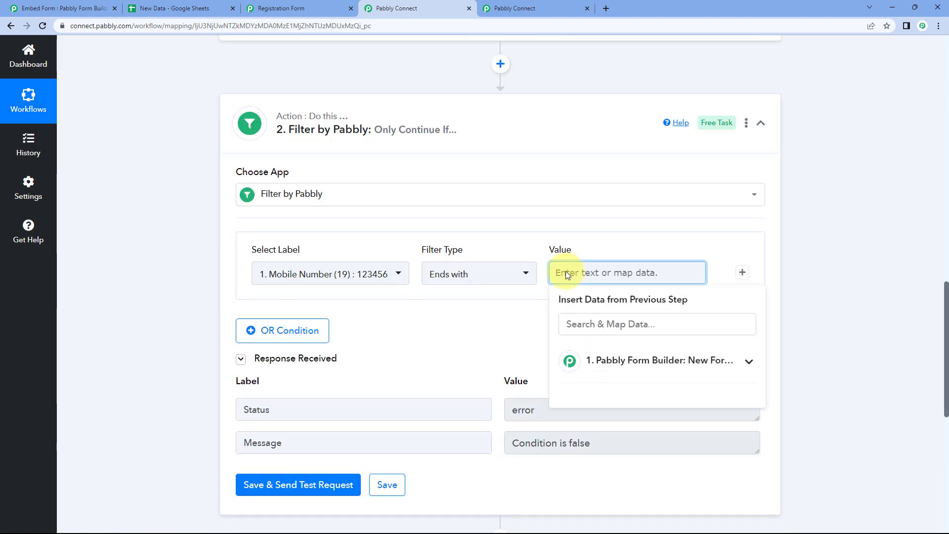
left_click(319, 484)
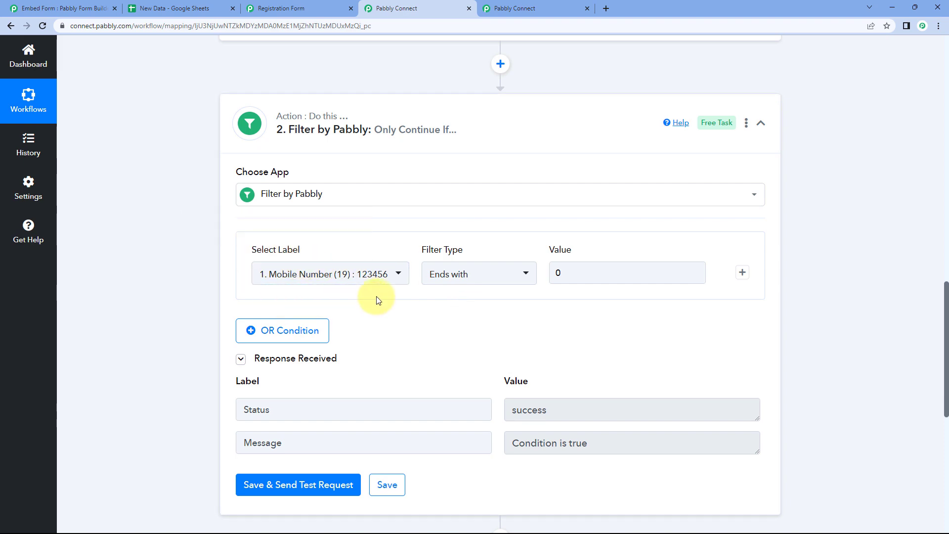
scroll(533, 245, "up", 5)
scroll(483, 387, "down", 5)
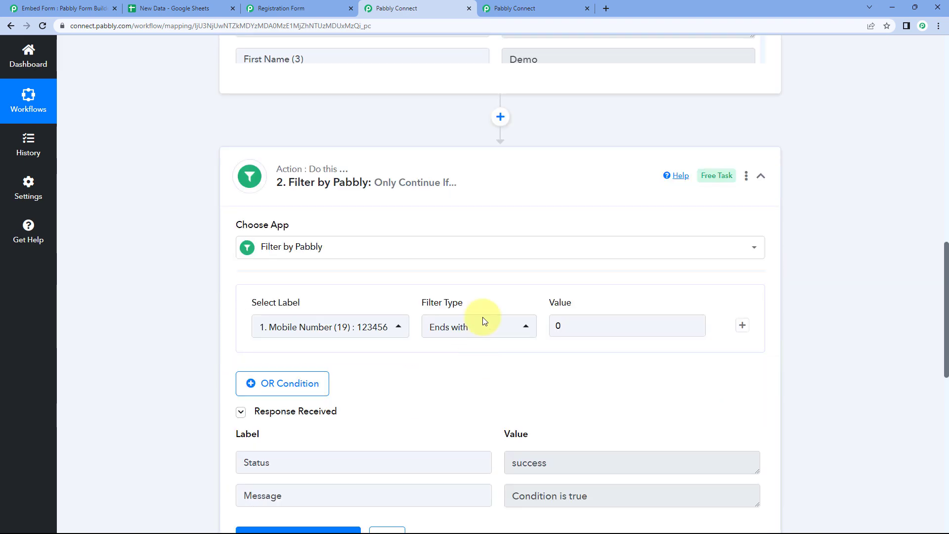
left_click(380, 275)
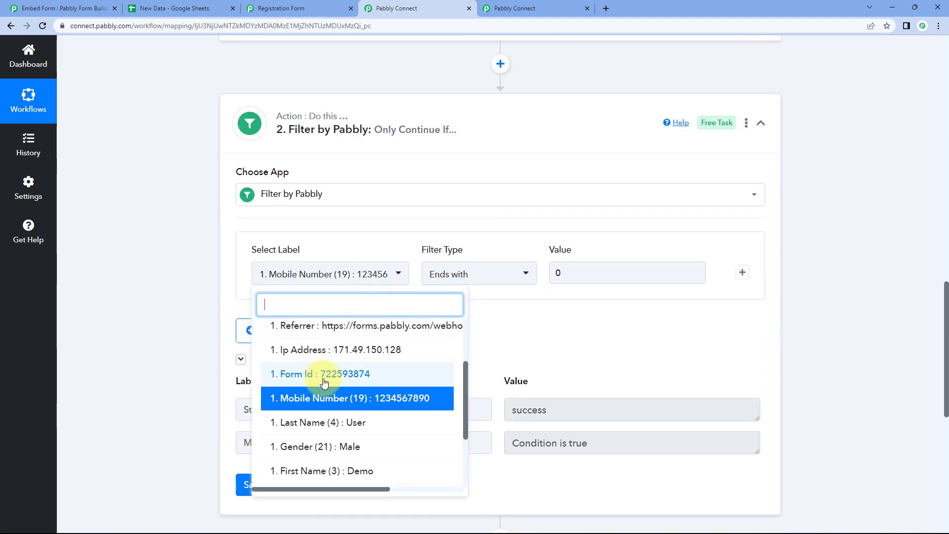
Filter on Last Name (value User) ending with 'r' and test it
left_click(322, 424)
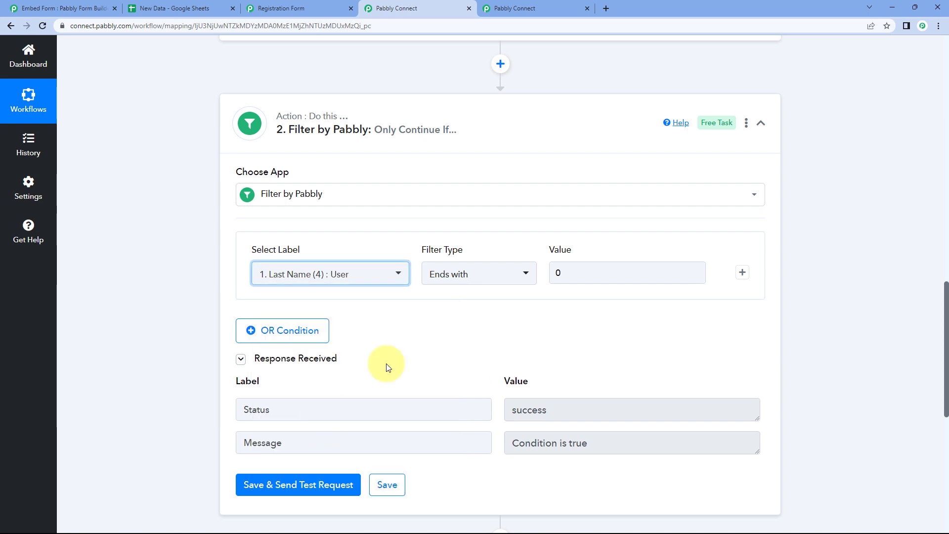
scroll(424, 286, "up", 5)
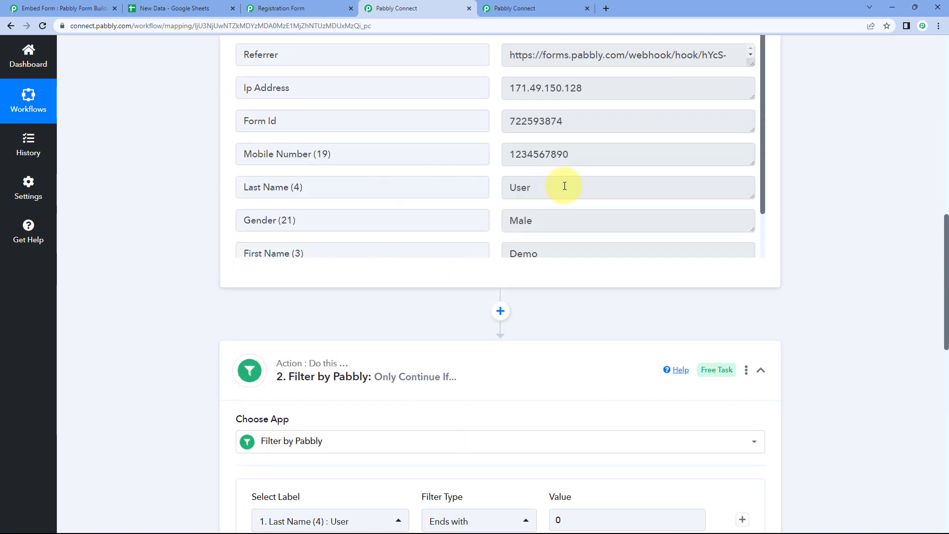
left_click_drag(564, 186, 501, 188)
left_click(496, 189)
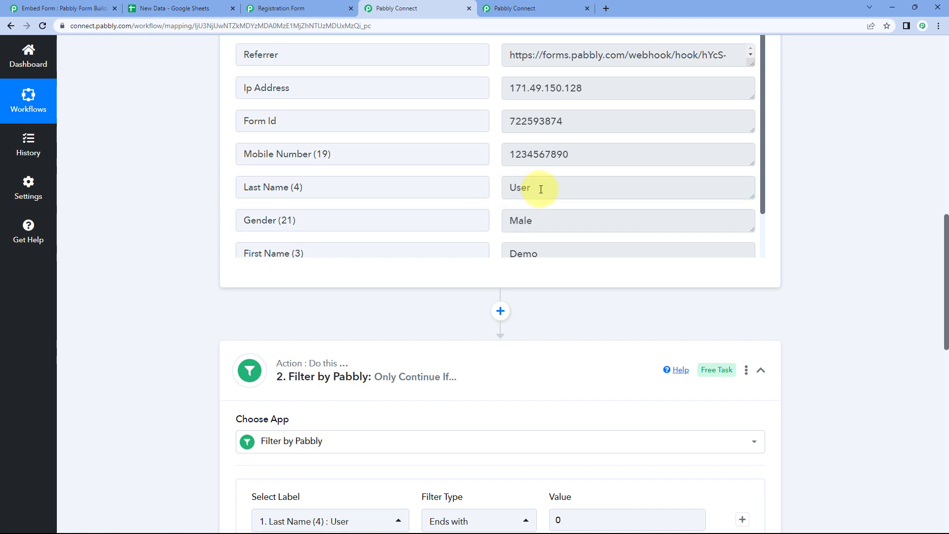
scroll(483, 366, "down", 3)
left_click(575, 374)
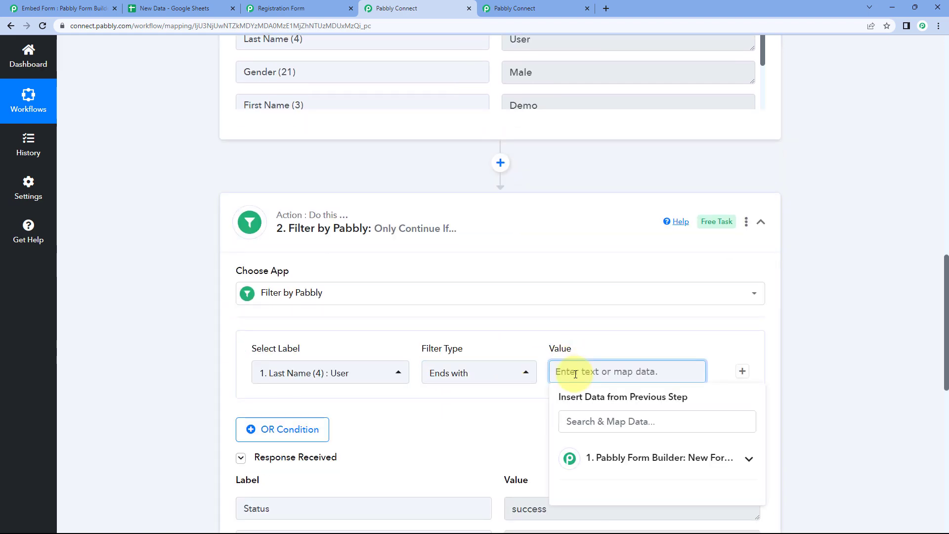
type("r")
scroll(483, 339, "down", 5)
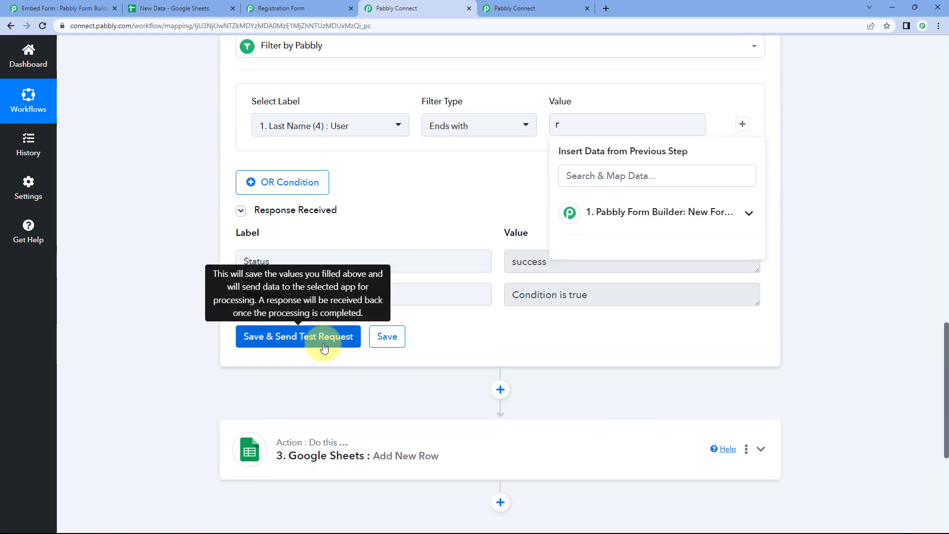
left_click(322, 344)
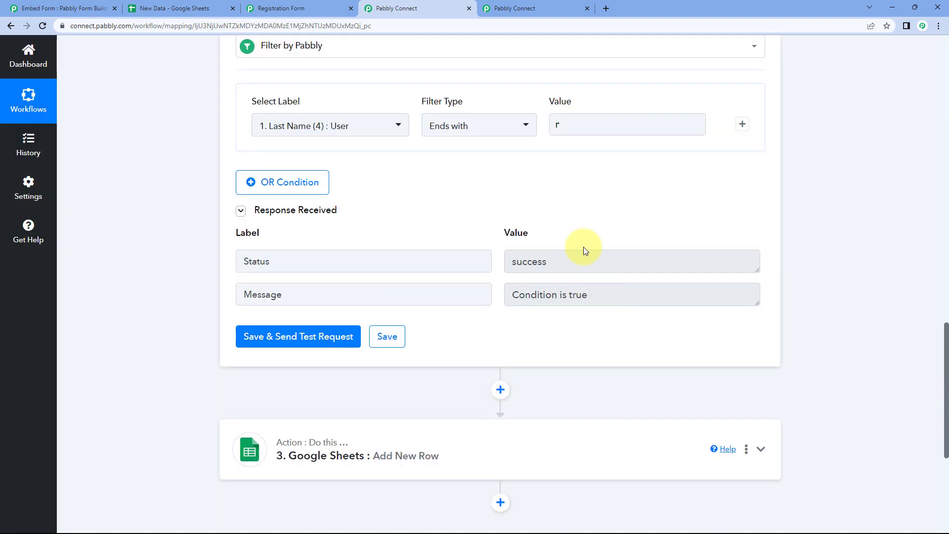
Change the ends-with value to 'er' and retest, which passes
scroll(576, 232, "up", 8)
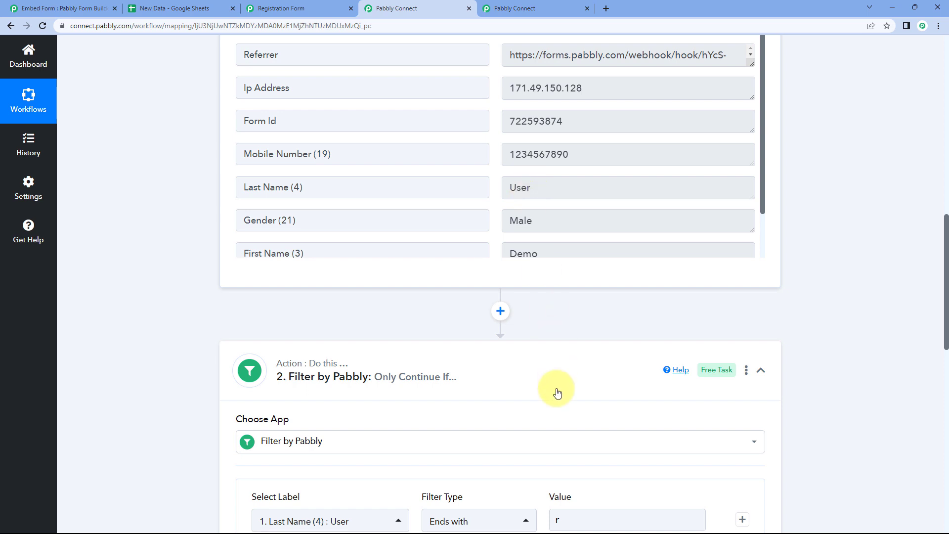
scroll(557, 392, "down", 4)
left_click(555, 323)
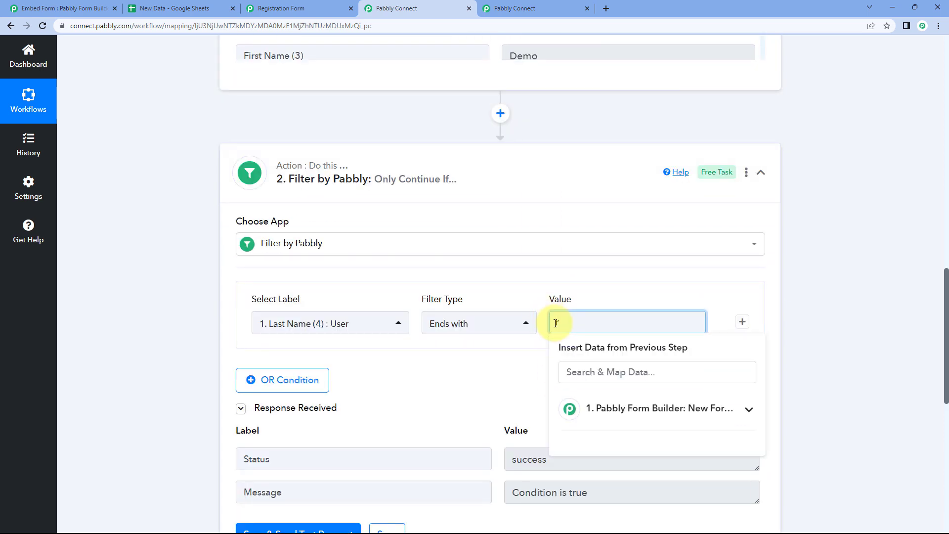
type("er")
left_click(465, 367)
scroll(349, 447, "down", 2)
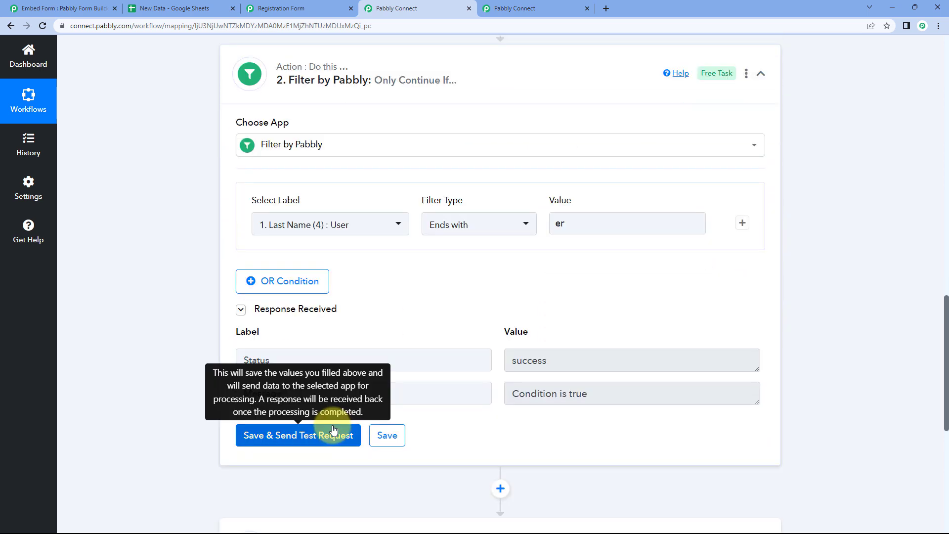
left_click(334, 431)
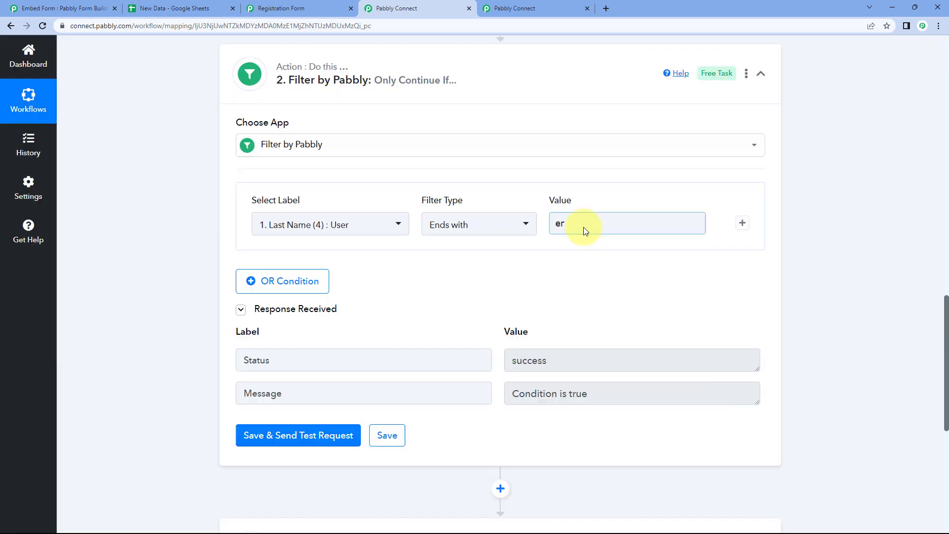
Test ends-with 'U', which fails with Condition is false since the name ends in r
left_click(584, 226)
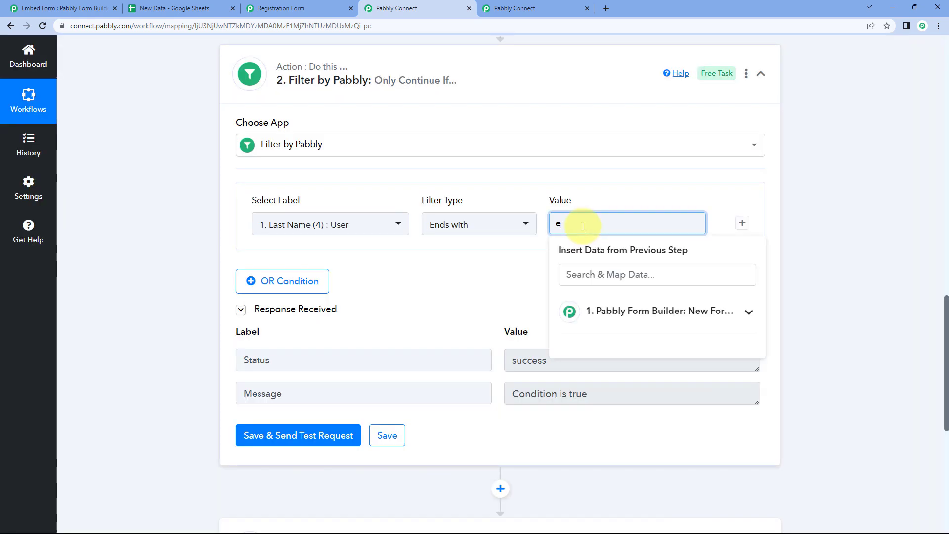
type("U")
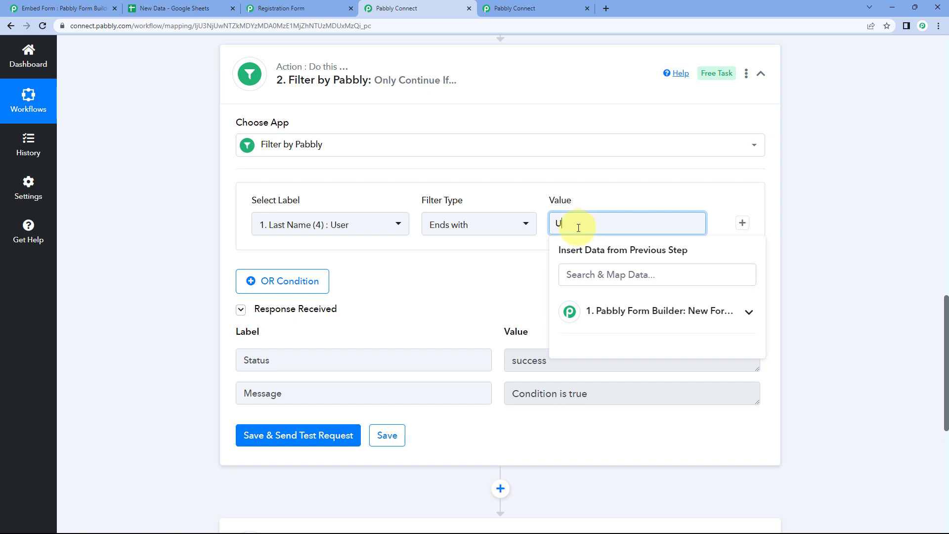
left_click(318, 436)
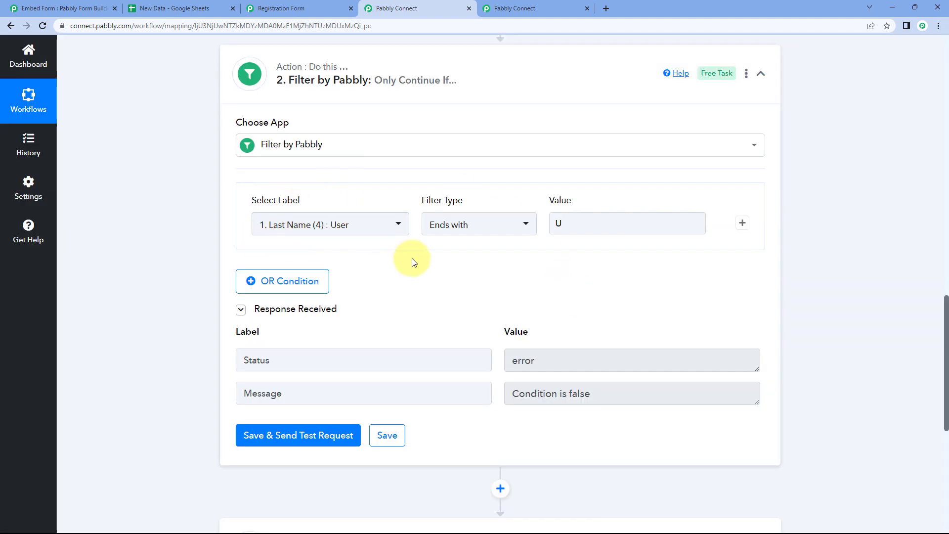
scroll(468, 286, "up", 9)
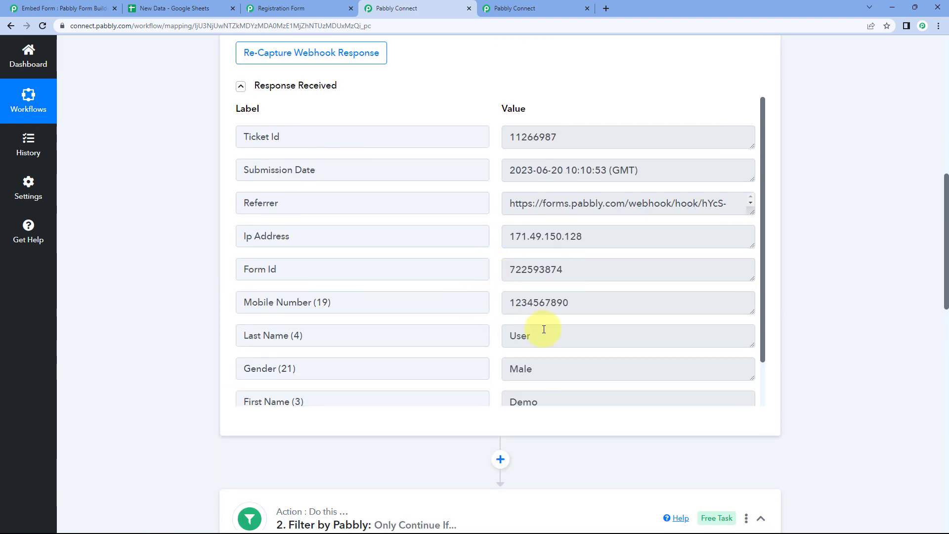
scroll(542, 339, "down", 4)
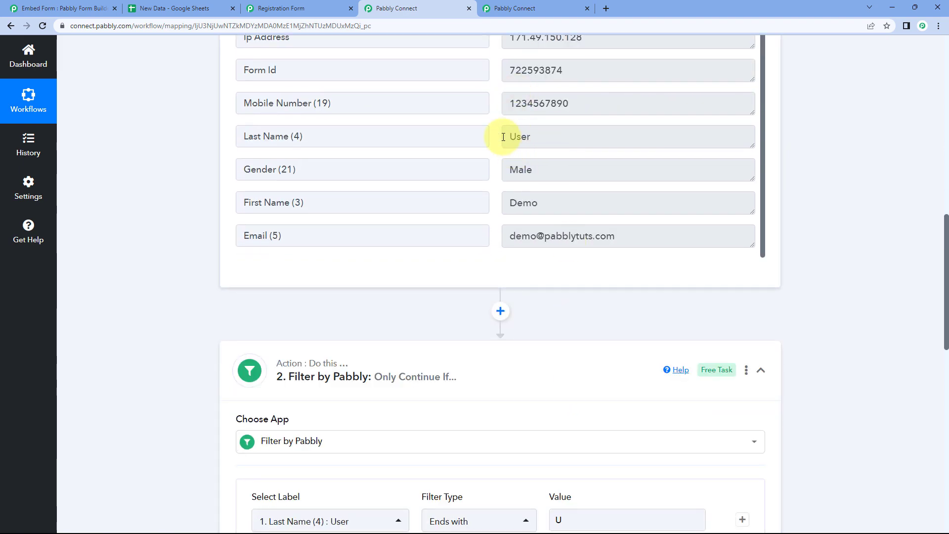
left_click_drag(545, 138, 527, 137)
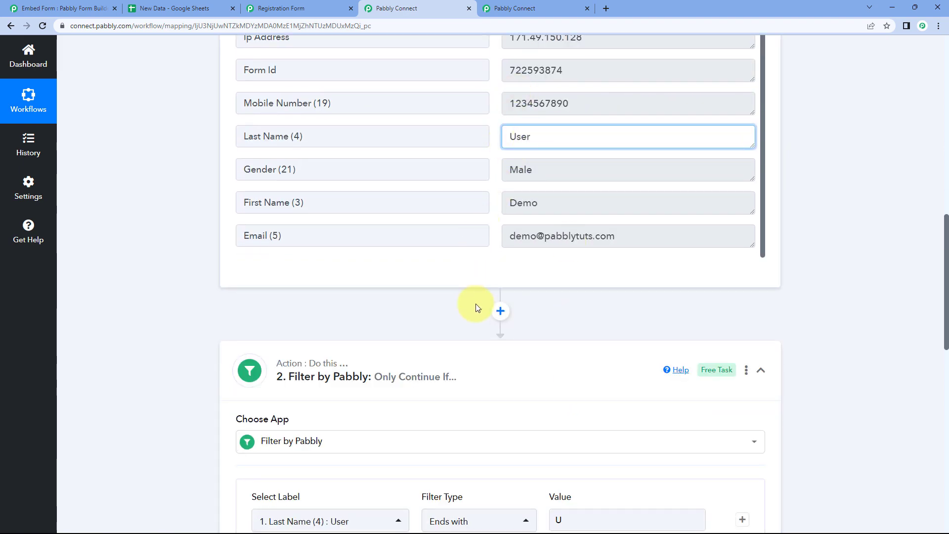
scroll(477, 307, "down", 5)
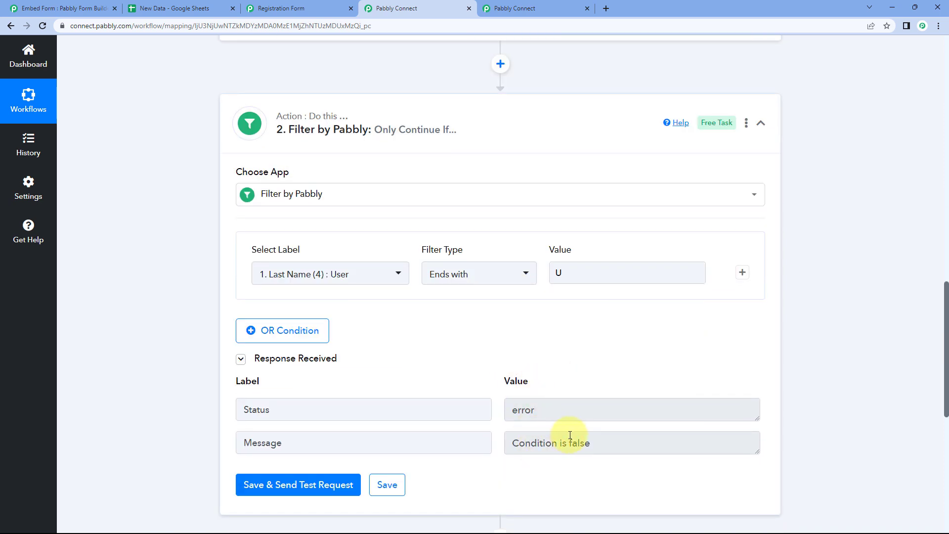
Switch the filter type to Less than and filter on Mobile Number again
left_click(506, 276)
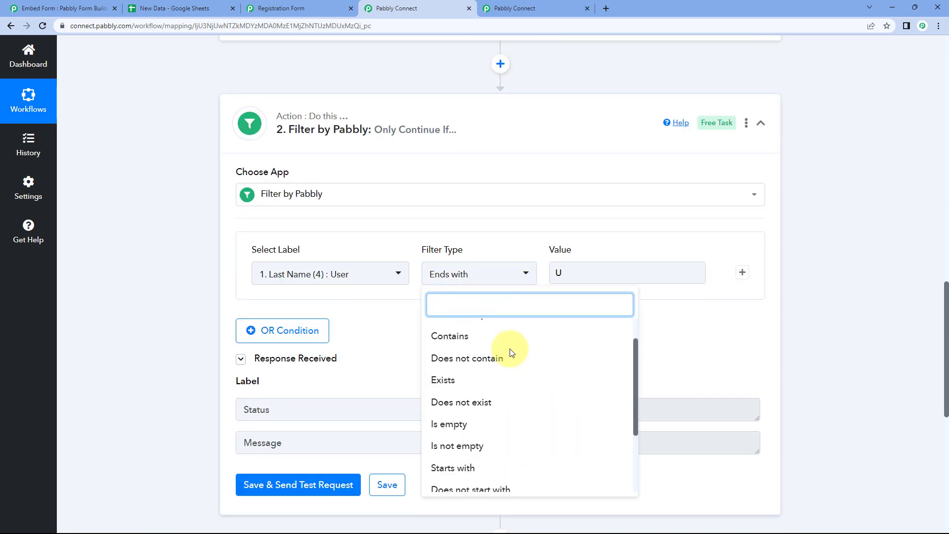
scroll(492, 363, "down", 2)
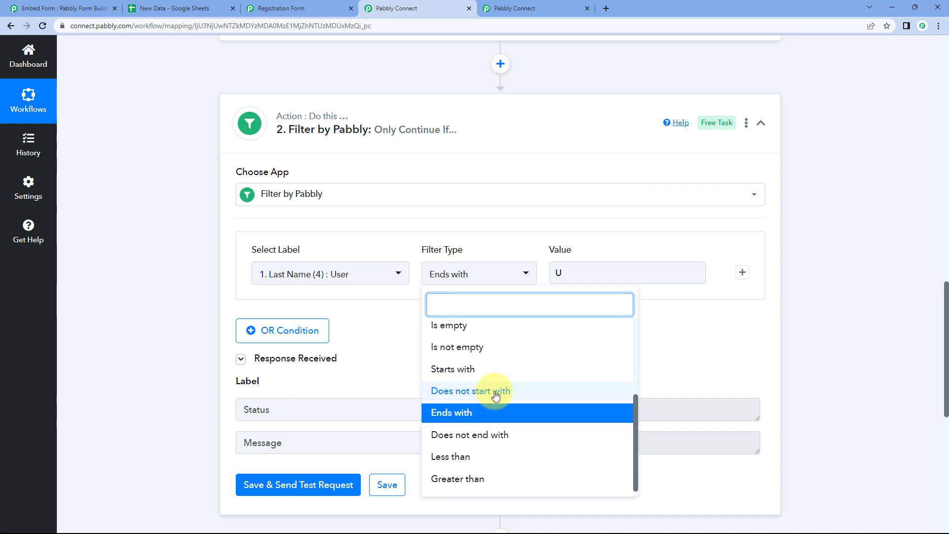
left_click(458, 460)
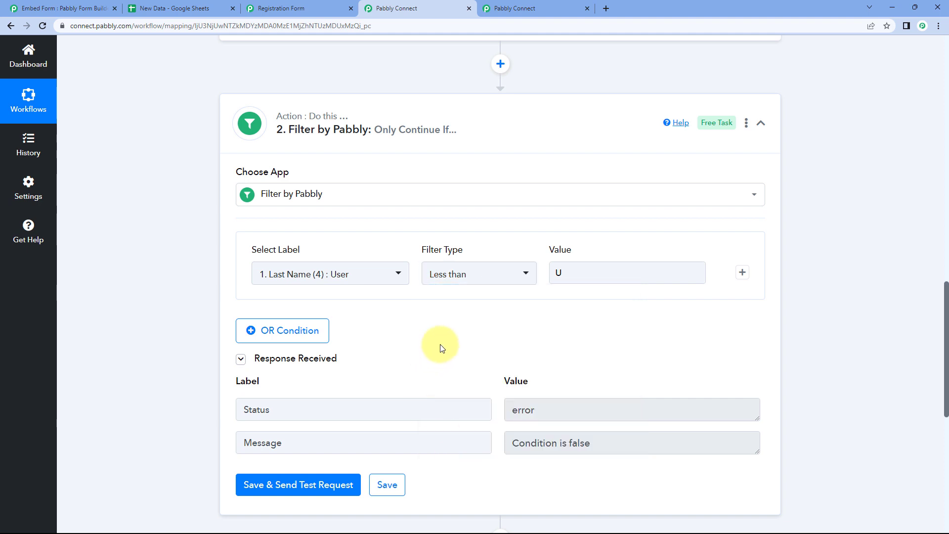
left_click(378, 280)
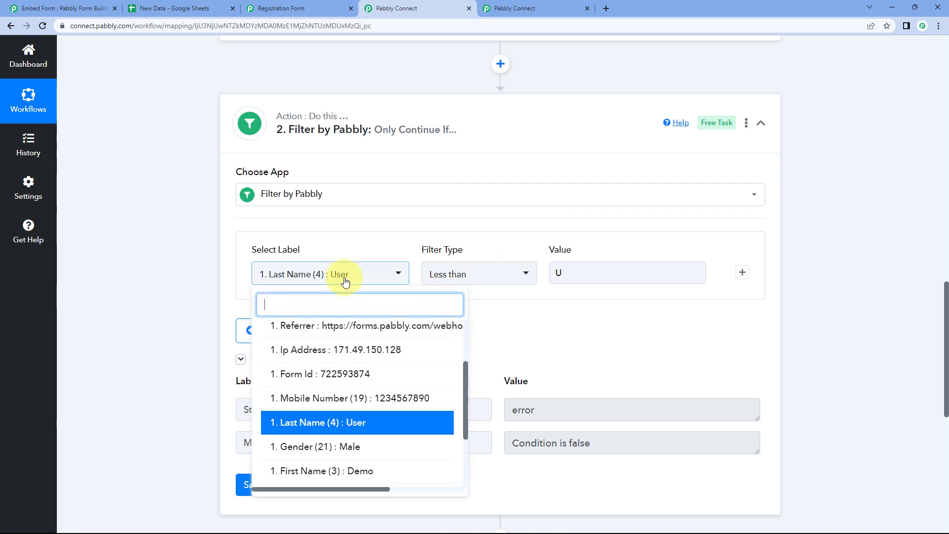
scroll(336, 411, "down", 1)
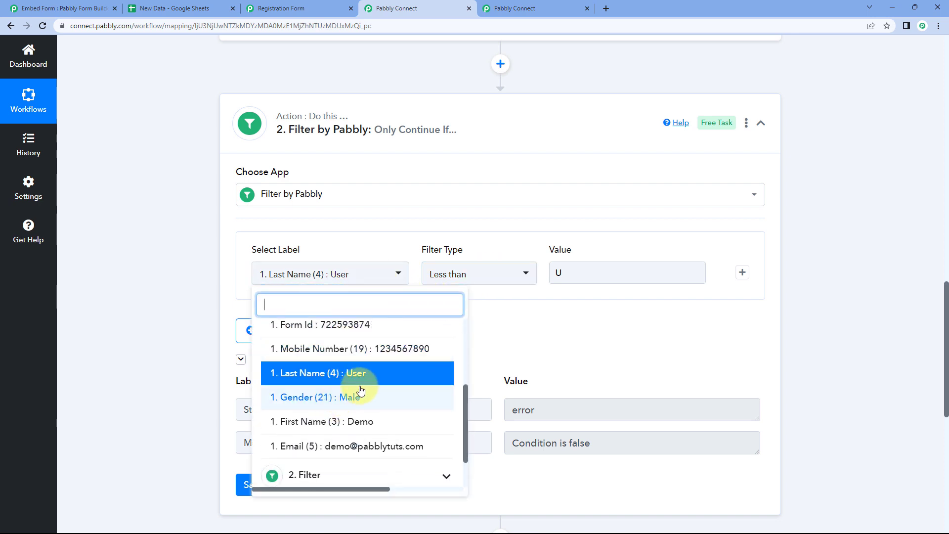
scroll(359, 391, "up", 1)
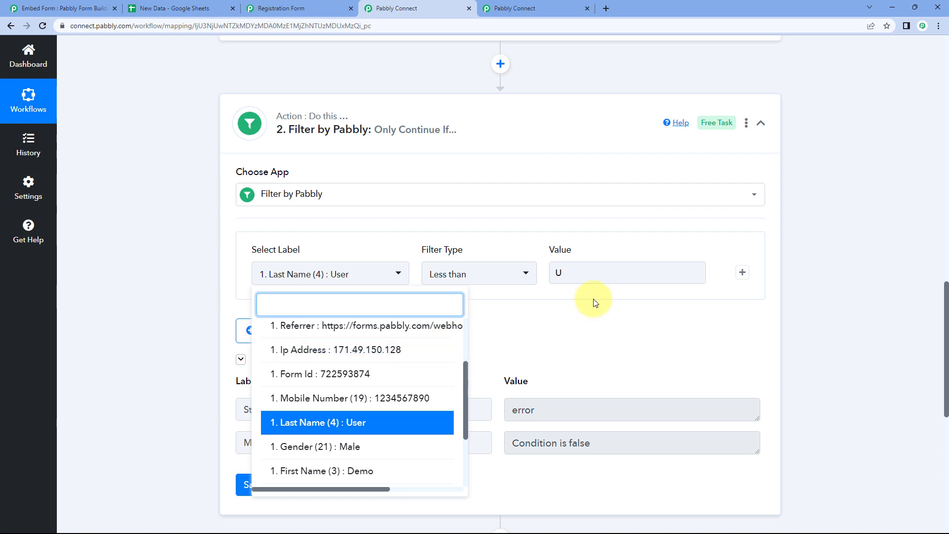
left_click(388, 398)
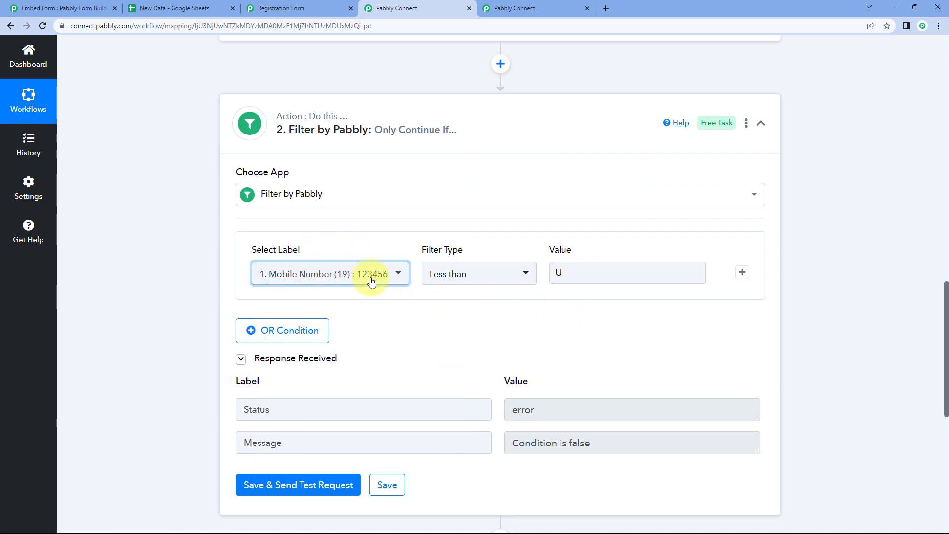
left_click(573, 272)
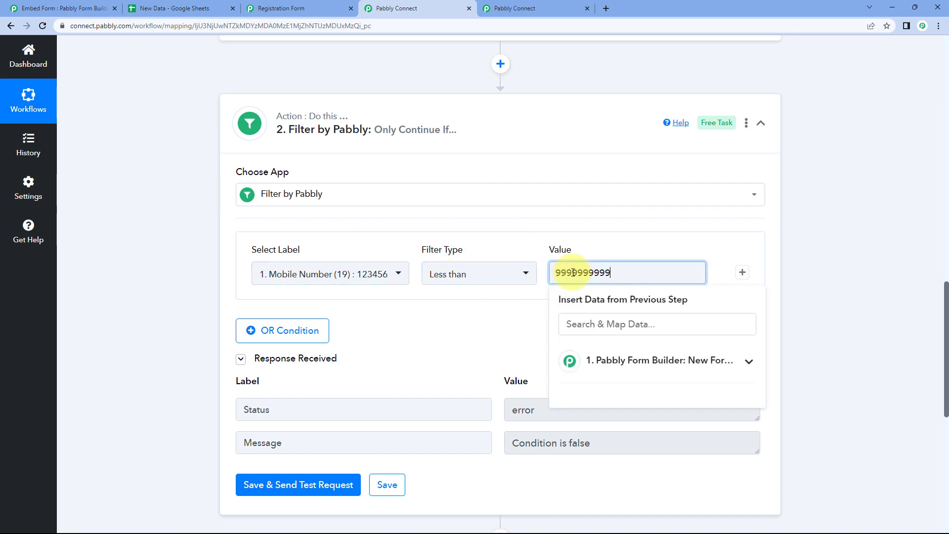
left_click(494, 320)
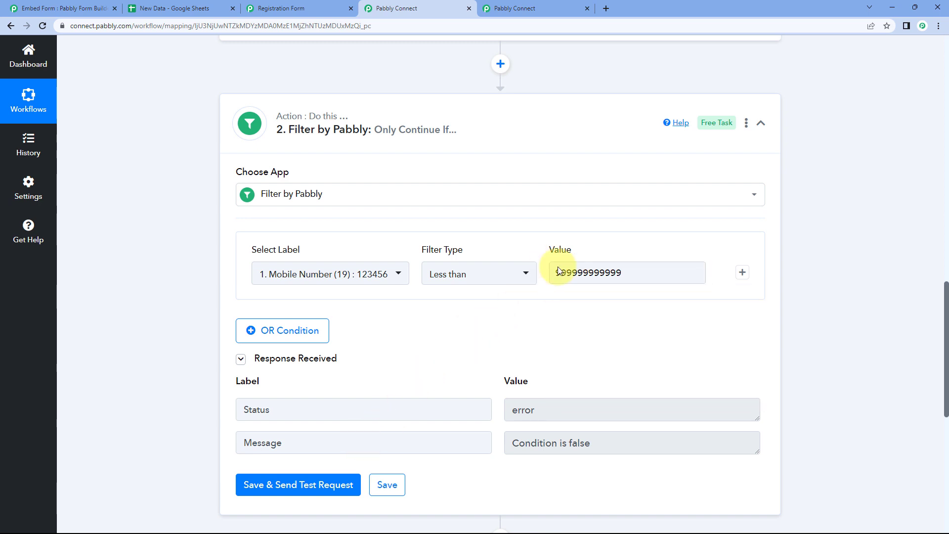
left_click(639, 272)
double_click(639, 273)
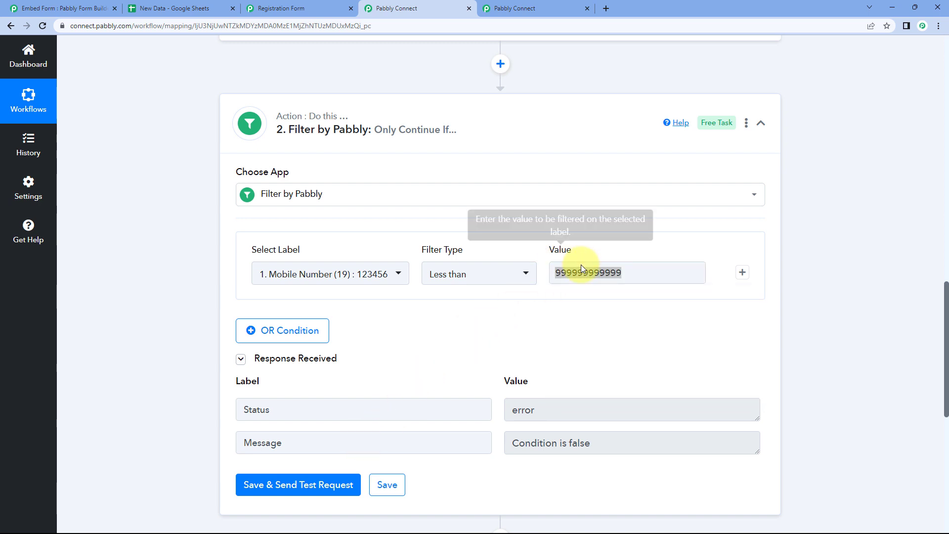
left_click(533, 303)
left_click(588, 275)
left_click(286, 281)
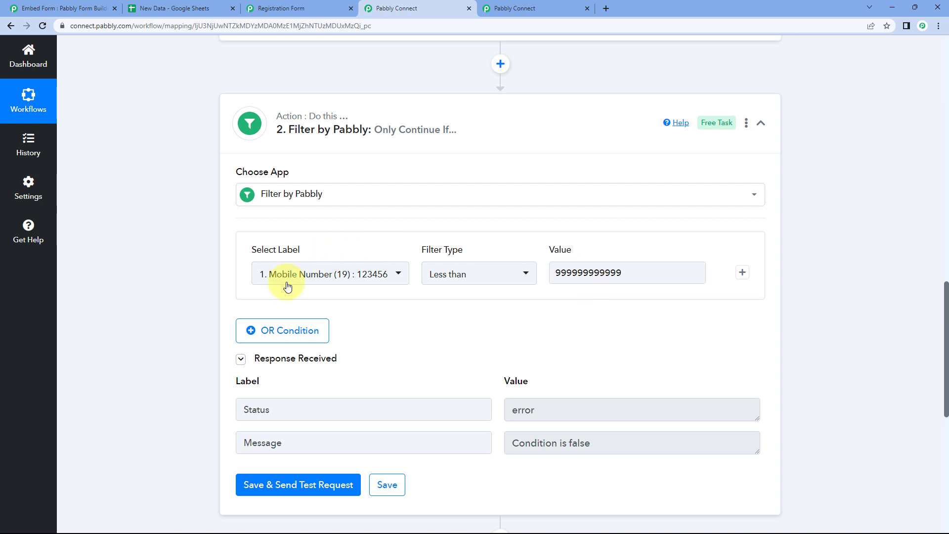
scroll(421, 312, "up", 5)
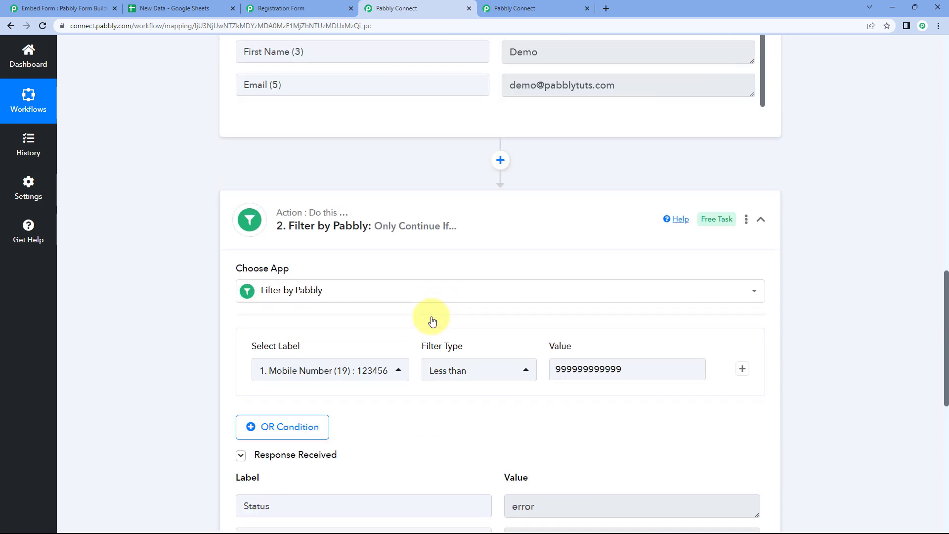
double_click(575, 102)
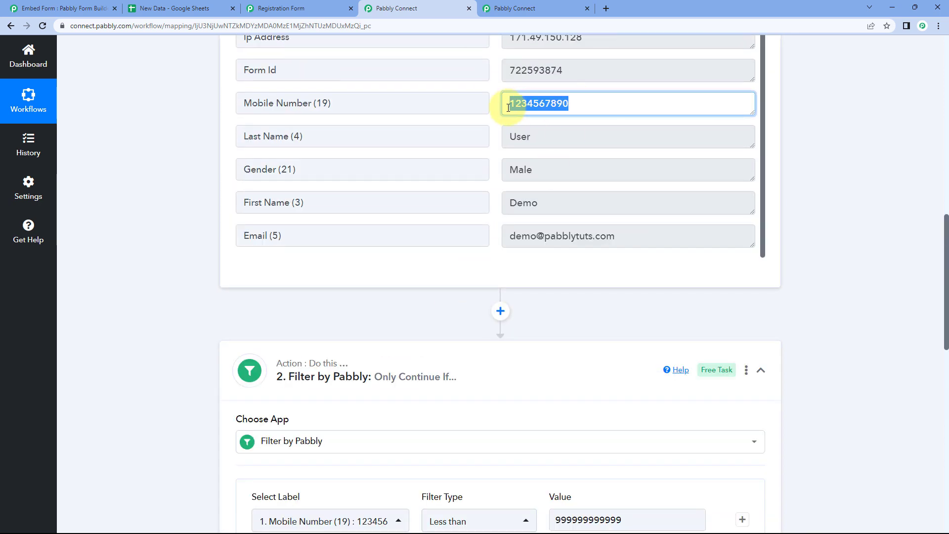
left_click(494, 111)
scroll(576, 309, "down", 6)
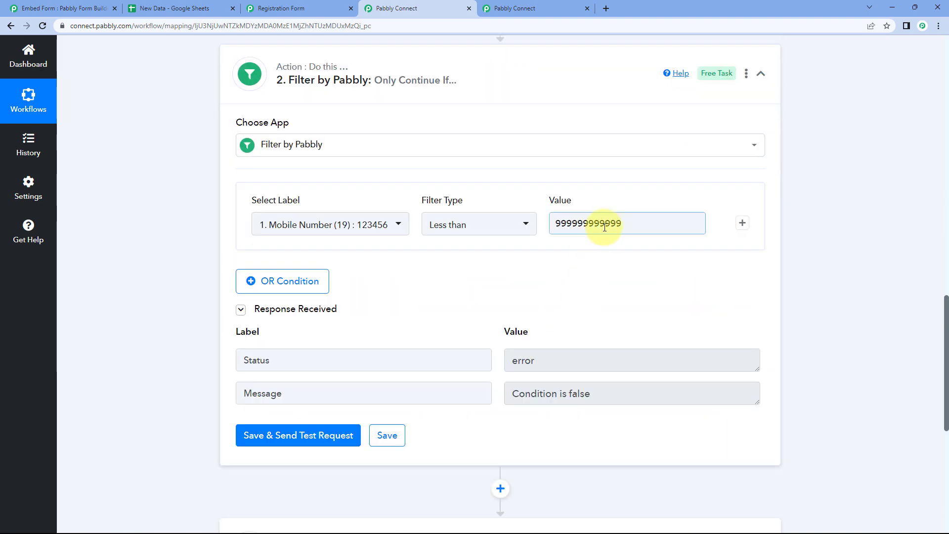
left_click(449, 374)
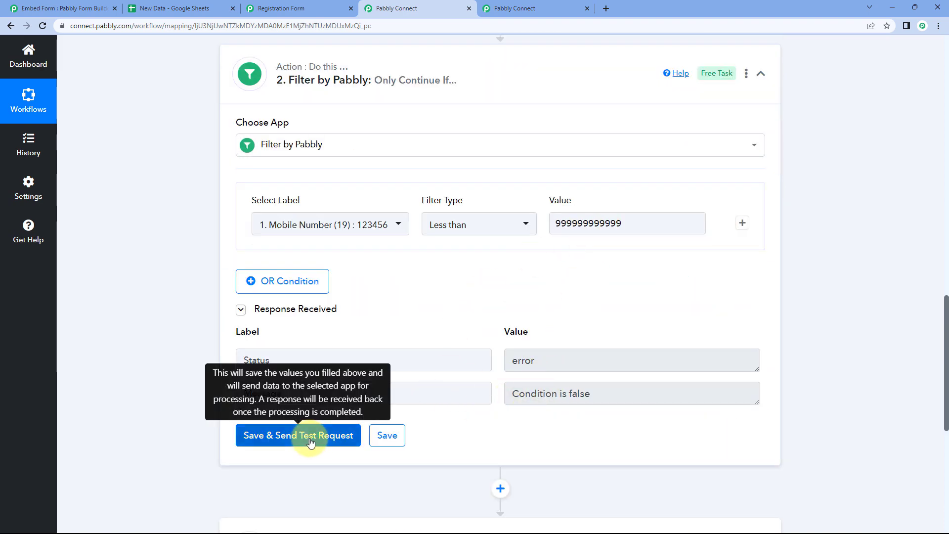
left_click(310, 437)
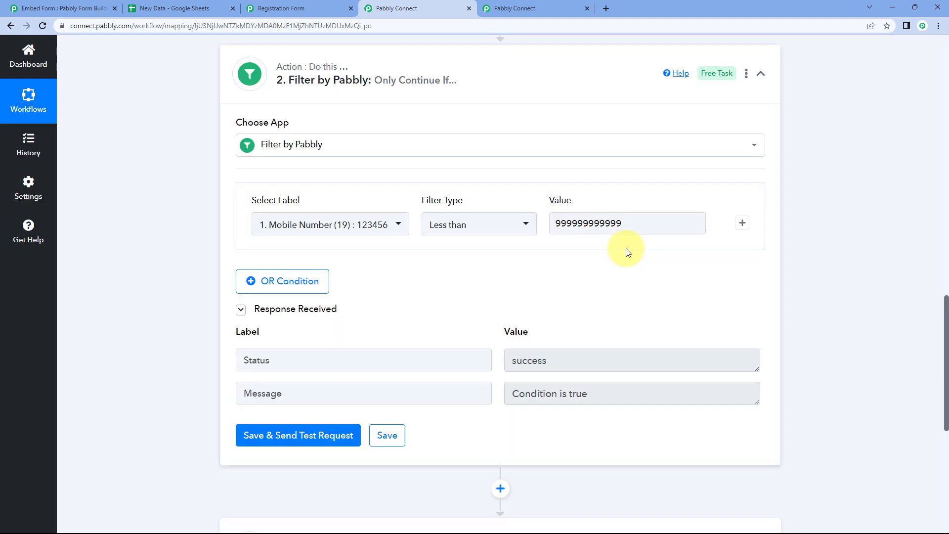
Lower the value to 10 and retest, getting error: Condition is false
double_click(624, 224)
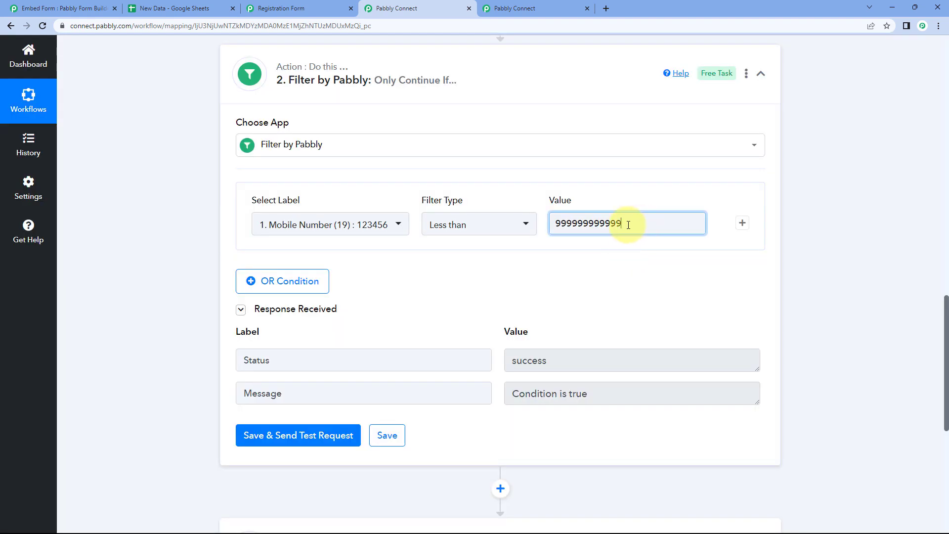
type("10")
left_click(480, 261)
scroll(494, 257, "up", 6)
left_click_drag(569, 154, 521, 157)
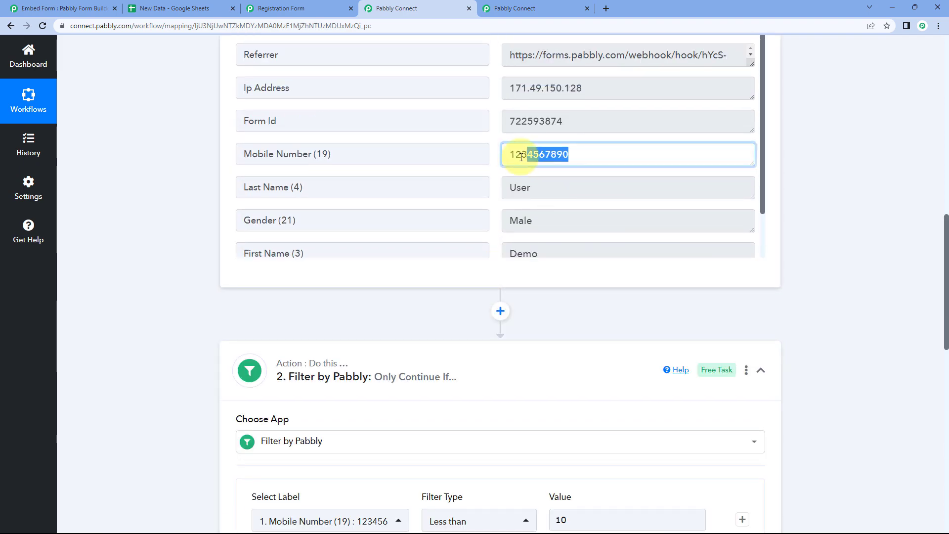
left_click(497, 156)
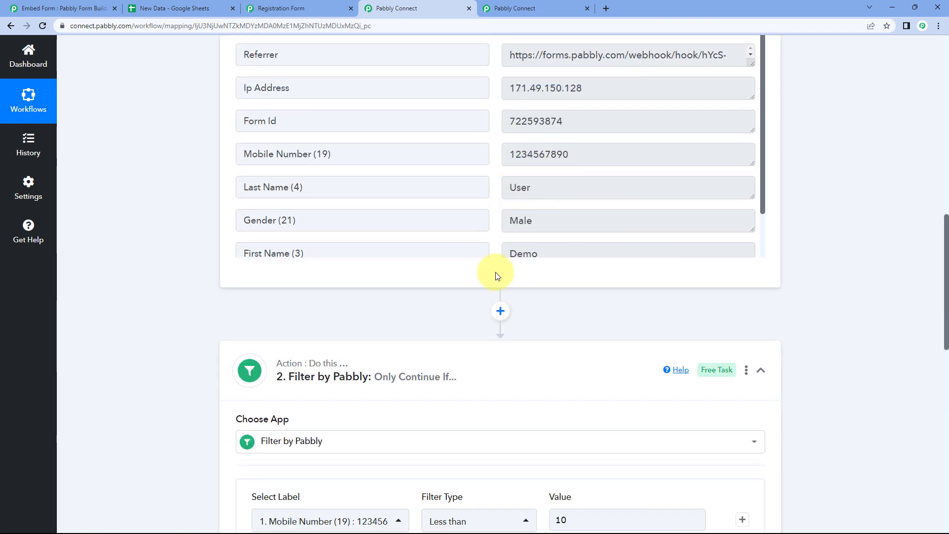
scroll(558, 298, "down", 5)
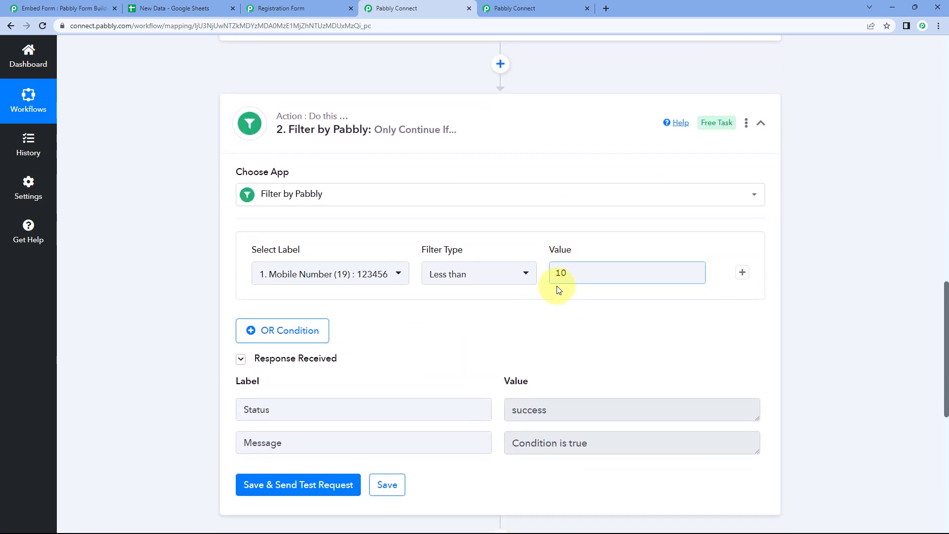
left_click(332, 486)
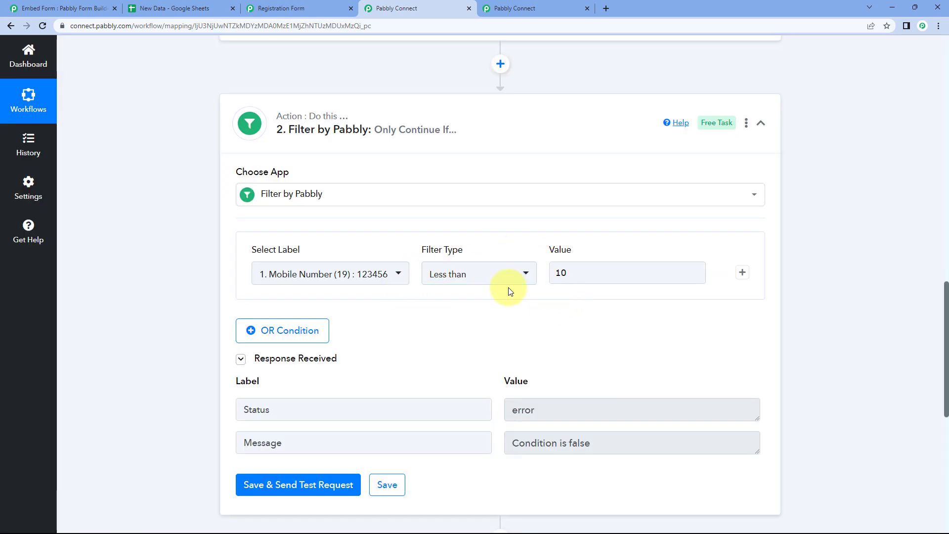
Switch the filter type to Greater than and test with value 10, which passes
left_click(519, 280)
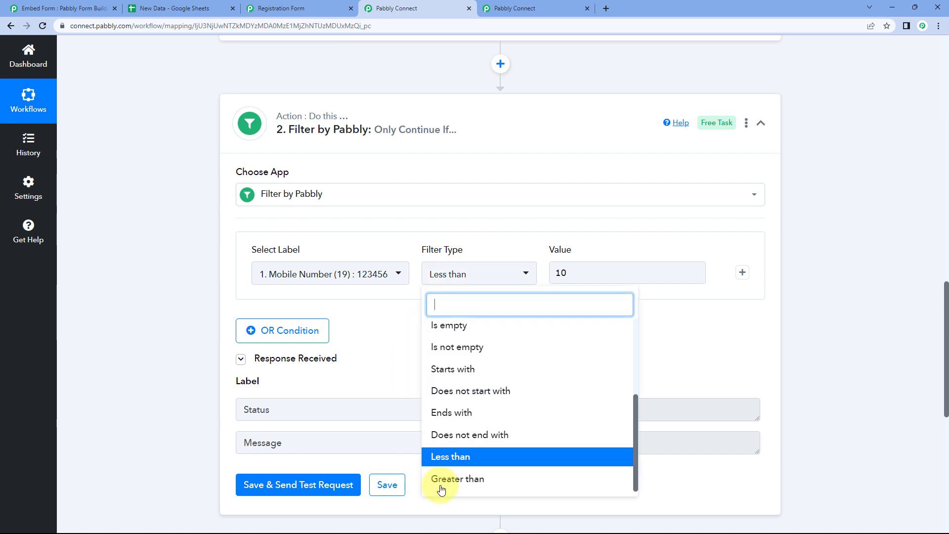
left_click(452, 478)
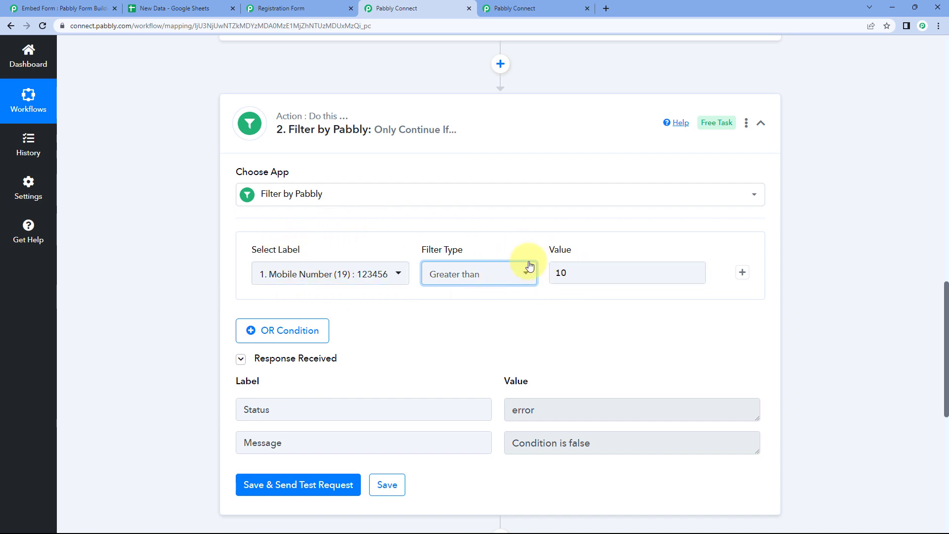
left_click(347, 484)
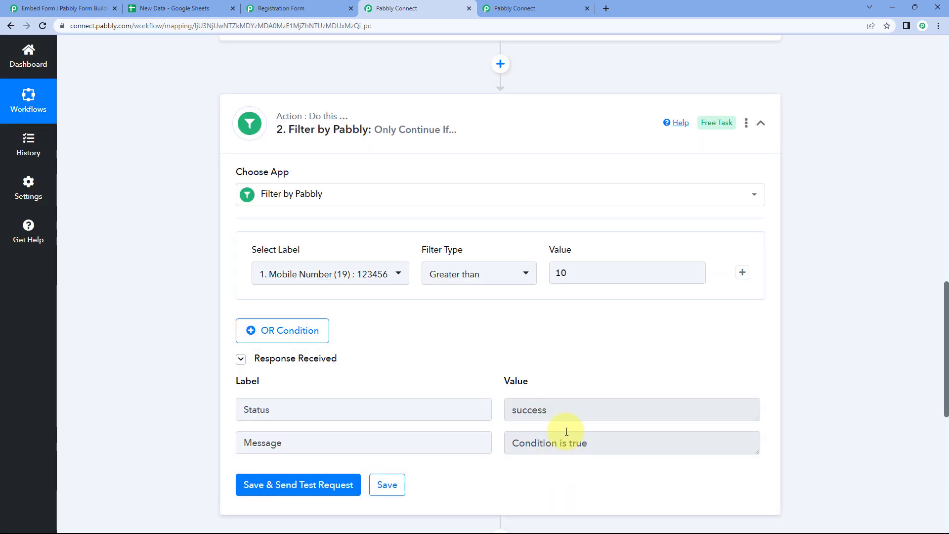
left_click(577, 272)
key("ctrl+a")
key("BackSpace")
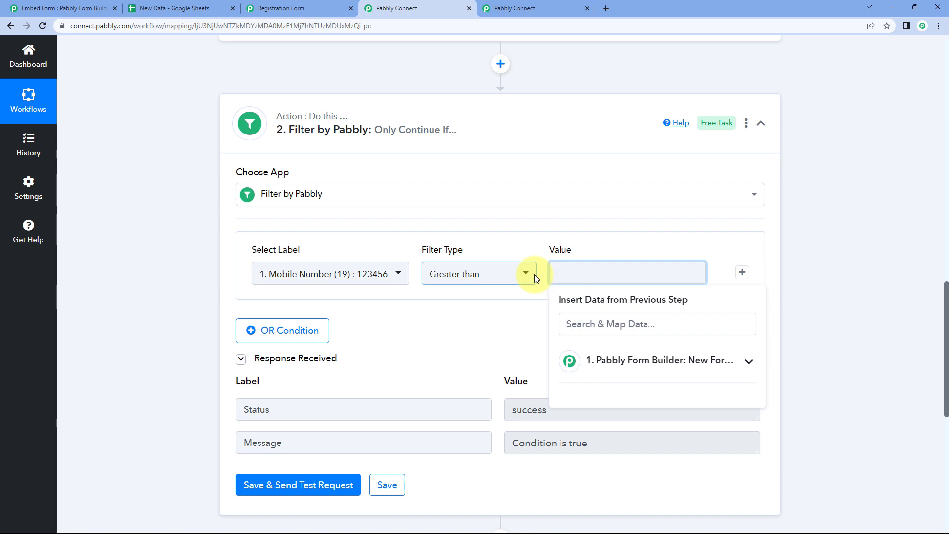
type("999999999999")
left_click(391, 228)
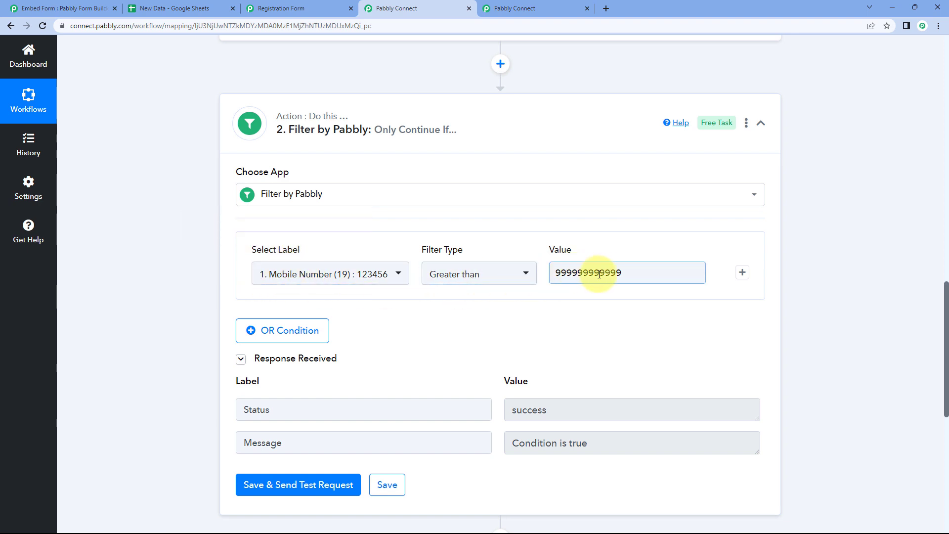
left_click(345, 480)
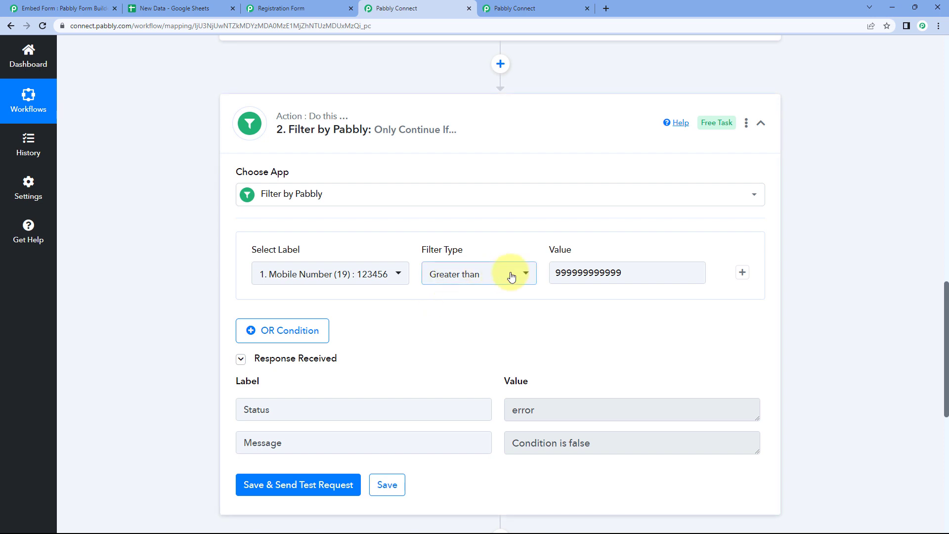
Collapse the filter and trigger steps to show the three-step workflow overview
left_click(602, 273)
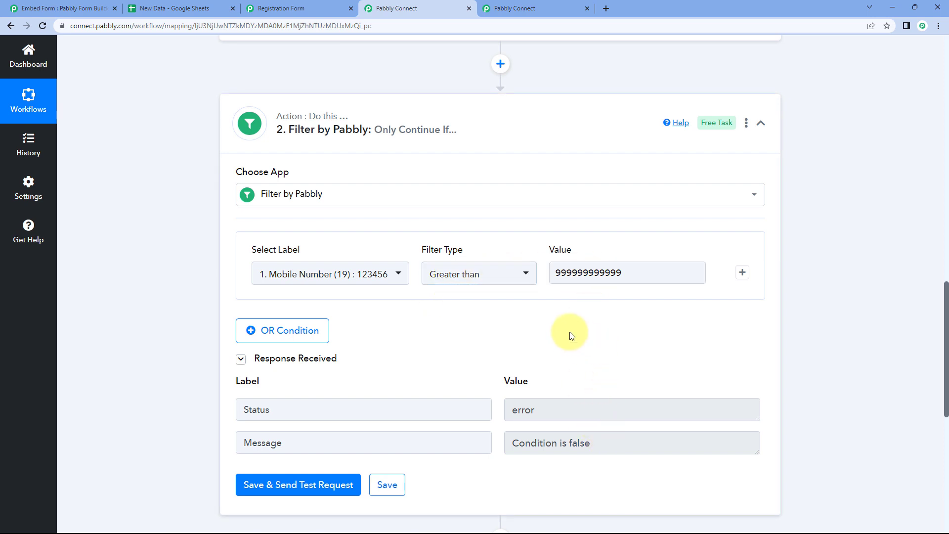
left_click(530, 282)
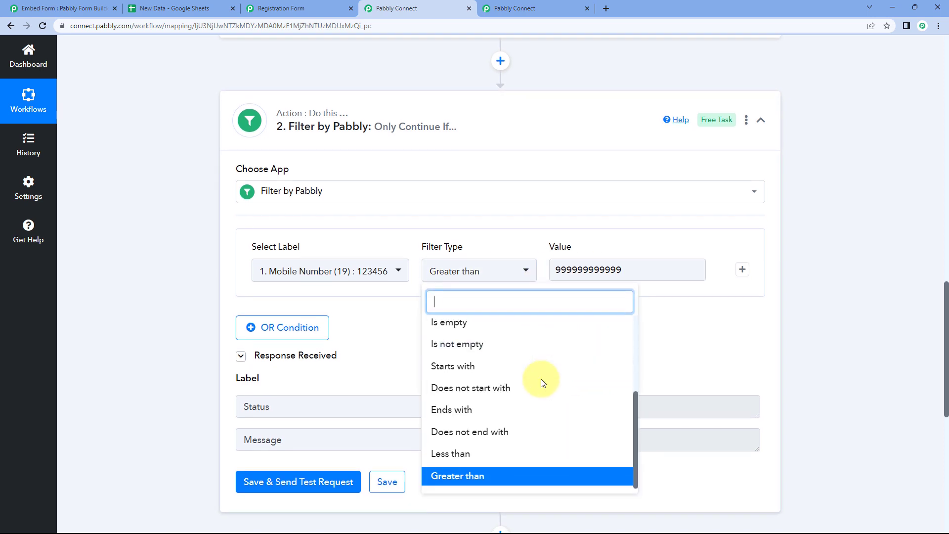
scroll(540, 381, "up", 5)
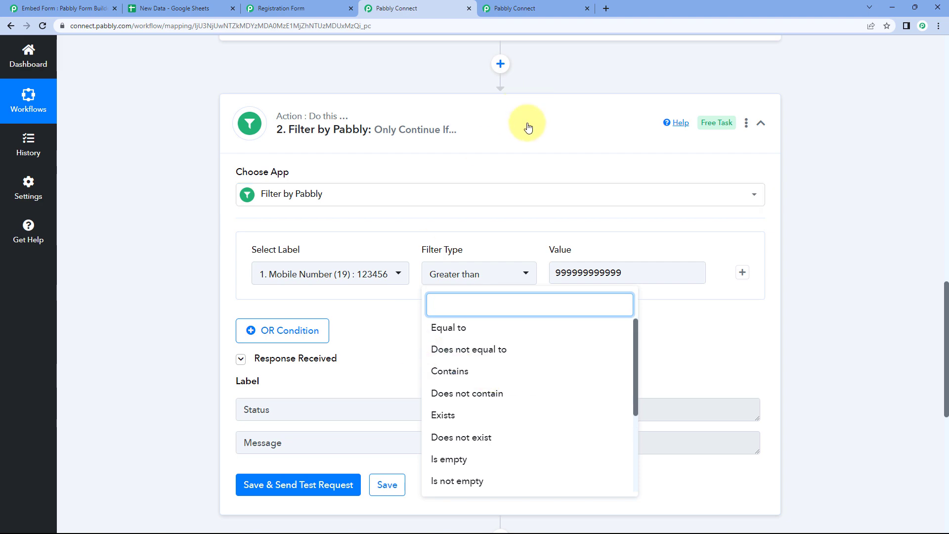
left_click(526, 127)
scroll(802, 193, "up", 10)
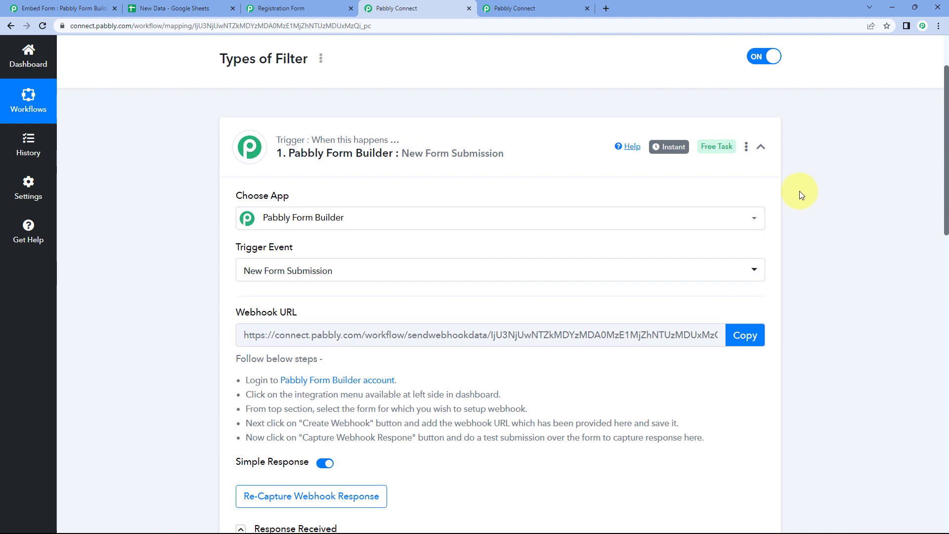
left_click(523, 172)
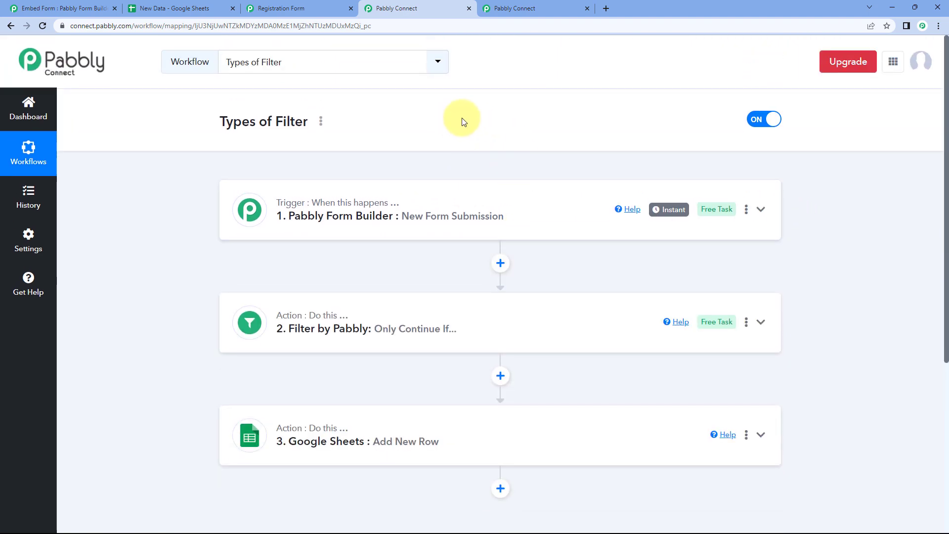